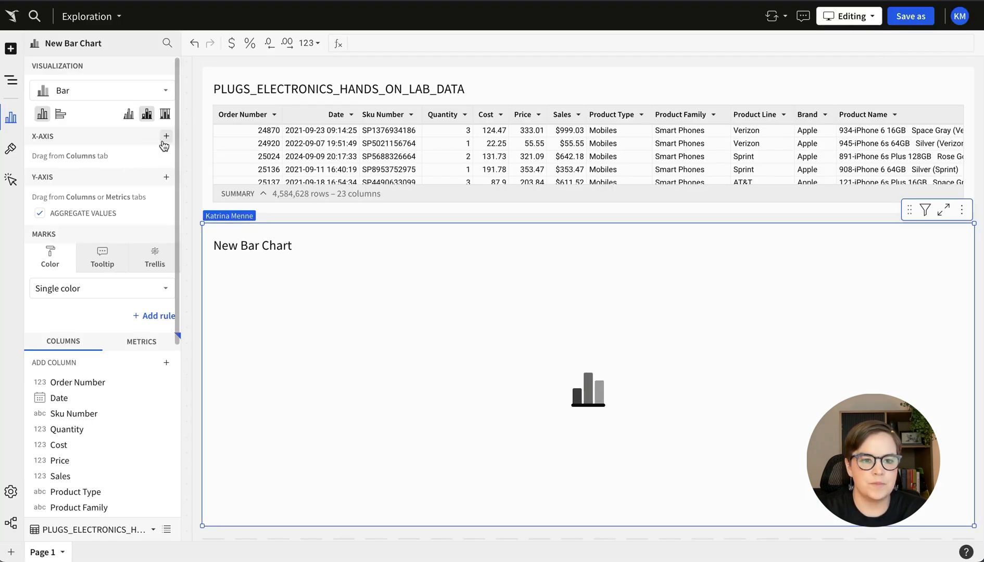
- Set Product Type as the X-axis of the new bar chart
click(166, 139)
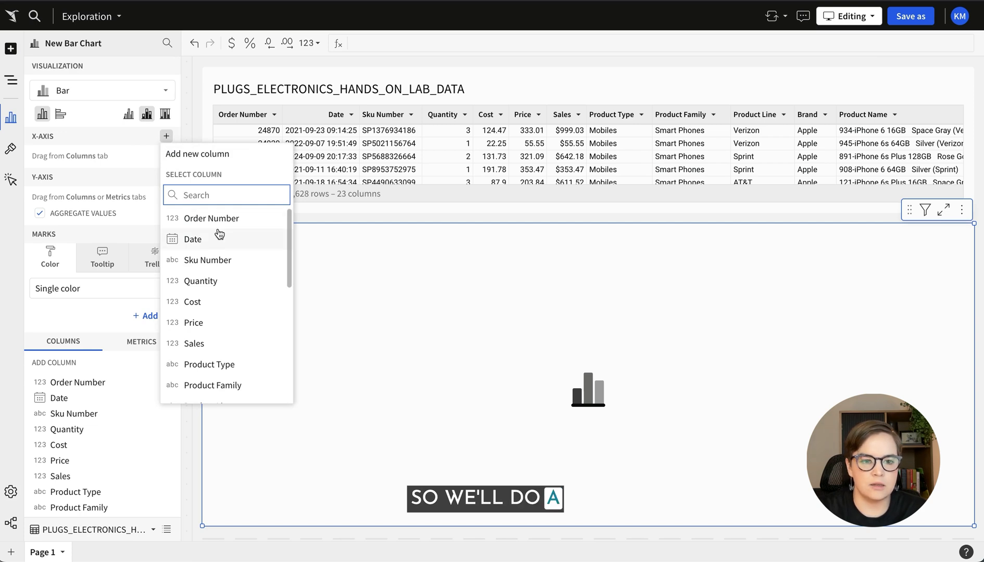
text(prod)
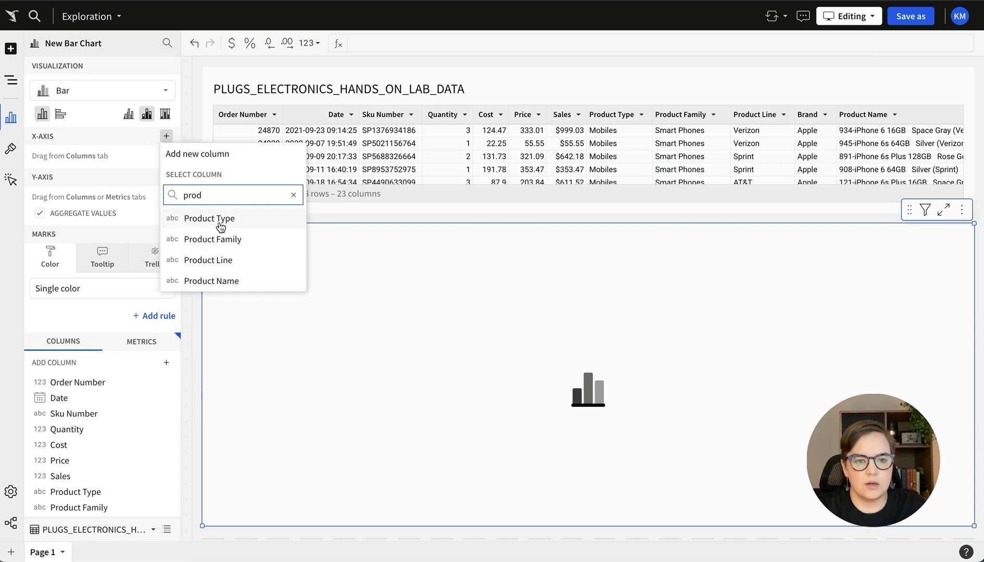
click(221, 225)
- Add Order Number to the bar chart's Y-axis and aggregate it as CountDistinct
click(167, 182)
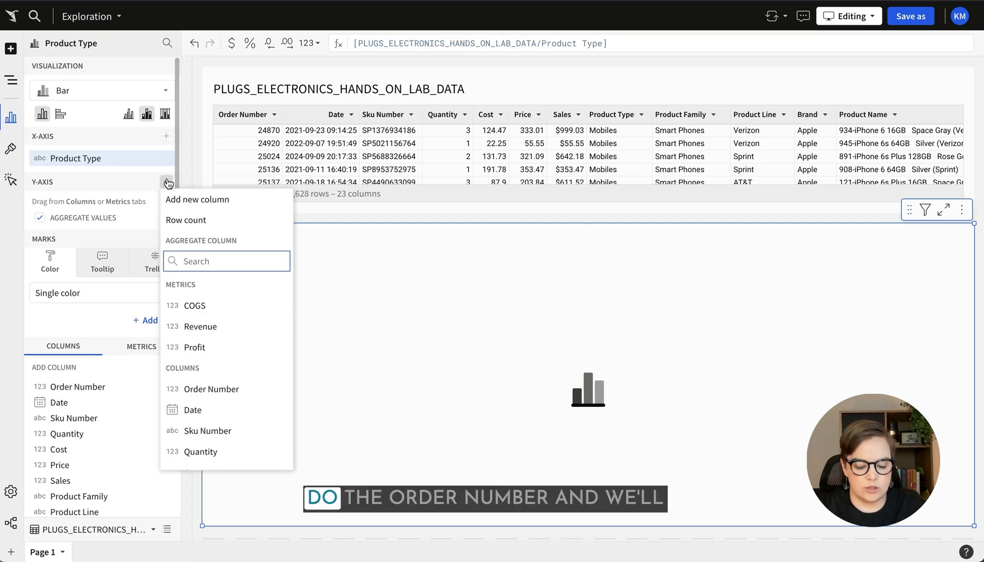
text(ord)
click(219, 285)
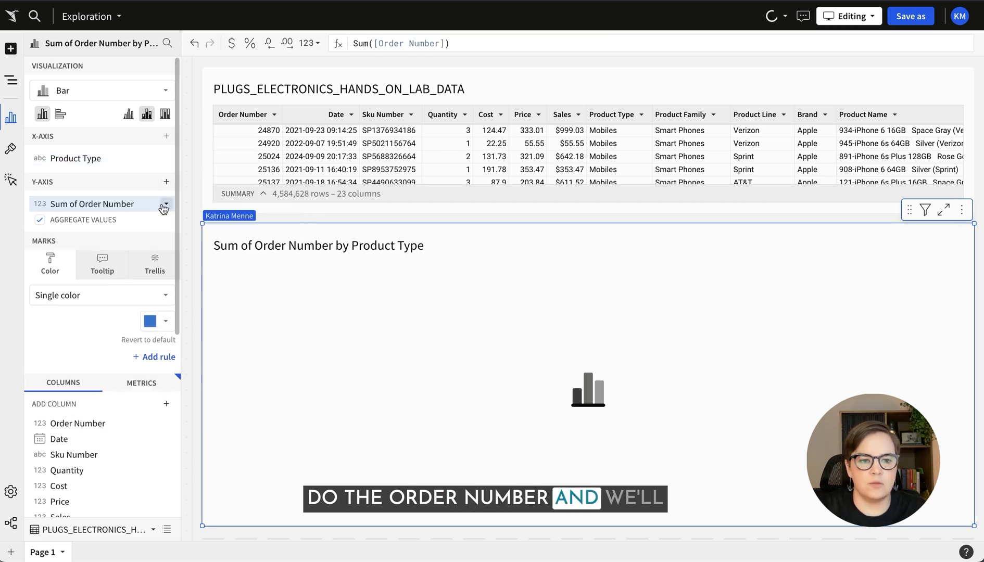
click(165, 205)
mouse_move(209, 472)
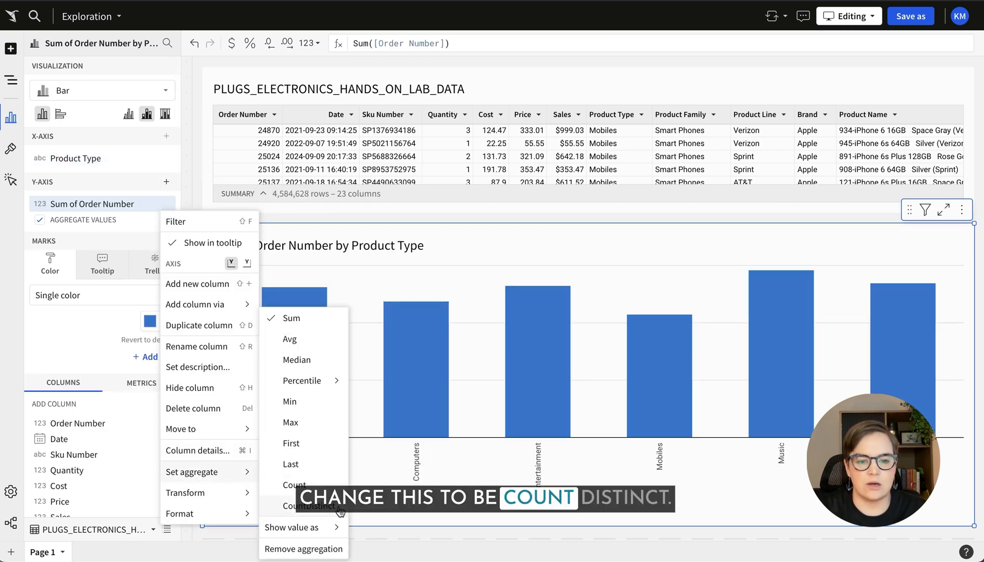
click(309, 505)
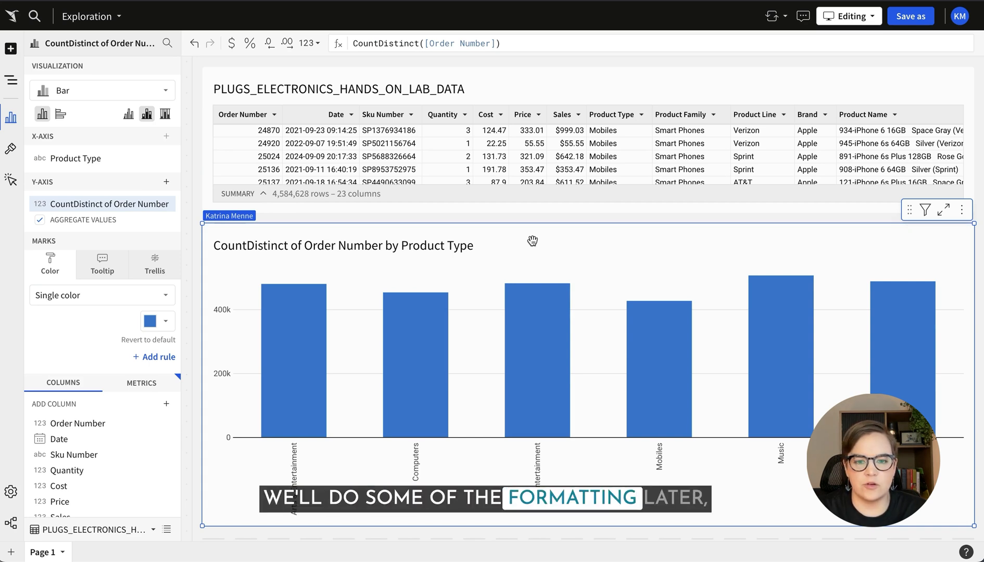
- Narrow the order count bar chart to about one third of the page width and duplicate it
drag(975, 361, 459, 366)
click(440, 212)
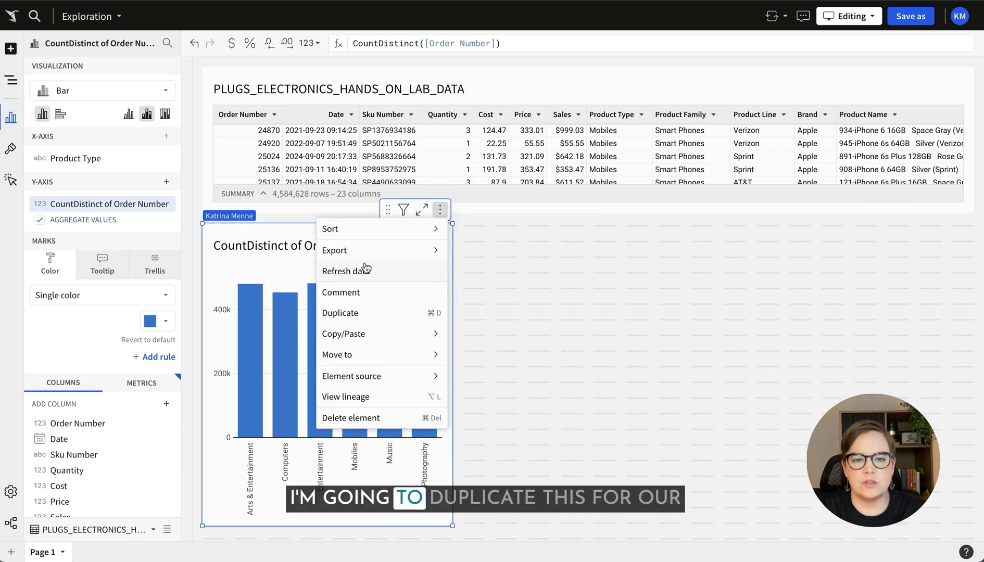
click(368, 318)
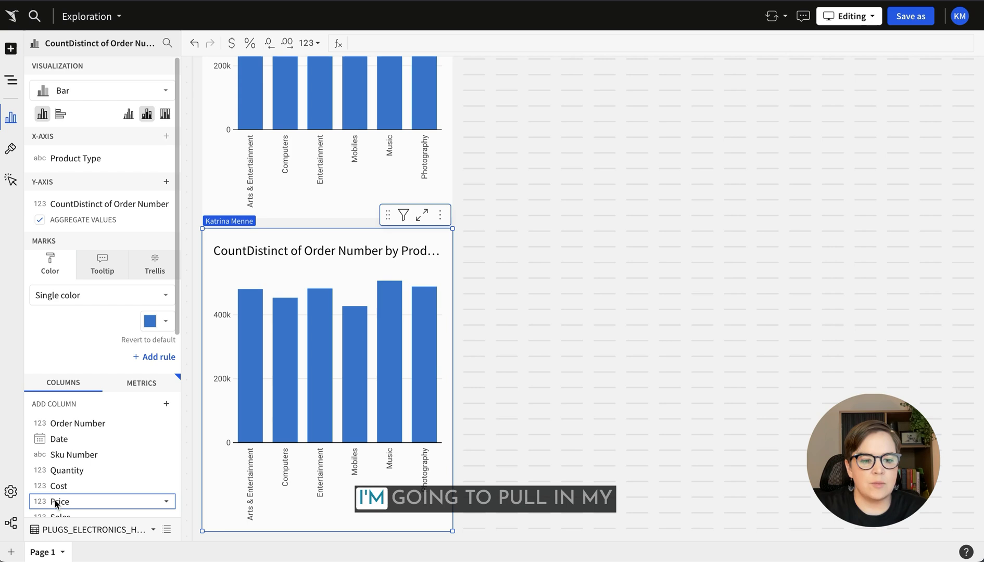
- Add Cost and Sales to the duplicated chart's Y-axis and delete its CountDistinct of Order Number column
drag(60, 490, 76, 203)
drag(60, 452, 99, 152)
scroll(99, 151, up, 2)
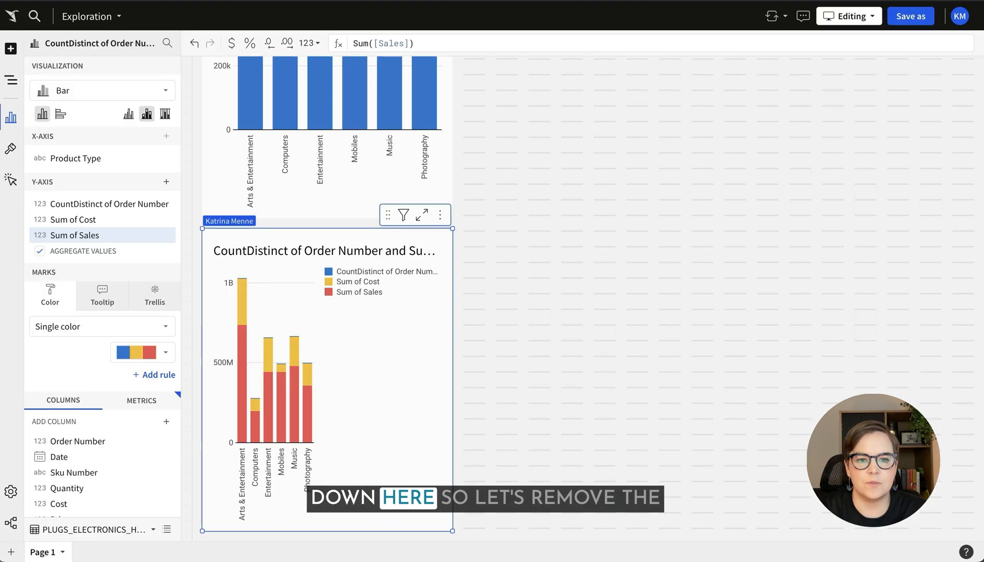
click(163, 204)
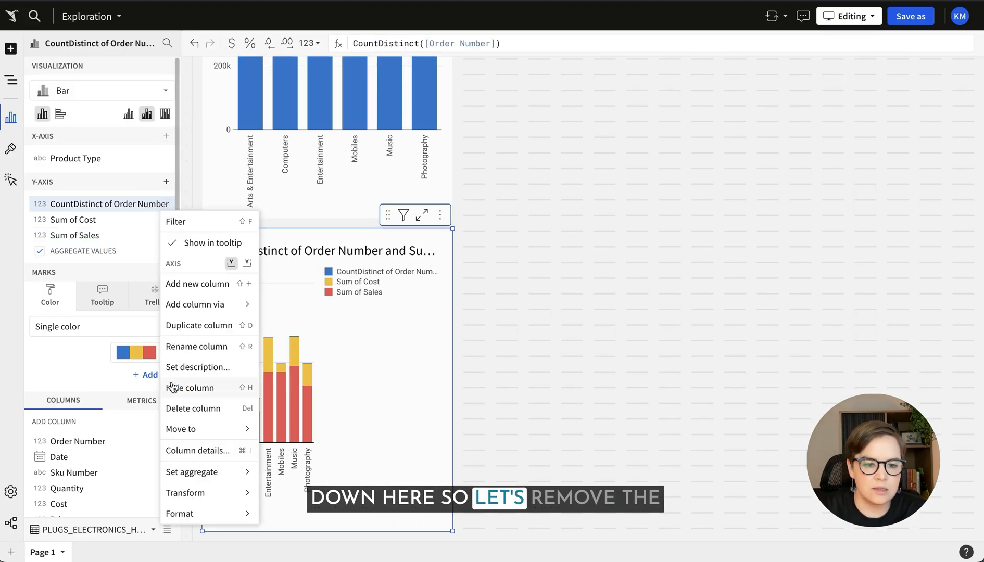
click(217, 409)
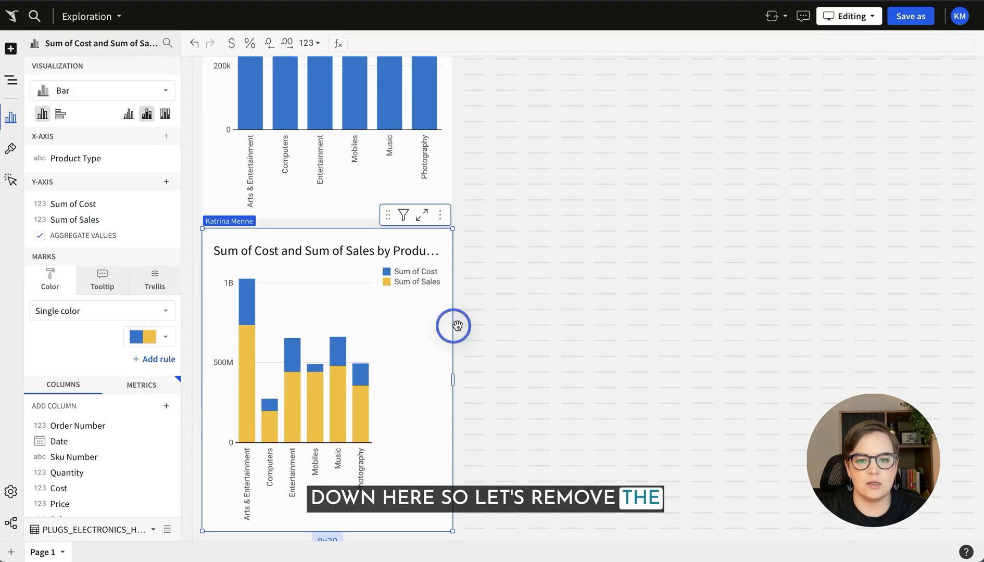
- Widen the cost and sales chart to about three quarters of the page and trellis it by Series in the Column direction
drag(454, 326, 781, 317)
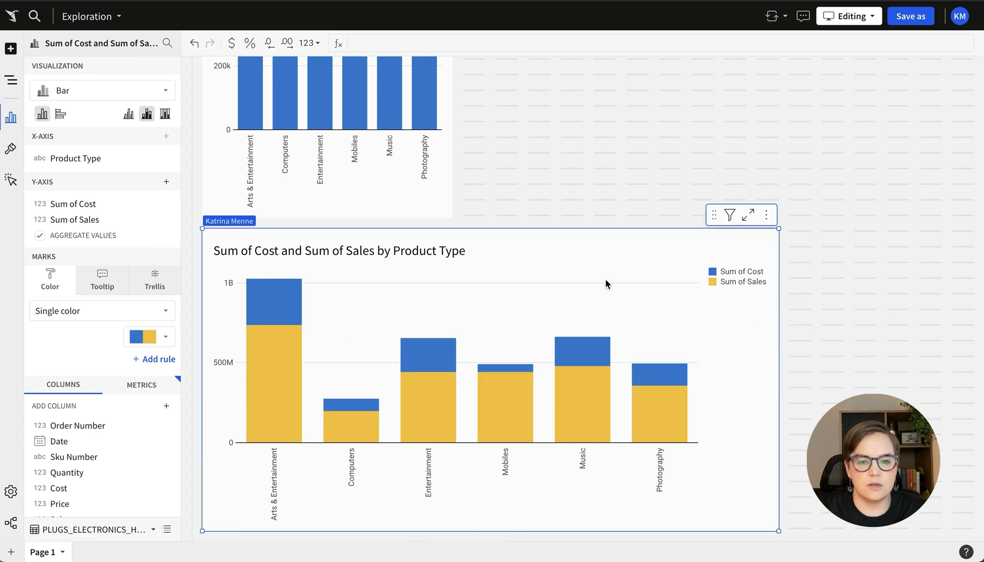
click(153, 280)
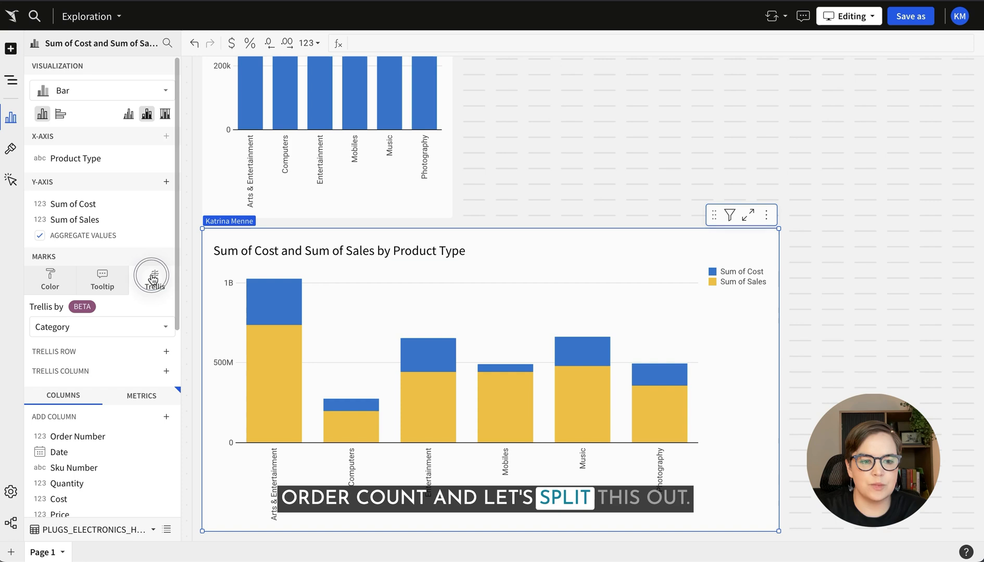
click(119, 325)
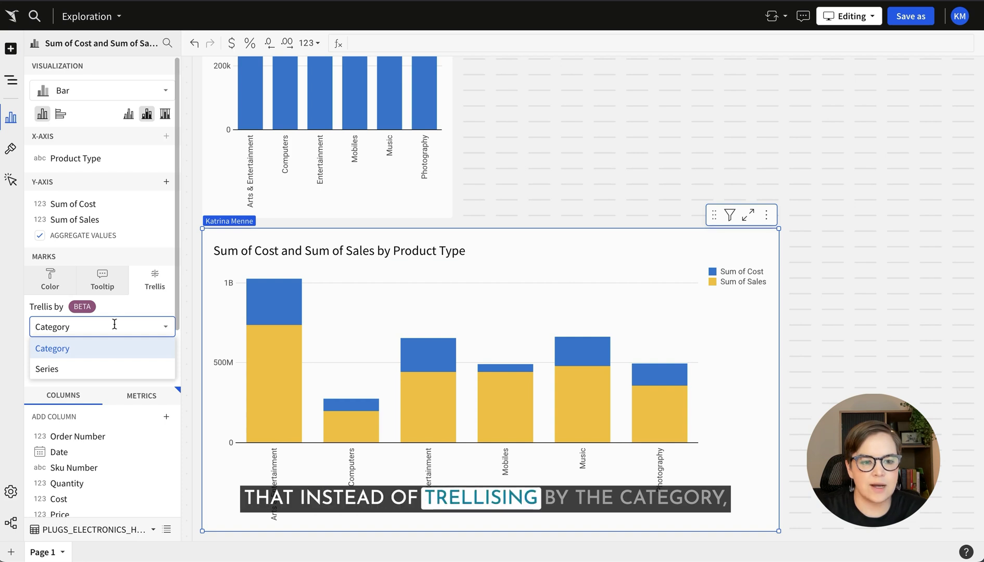
click(72, 369)
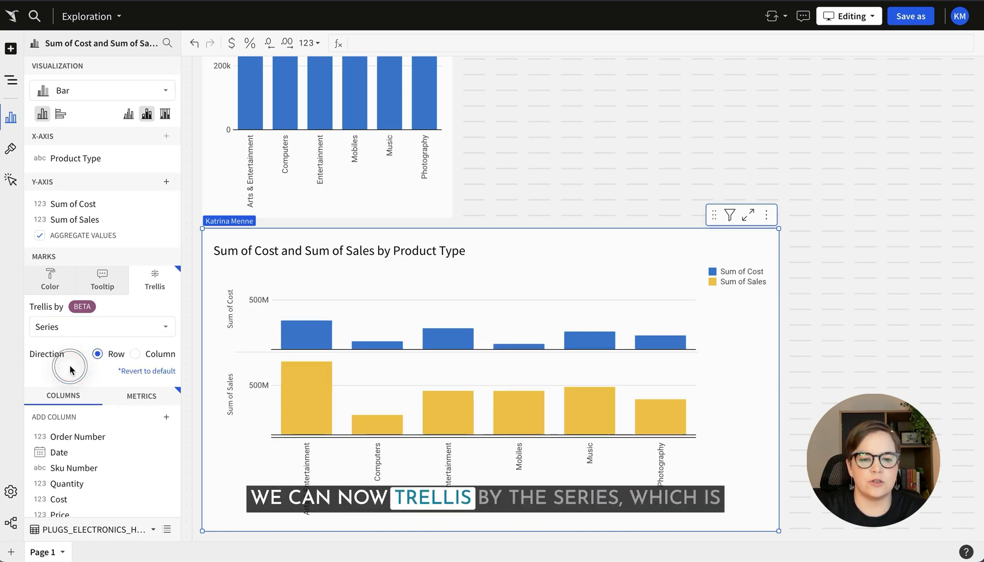
click(136, 354)
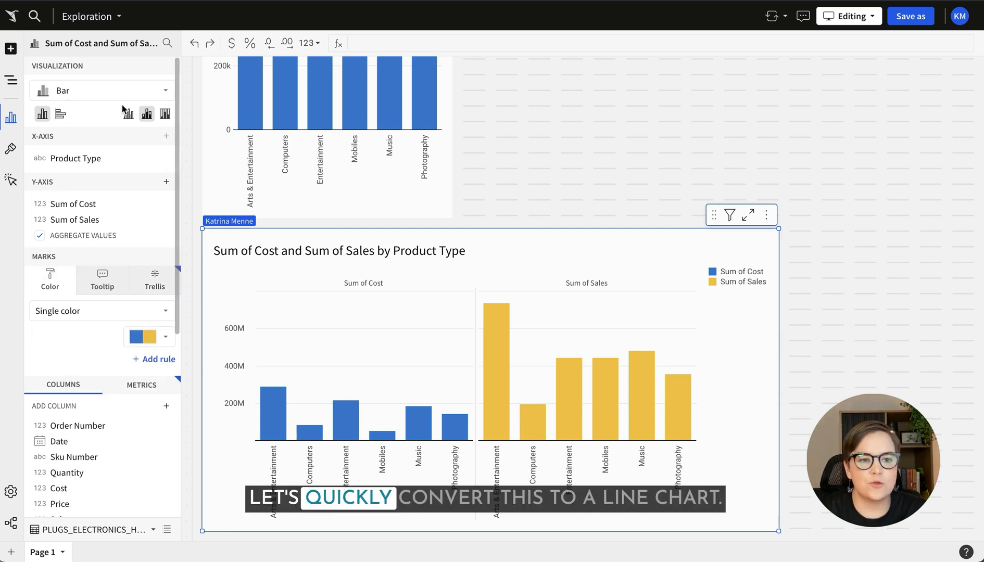
- Convert the cost and sales chart to a line chart with Date on the X-axis, truncated to month
click(111, 93)
click(90, 137)
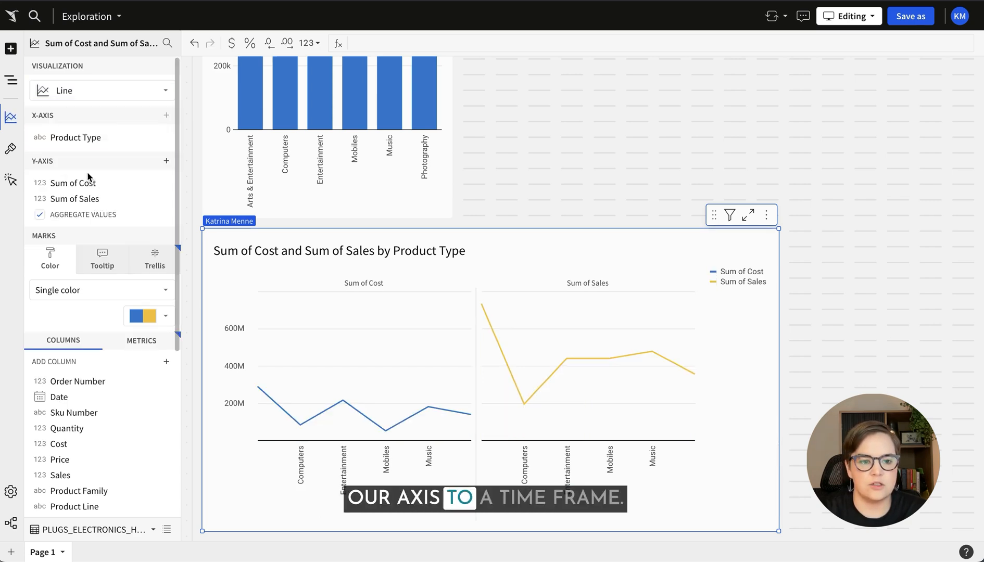
drag(66, 406, 59, 142)
click(168, 139)
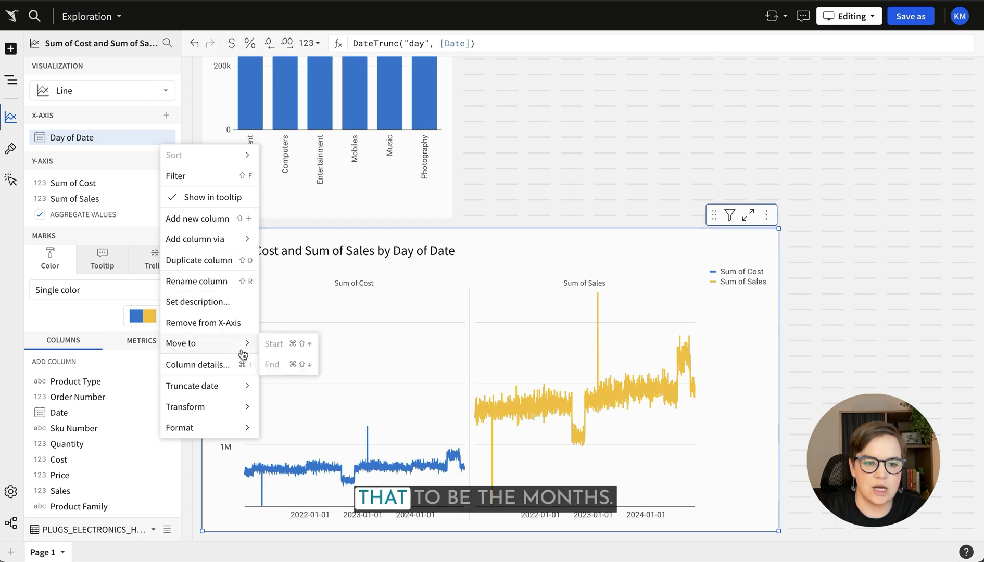
mouse_move(237, 386)
click(347, 444)
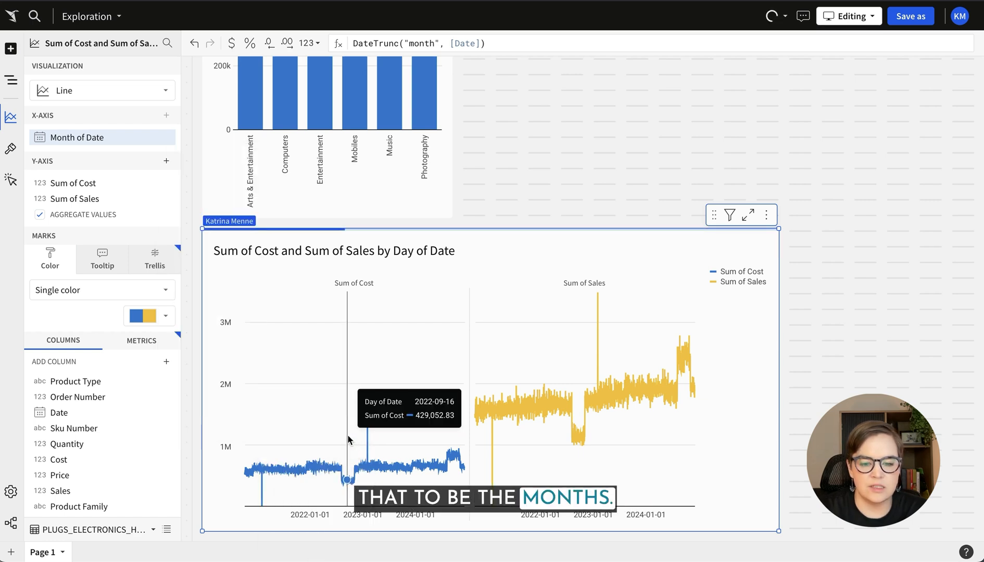
- Check the date requirement on the challenge page and add a filter on the Date column of the PLUGS_ELECTRONICS_HANDS_ON_LAB_DATA table
click(302, 1)
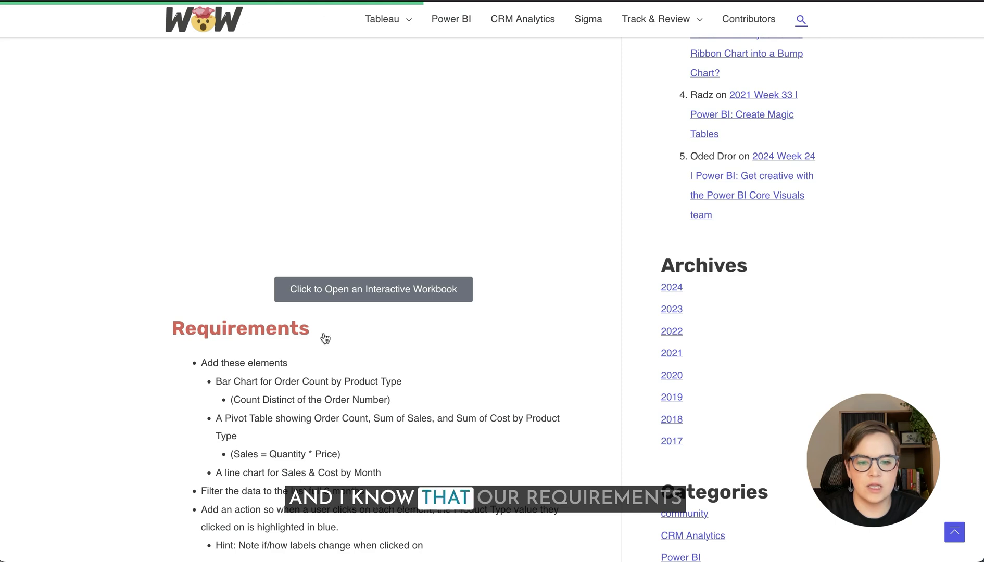
scroll(333, 385, down, 1)
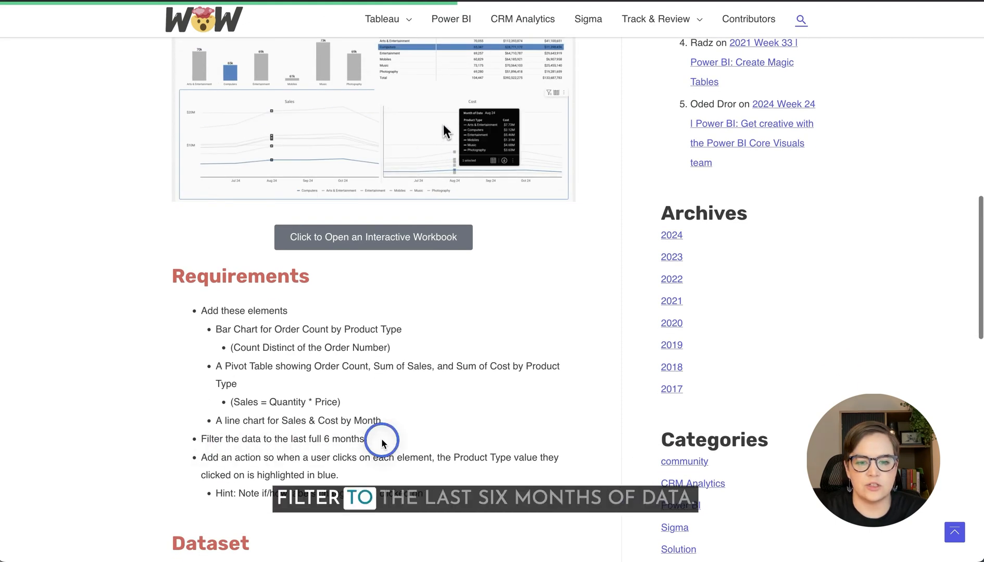
click(443, 1)
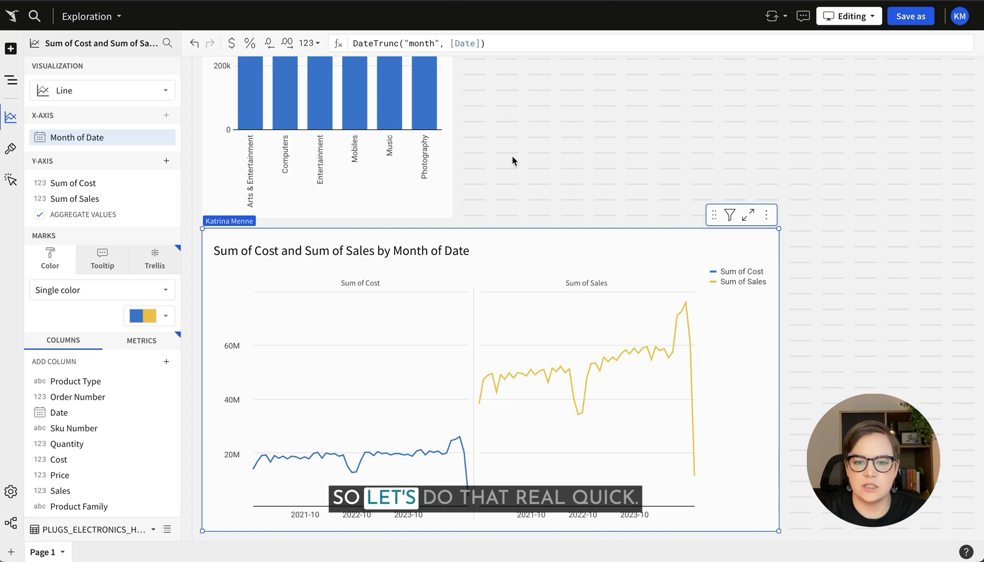
scroll(611, 177, up, 6)
click(740, 87)
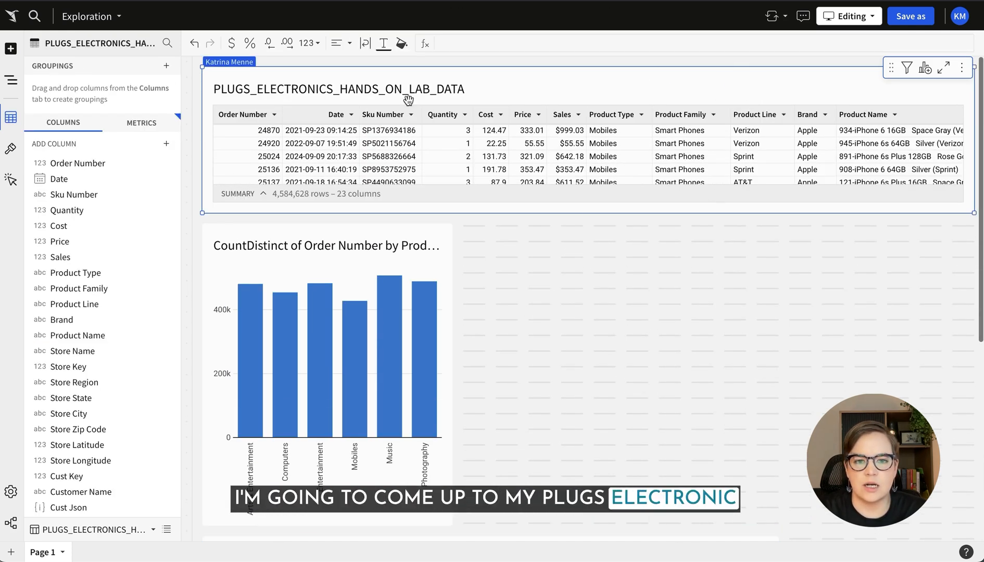
click(351, 114)
click(363, 152)
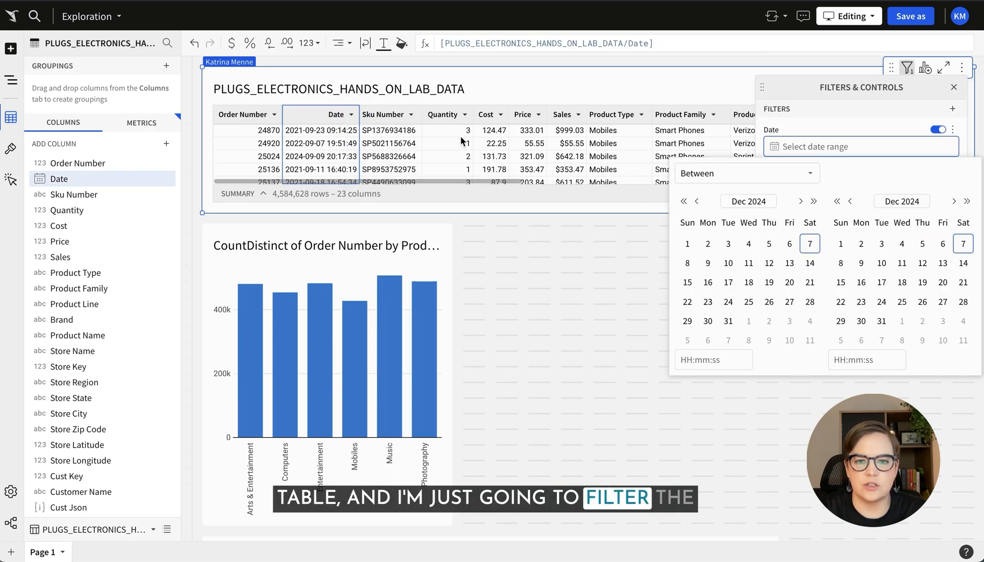
- Set the Date filter to the last 6 months, excluding the current month
click(786, 174)
click(718, 272)
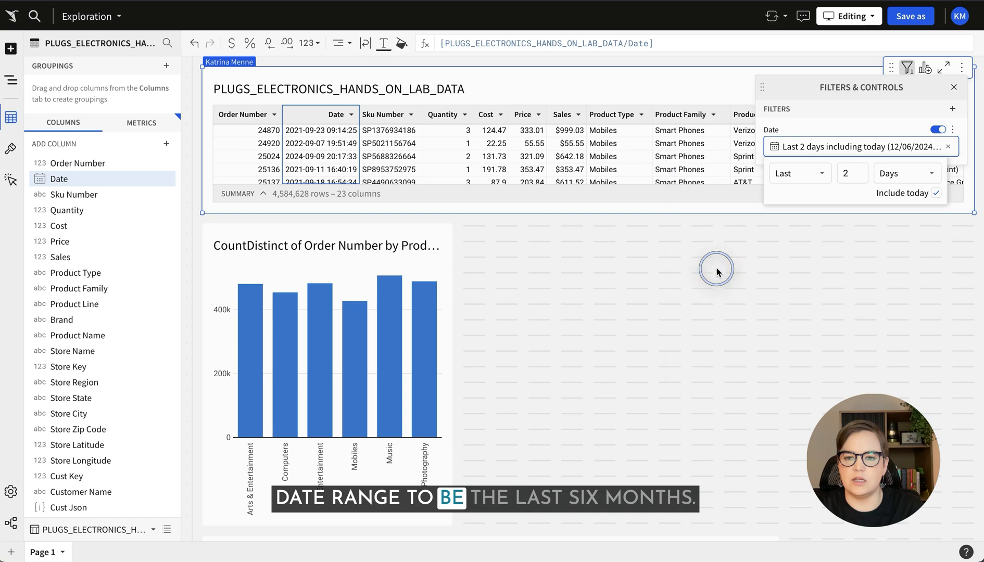
double_click(847, 173)
text(6)
click(917, 174)
click(906, 238)
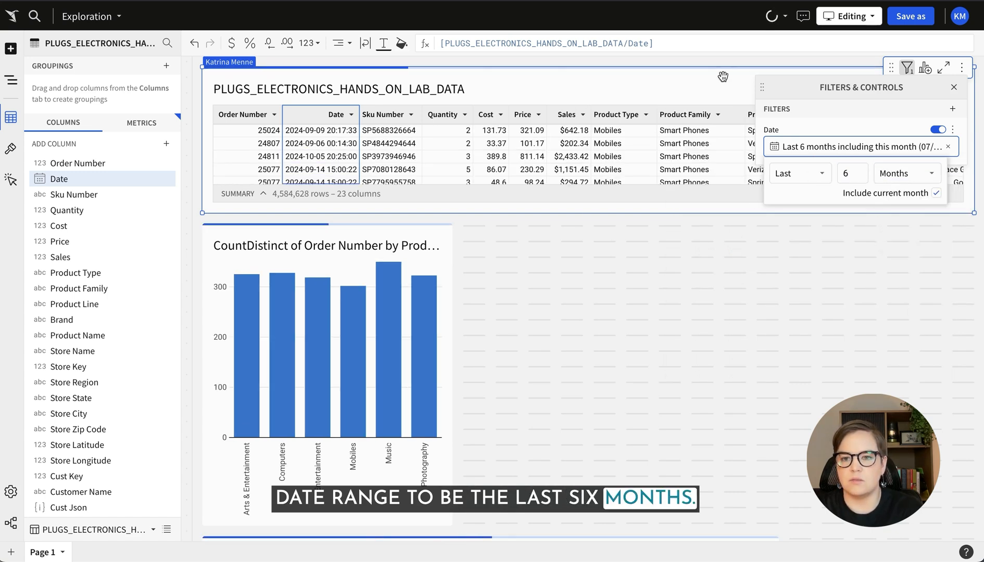
click(936, 194)
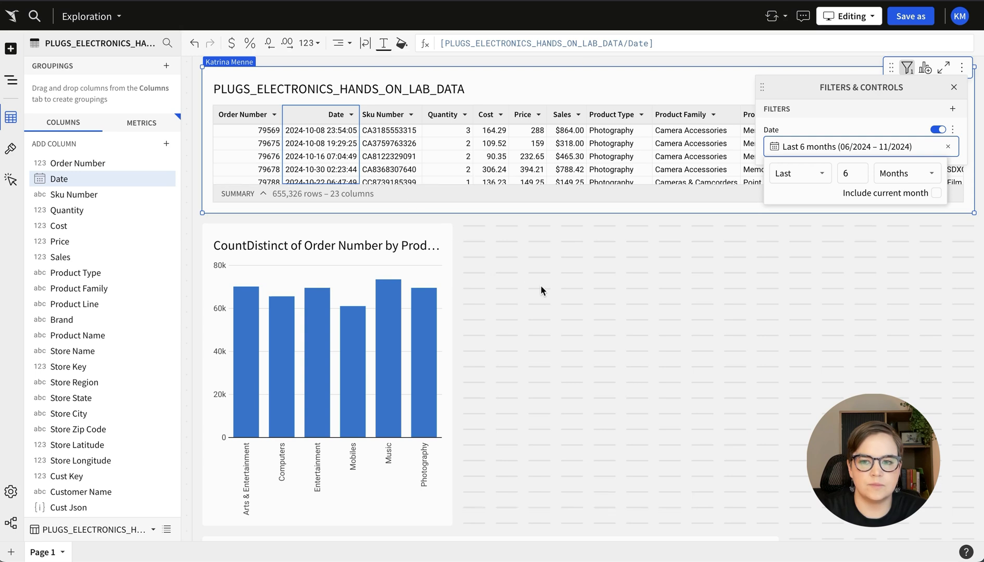
- Color the line chart by Product Type and place Sum of Sales ahead of Sum of Cost on the Y-axis
scroll(541, 290, down, 3)
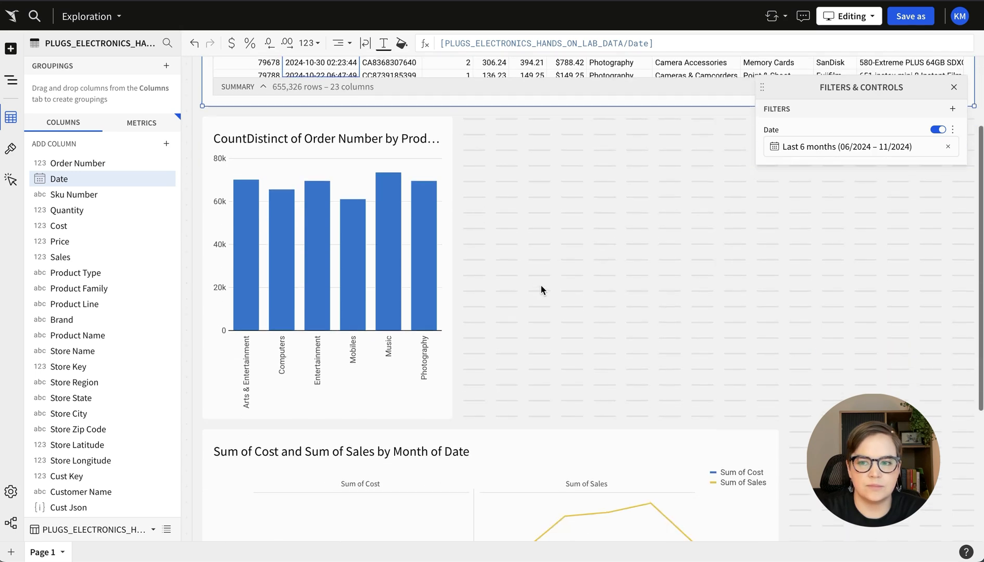
click(573, 253)
scroll(573, 252, down, 3)
click(512, 248)
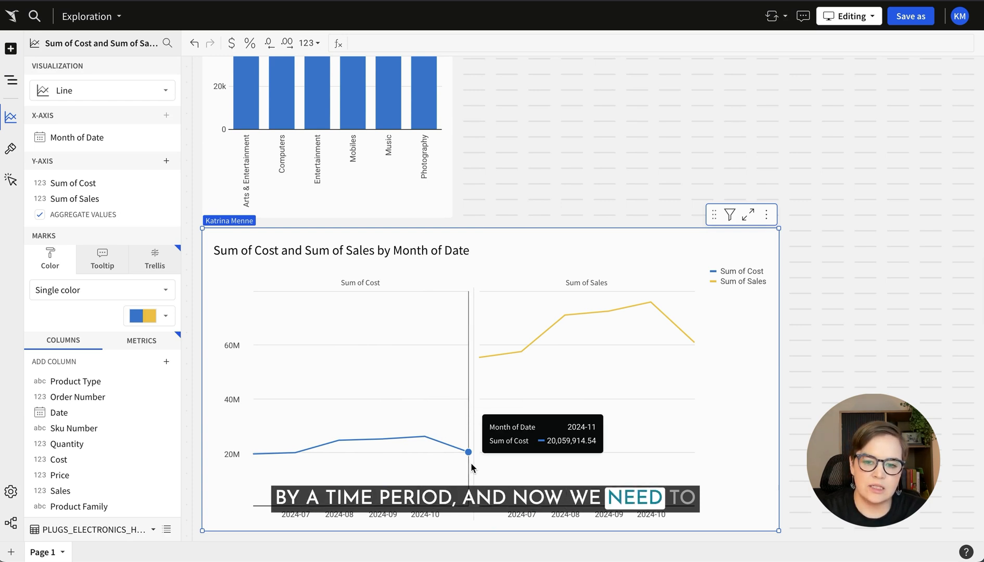
drag(75, 382, 70, 319)
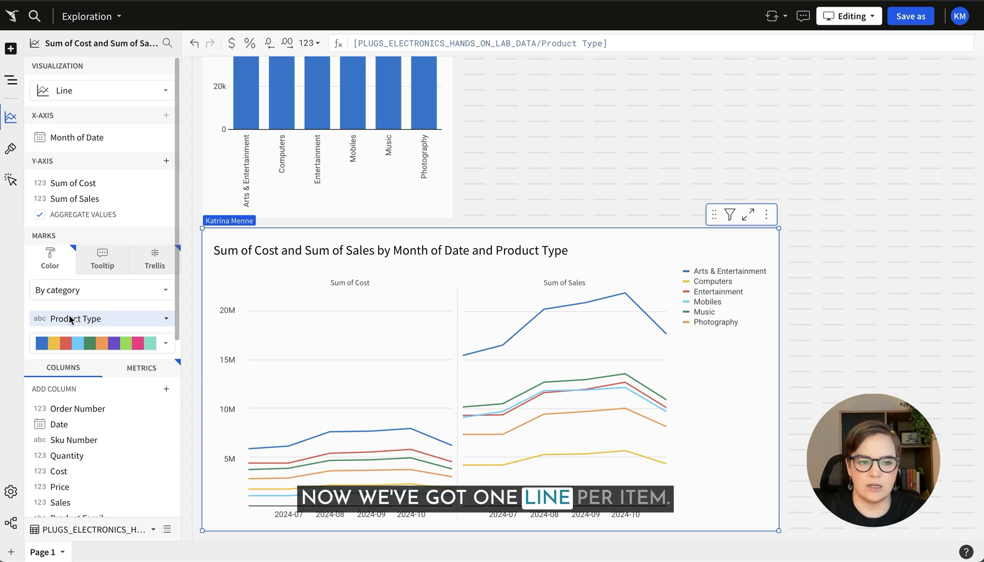
drag(81, 182, 75, 192)
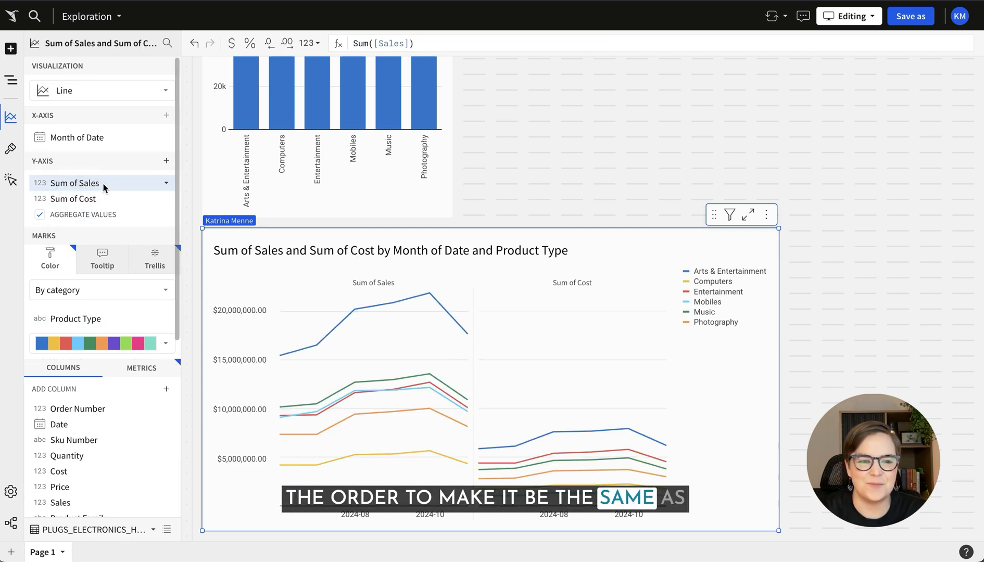
click(728, 377)
- Create a child pivot table from the PLUGS_ELECTRONICS_HANDS_ON_LAB_DATA table with Product Type as its pivot row
scroll(728, 378, up, 3)
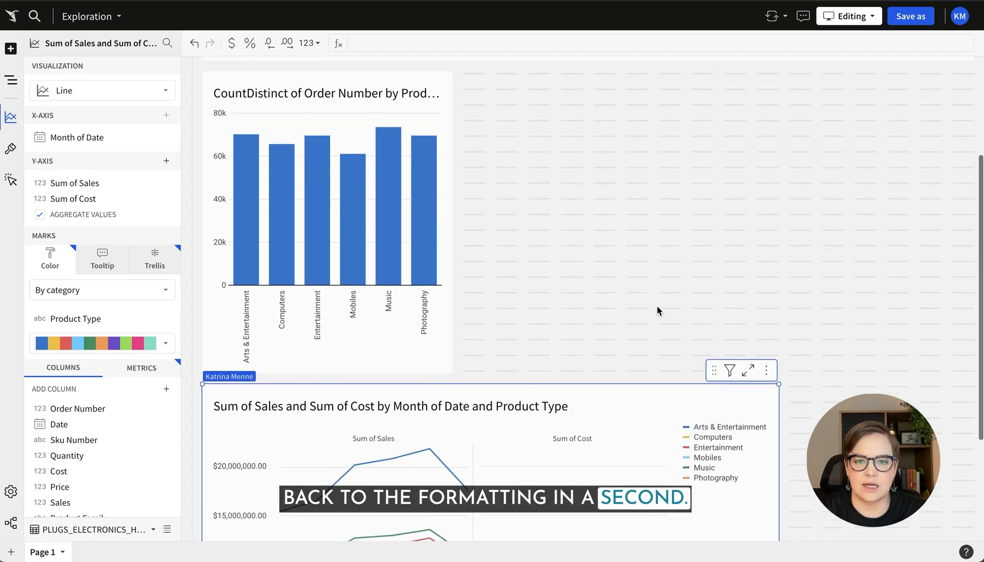
scroll(659, 311, up, 3)
click(802, 89)
click(926, 70)
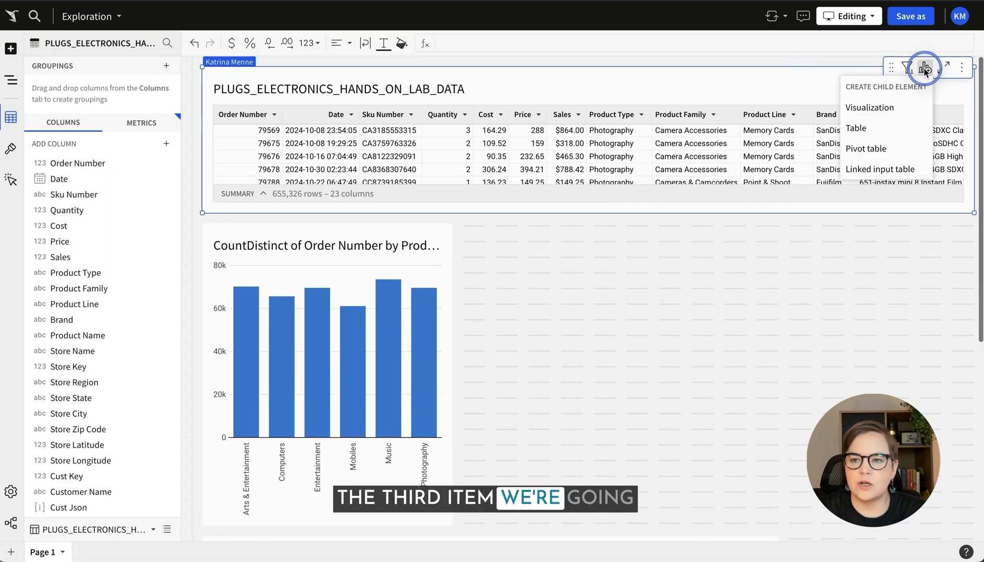
click(866, 149)
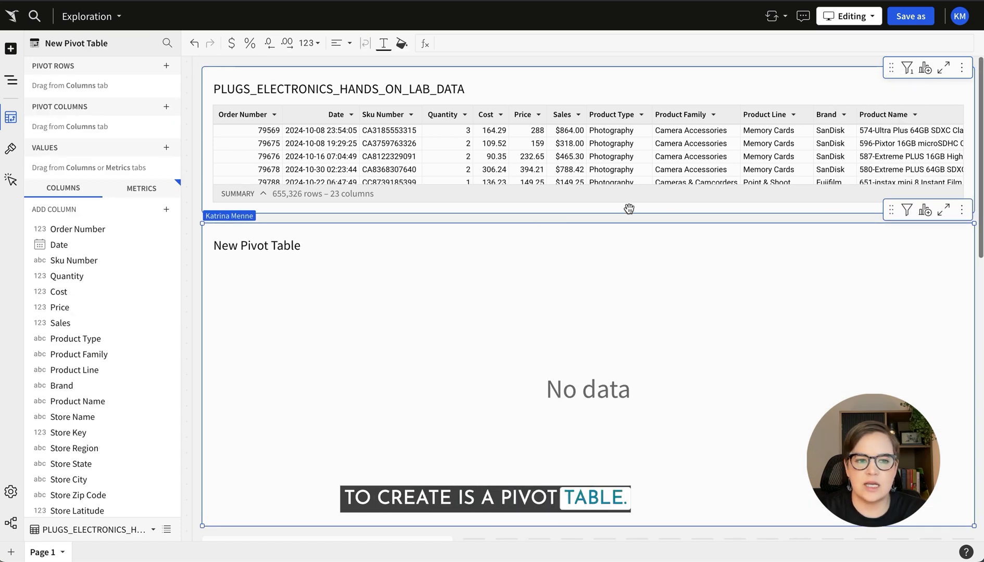
drag(77, 338, 91, 88)
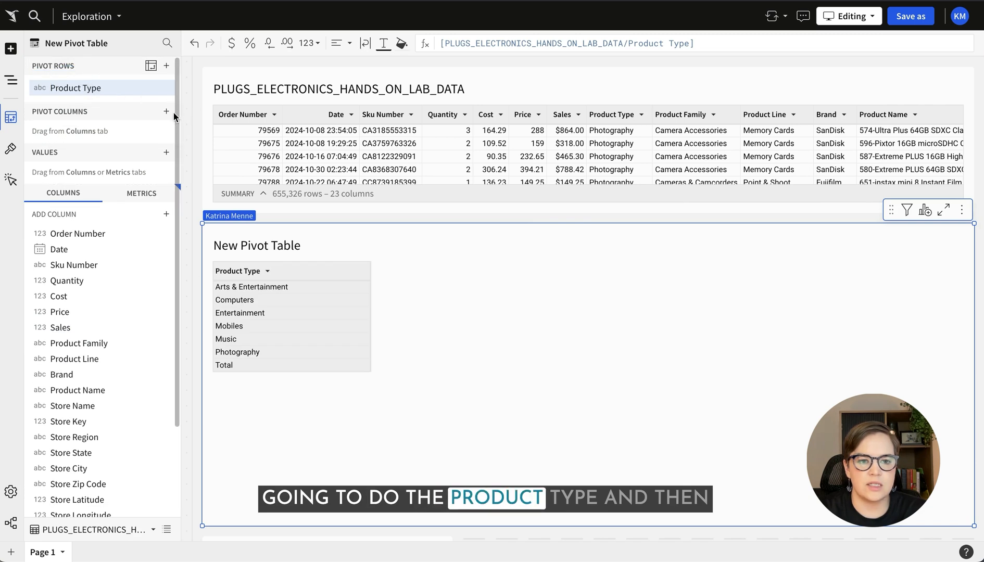
- Add the distinct count of Order Number, Sum of Sales and Sum of Cost as values in the pivot table
drag(67, 236, 65, 171)
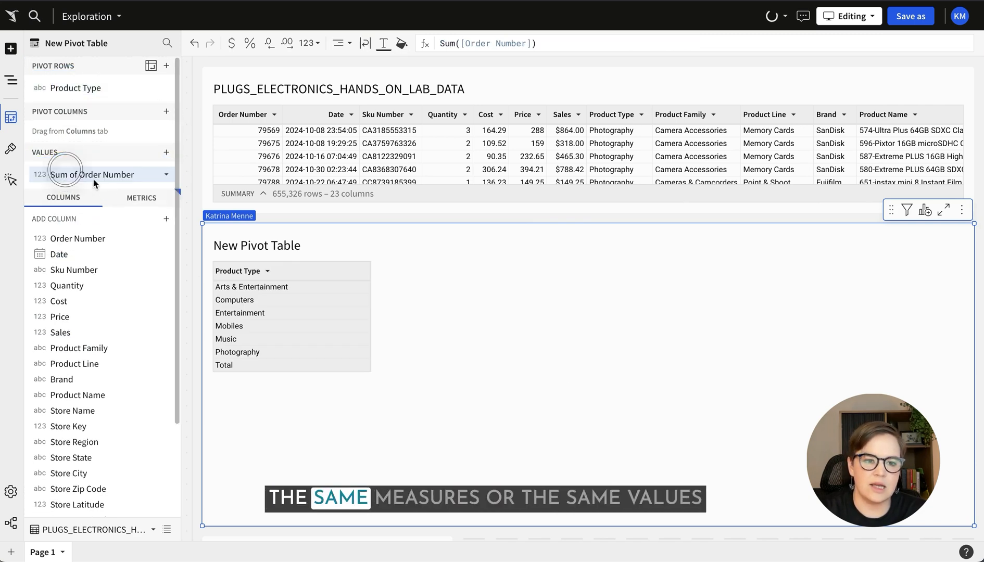
click(166, 174)
mouse_move(233, 405)
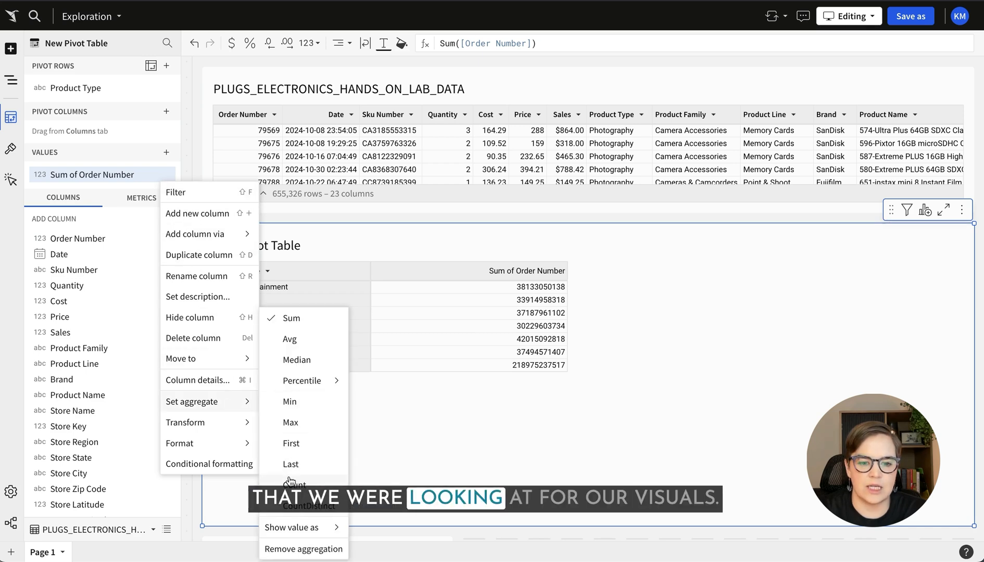
click(292, 506)
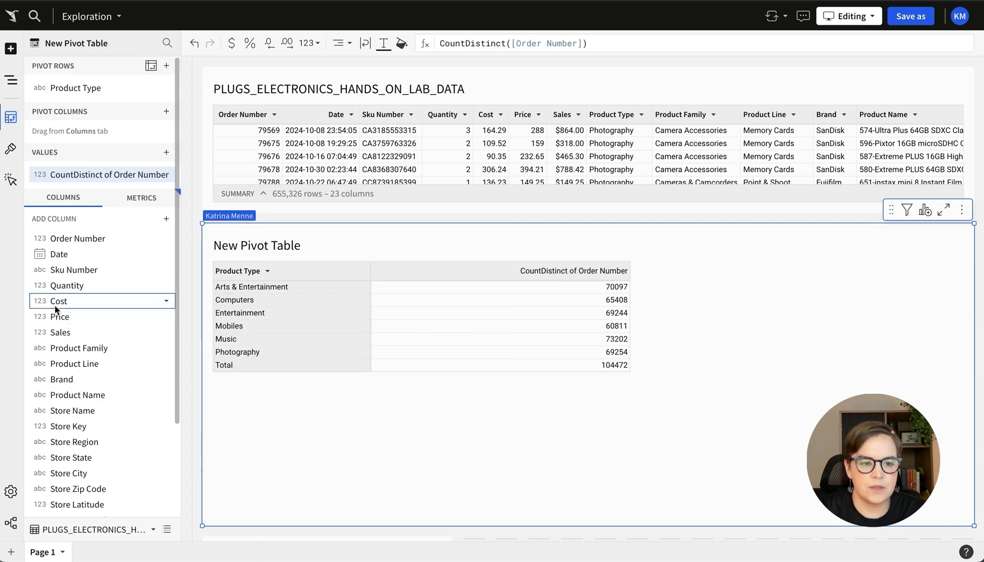
drag(57, 332, 70, 214)
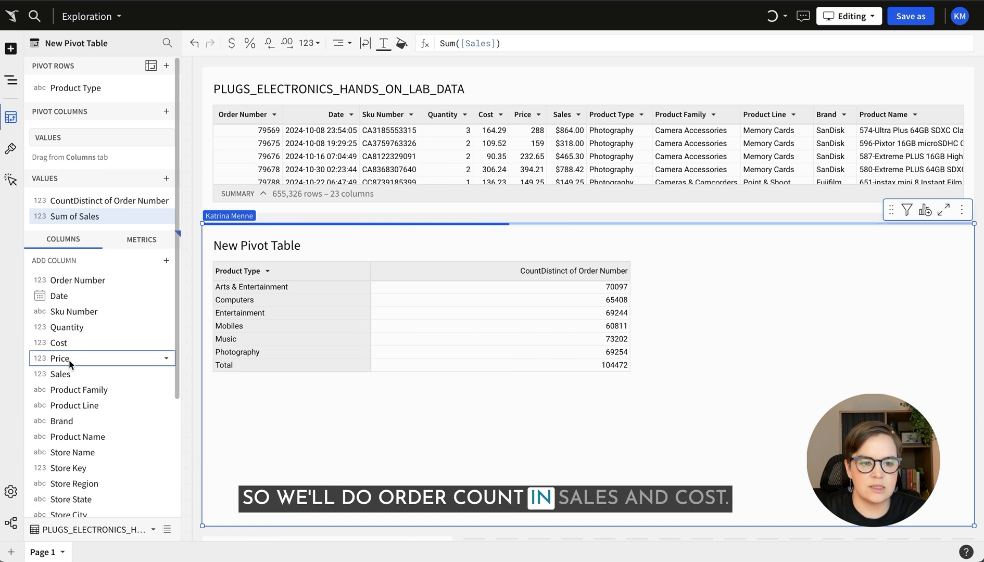
drag(58, 346, 73, 232)
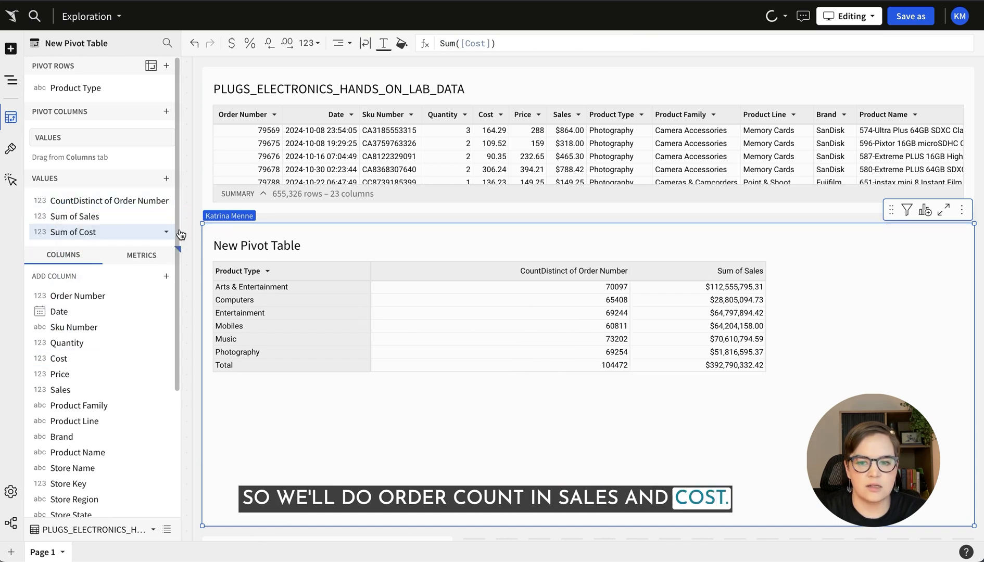
- Narrow the pivot table and place it beside the order count bar chart, aligned with the chart's top edge
scroll(329, 239, down, 3)
drag(202, 219, 490, 217)
drag(714, 151, 677, 476)
click(524, 264)
click(560, 264)
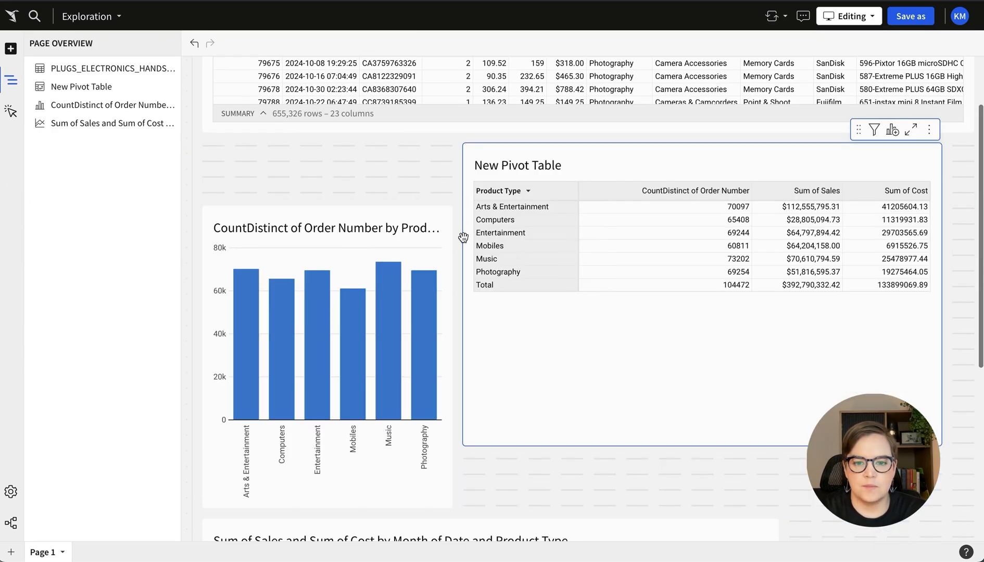
click(729, 218)
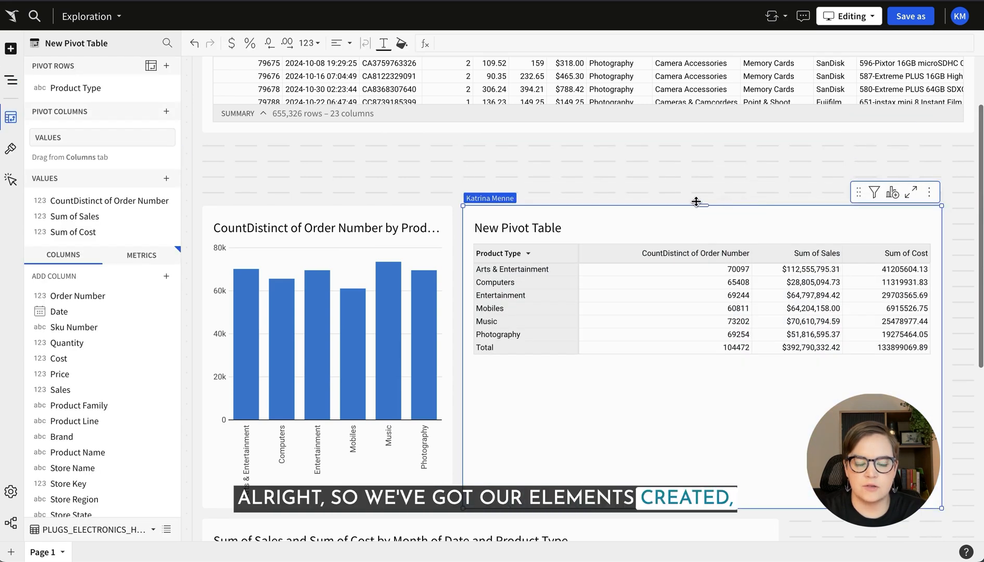
- Check the highlight requirement on the challenge page and create a Product Type page control from a filter on the PLUGS_ELECTRONICS_HANDS_ON_LAB_DATA table
scroll(351, 154, down, 5)
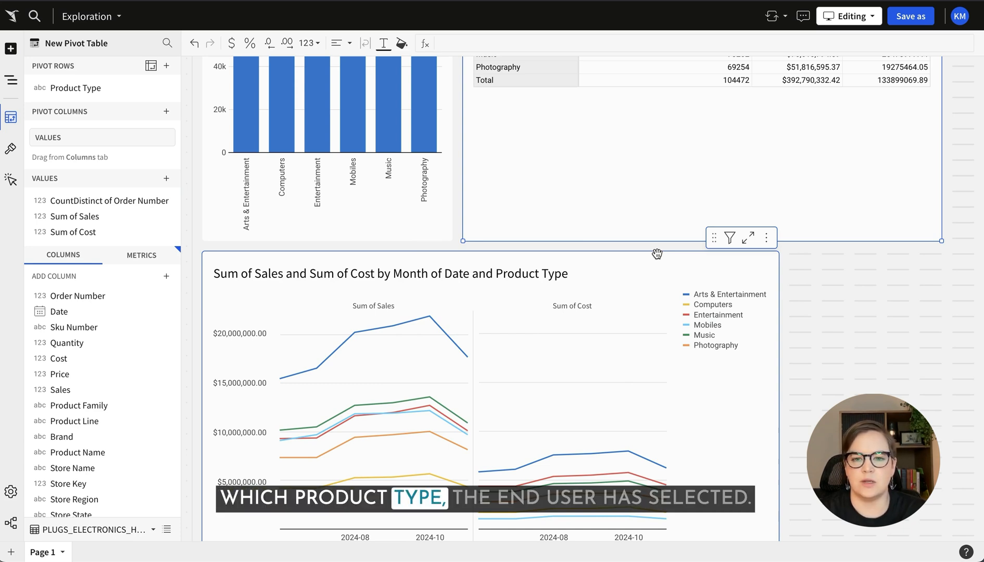
scroll(657, 253, up, 5)
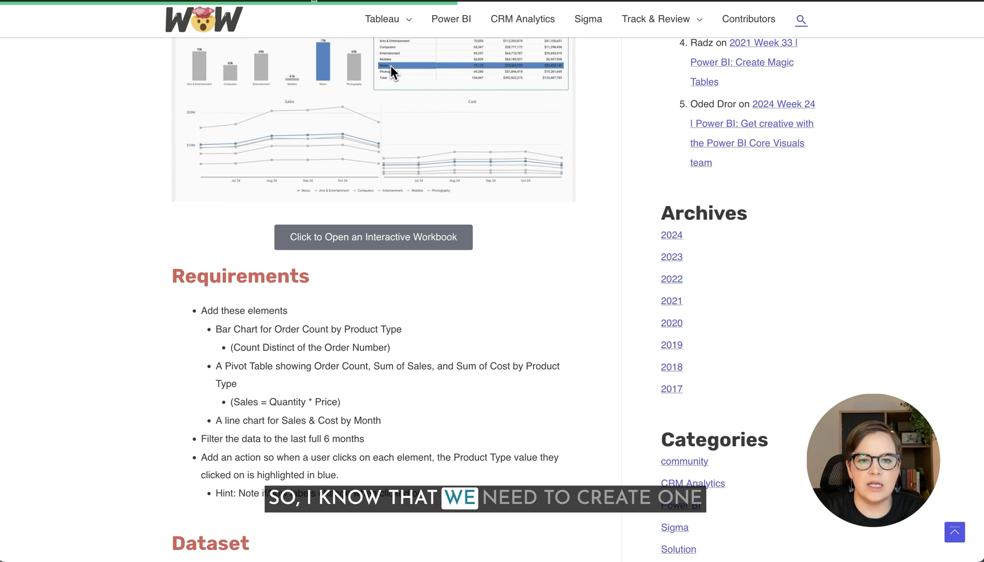
scroll(284, 184, up, 1)
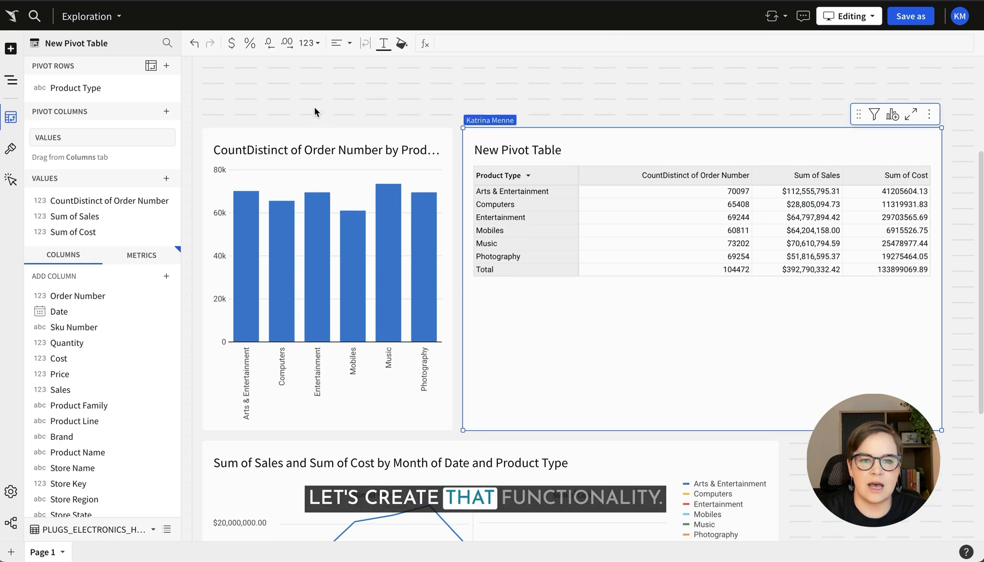
scroll(315, 111, up, 3)
click(645, 87)
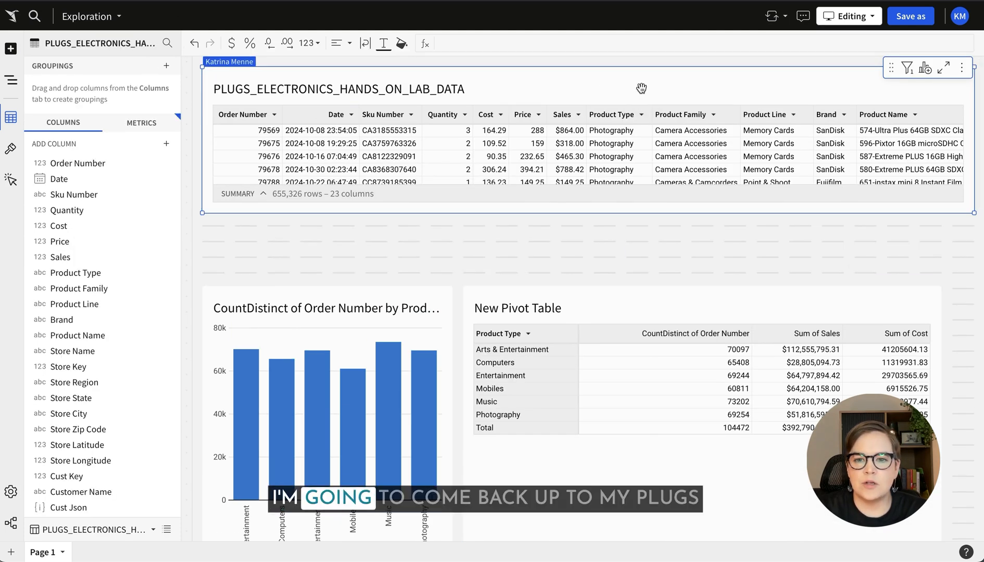
click(642, 115)
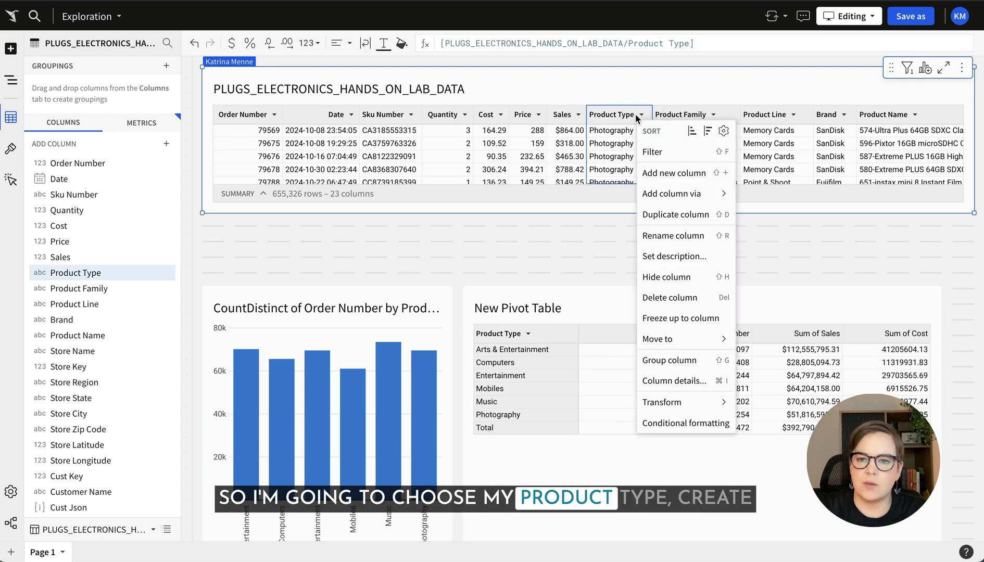
click(675, 154)
click(953, 174)
click(888, 275)
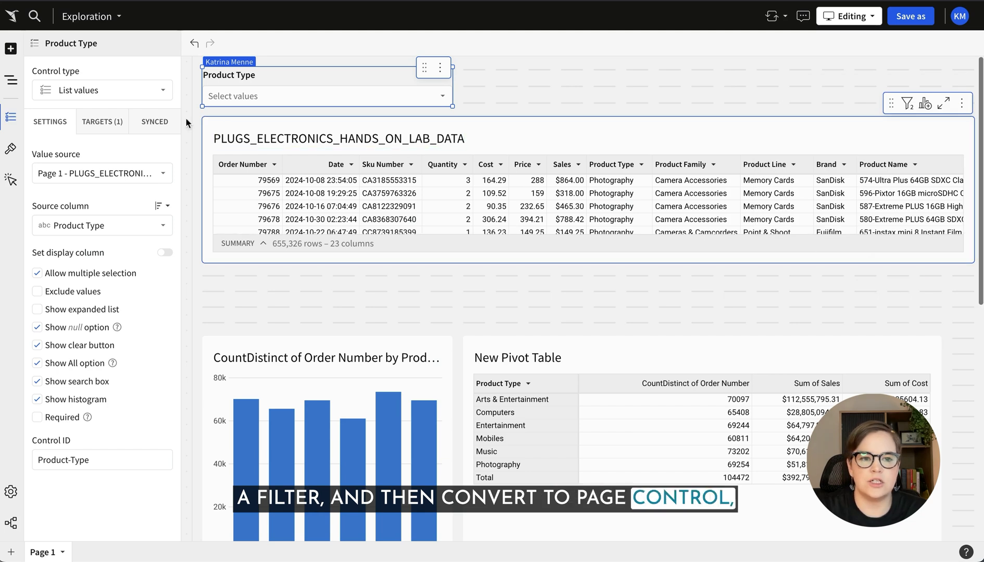
- Remove the Product Type control's filter target and move the control directly above the bar chart
click(111, 123)
click(163, 182)
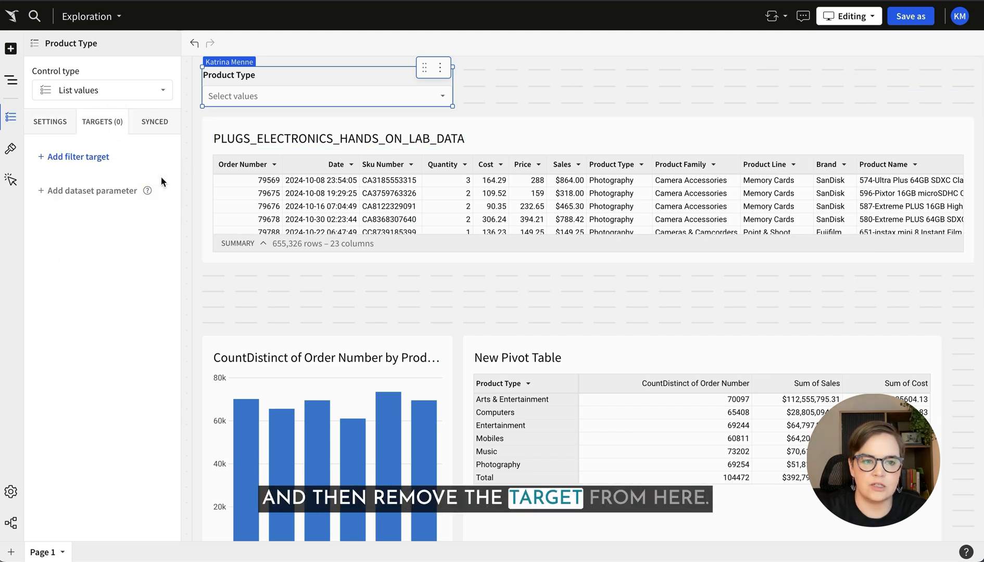
drag(281, 94, 312, 296)
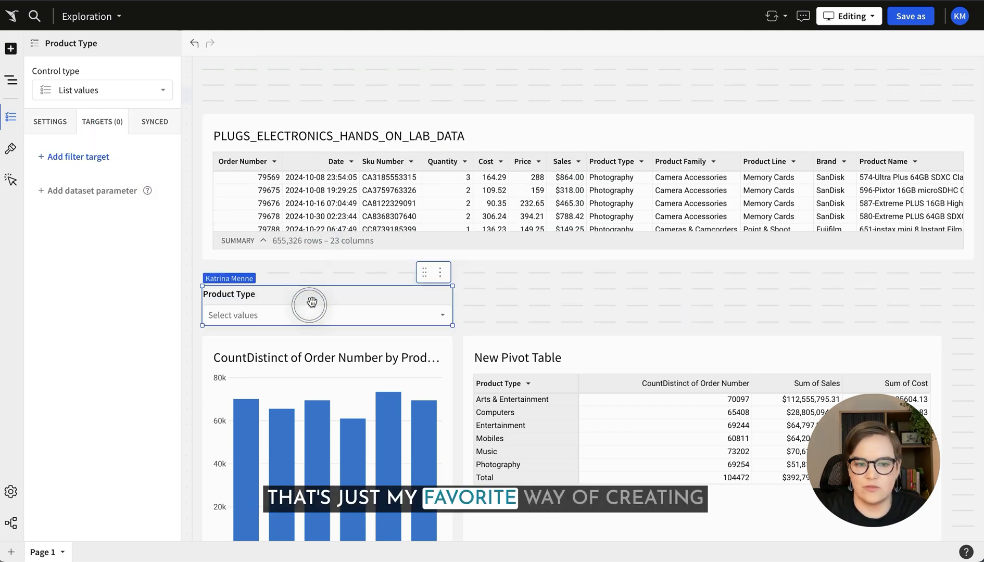
- Disallow multiple selection in the Product Type control and check its list of values
click(55, 124)
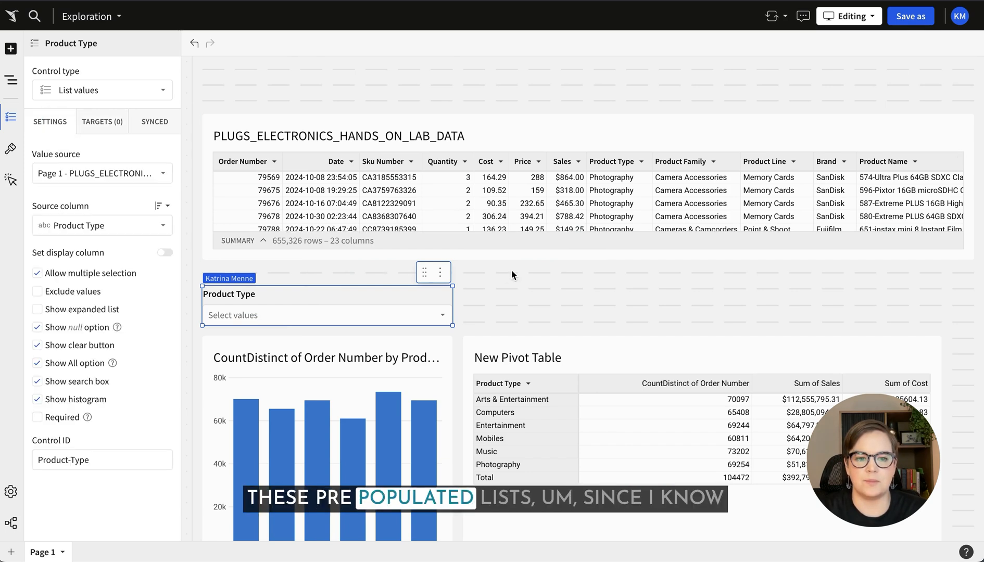
scroll(511, 270, down, 3)
click(310, 175)
click(287, 168)
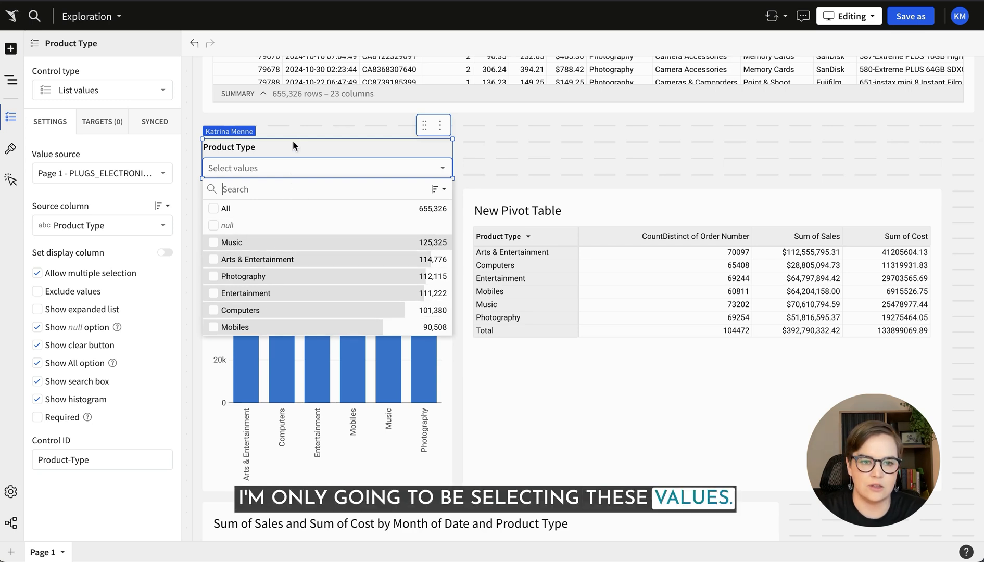
click(37, 273)
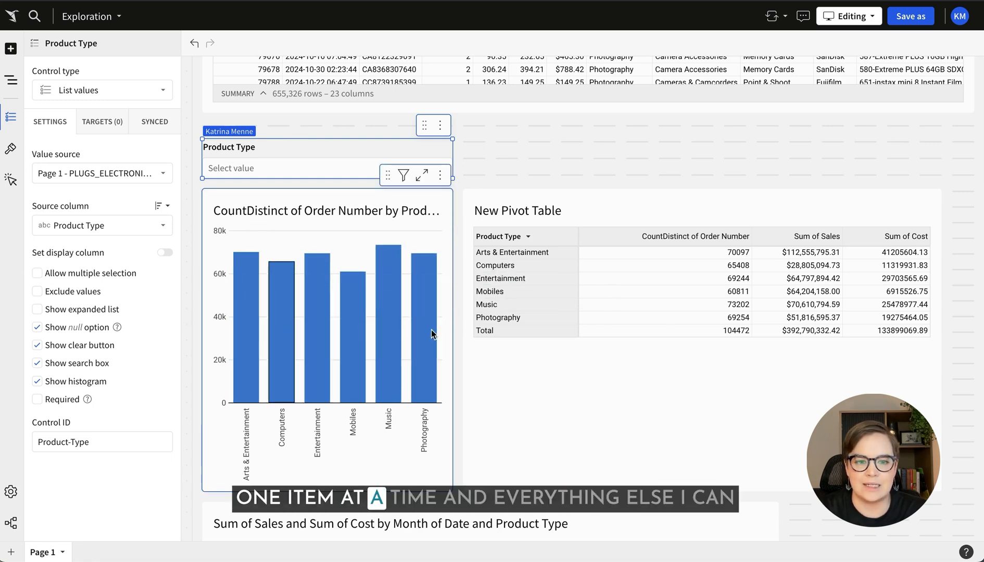
click(268, 169)
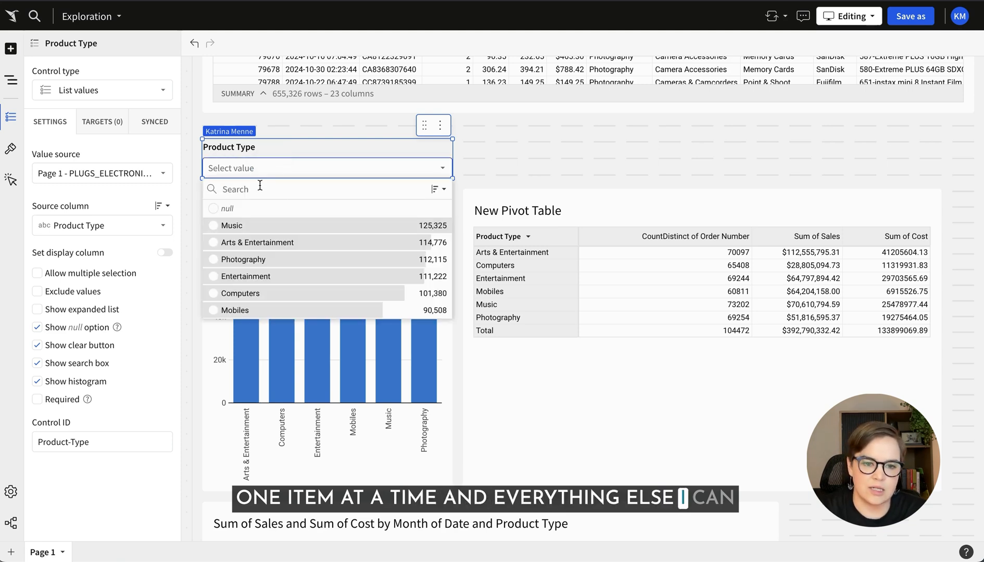
- Change the Product Type control's ID to Product-Type-CE
click(125, 440)
text(-CE)
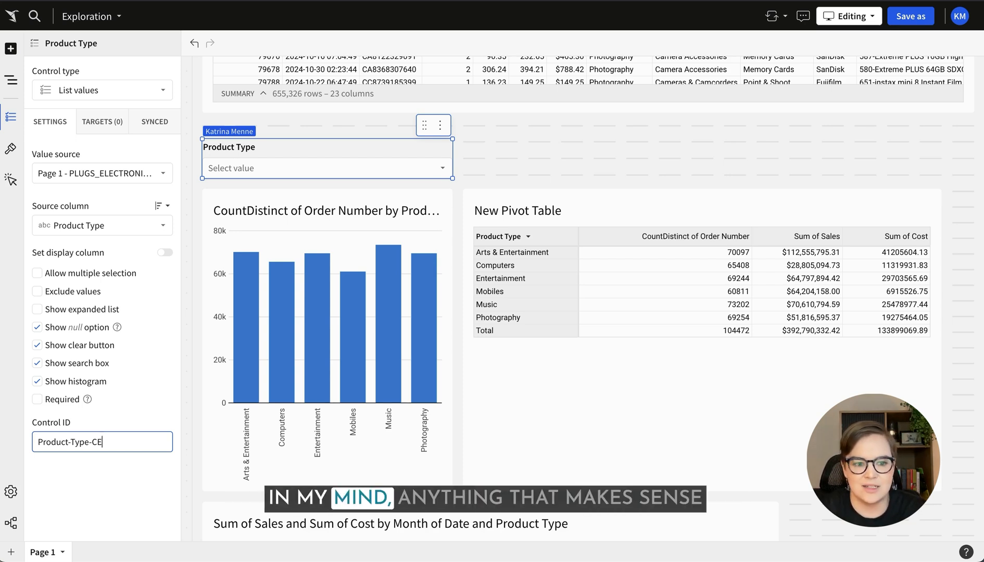
key(Return)
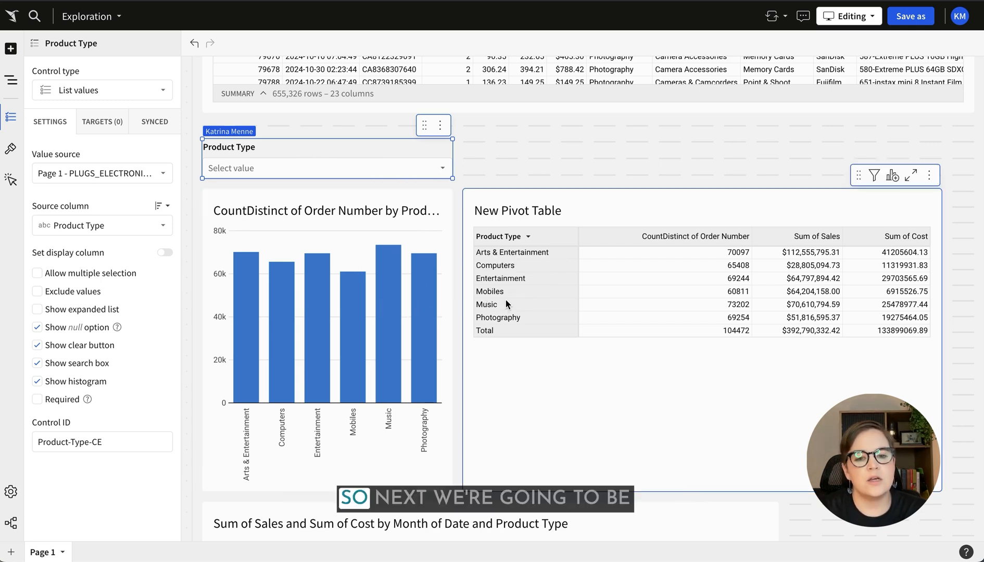
- Change the line chart's category color palette to the one starting with red, blue, purple and gray
click(434, 233)
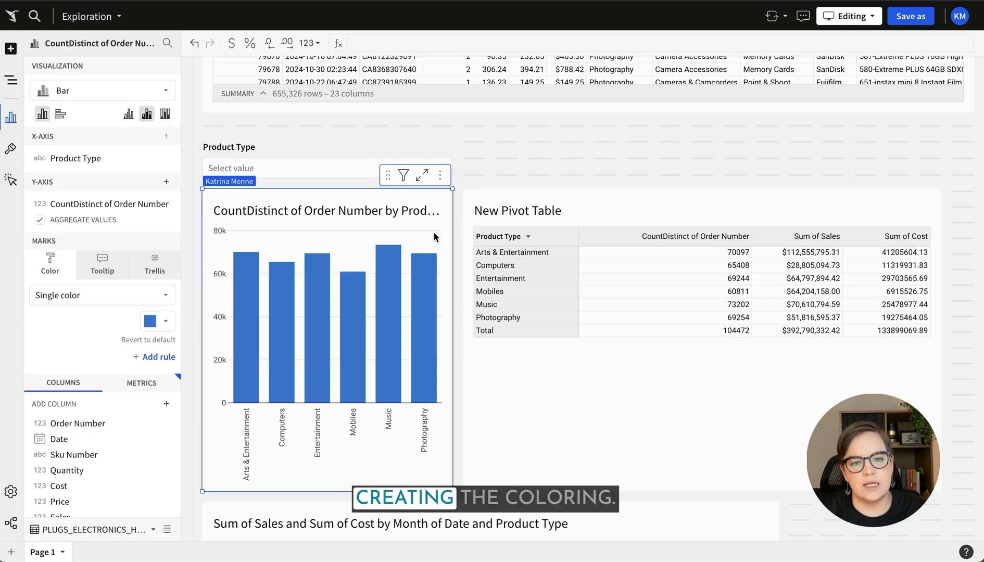
scroll(563, 354, down, 5)
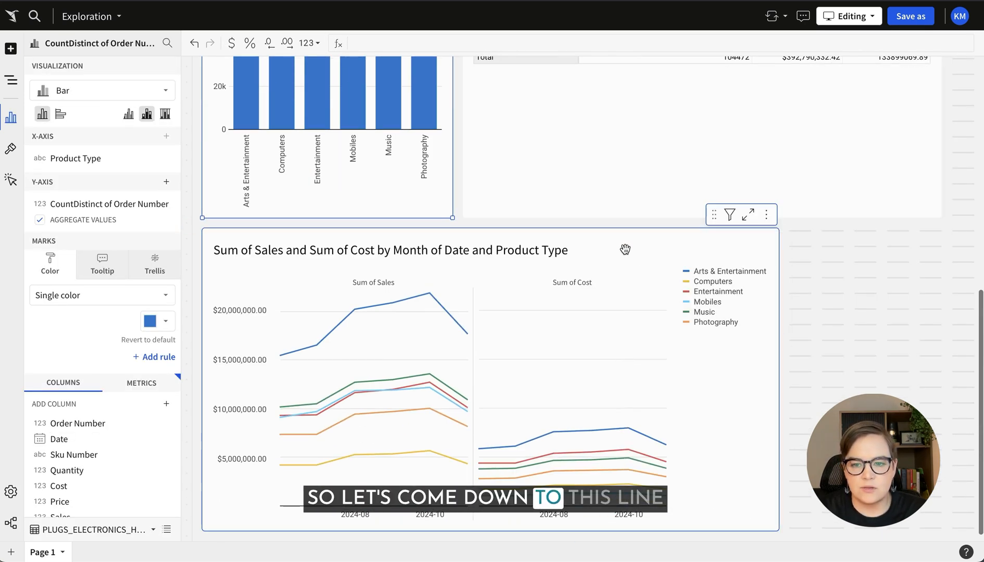
click(625, 249)
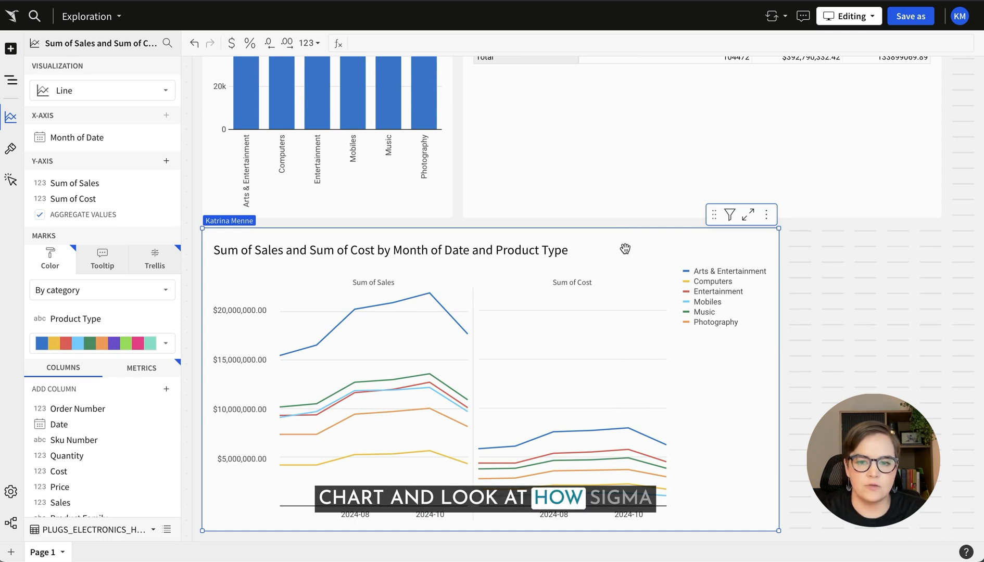
scroll(617, 250, down, 1)
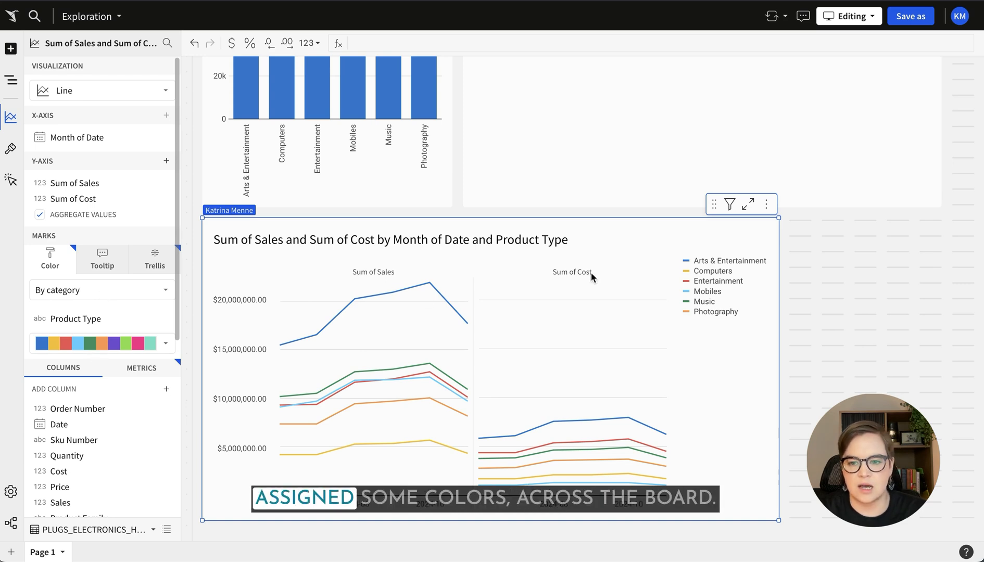
click(96, 343)
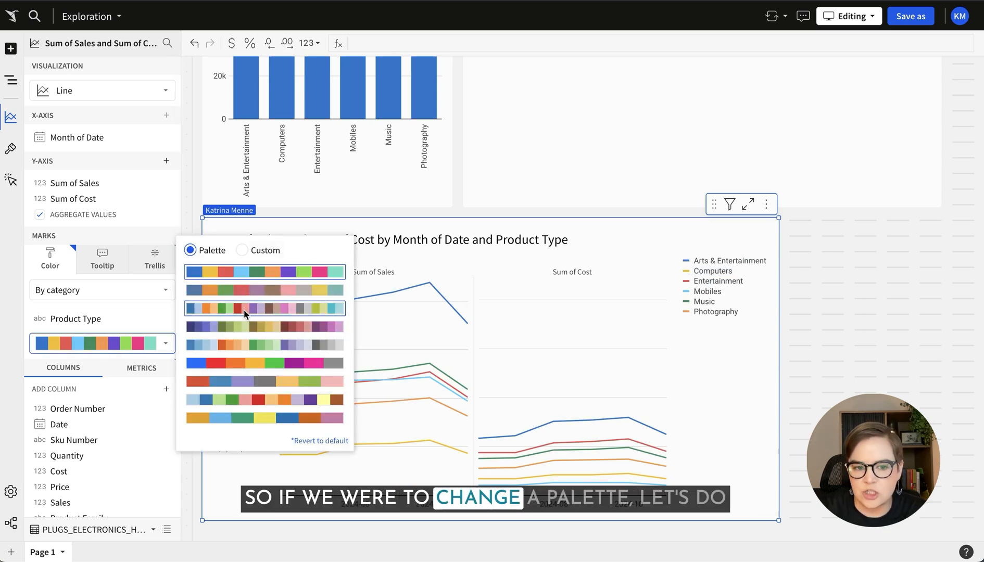
click(232, 382)
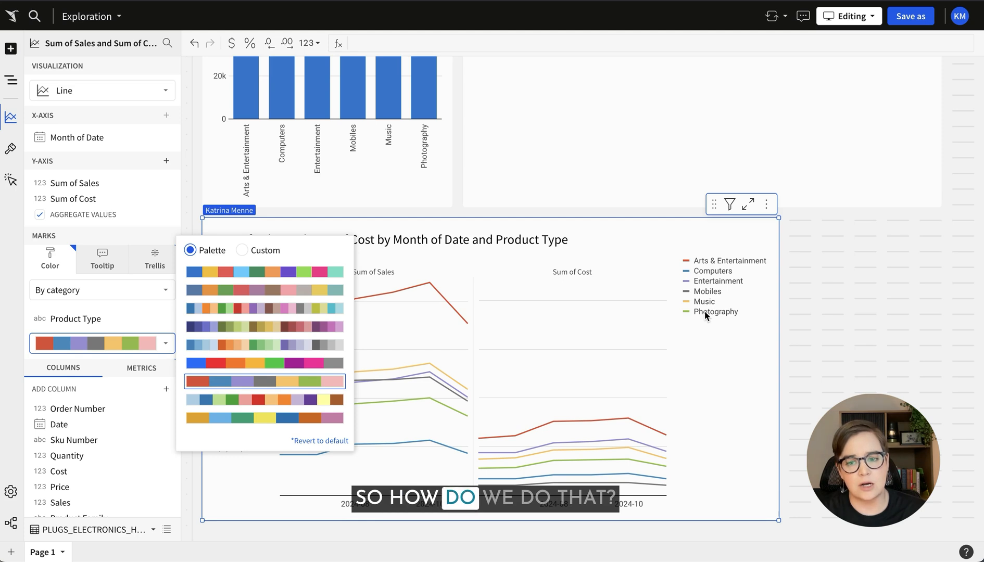
click(610, 244)
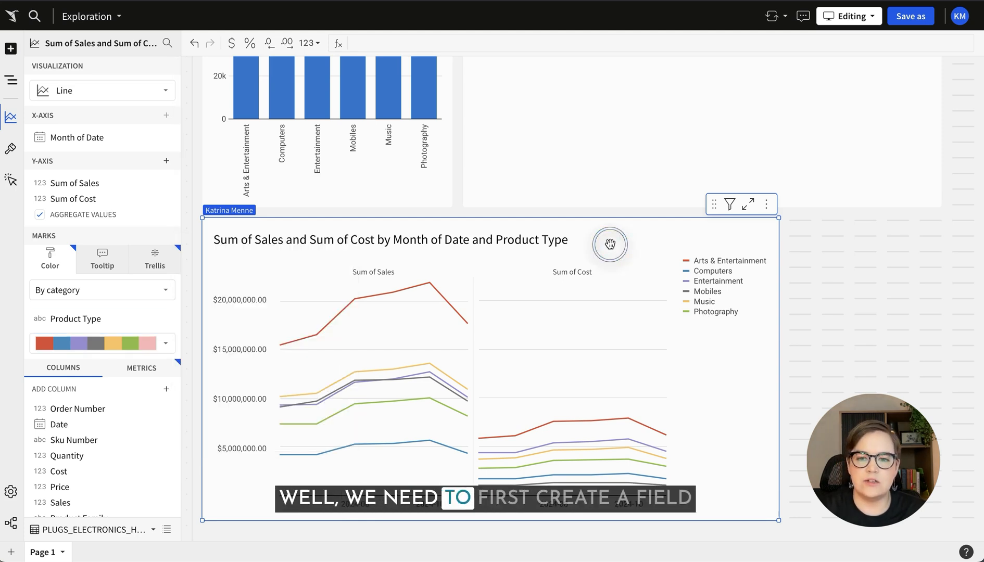
- Add a new column directly after Product Type in the PLUGS_ELECTRONICS_HANDS_ON_LAB_DATA table
scroll(610, 243, up, 10)
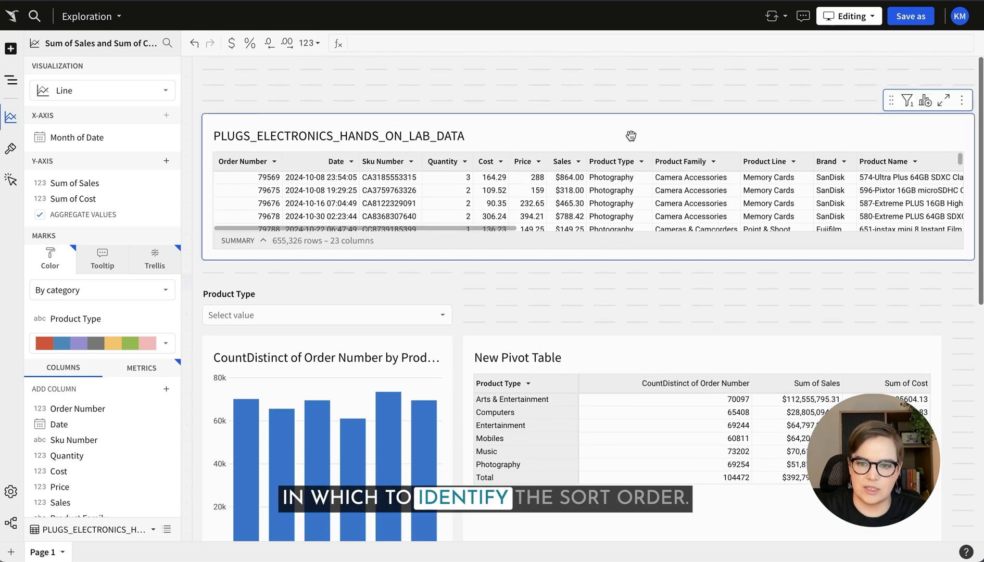
click(630, 138)
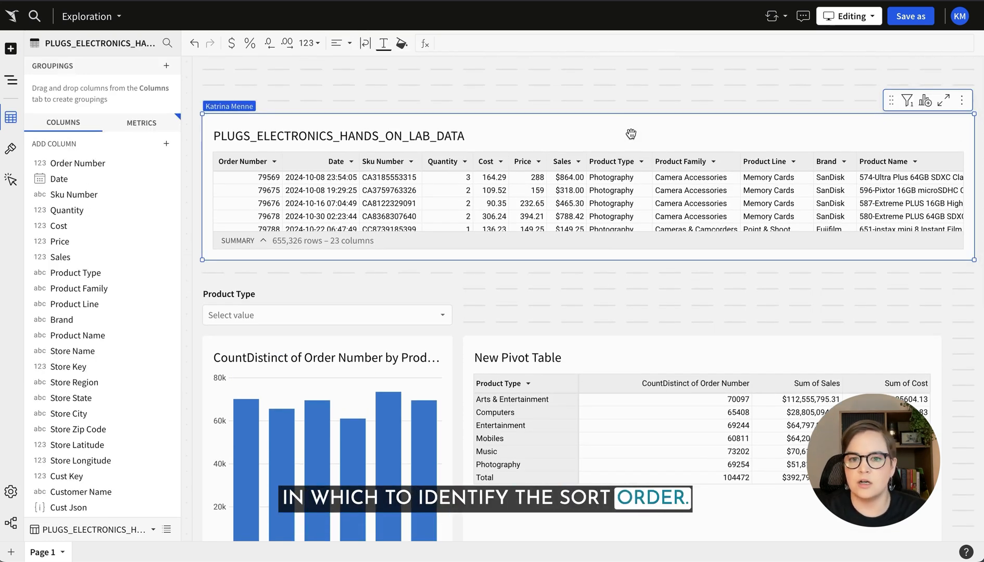
click(642, 162)
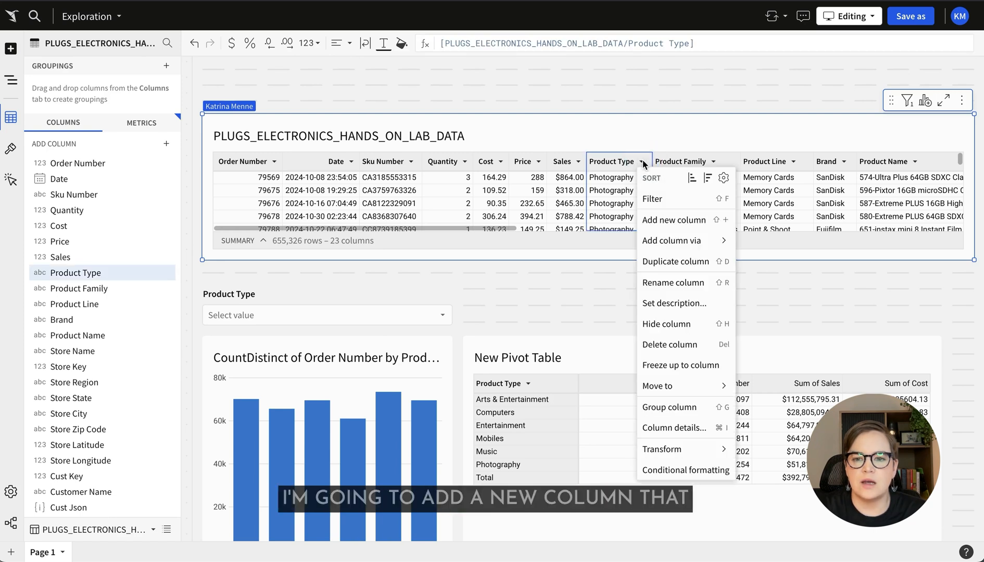
click(672, 220)
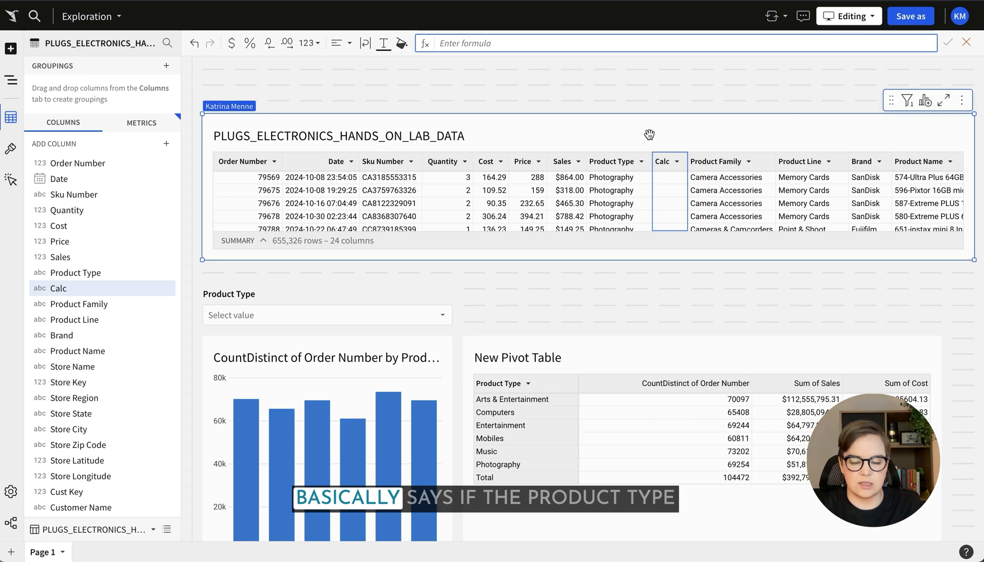
- Give the new column the formula If([Product-Type-CE] = [Product Type], 1, 0) and name it Sort Order
text(if()
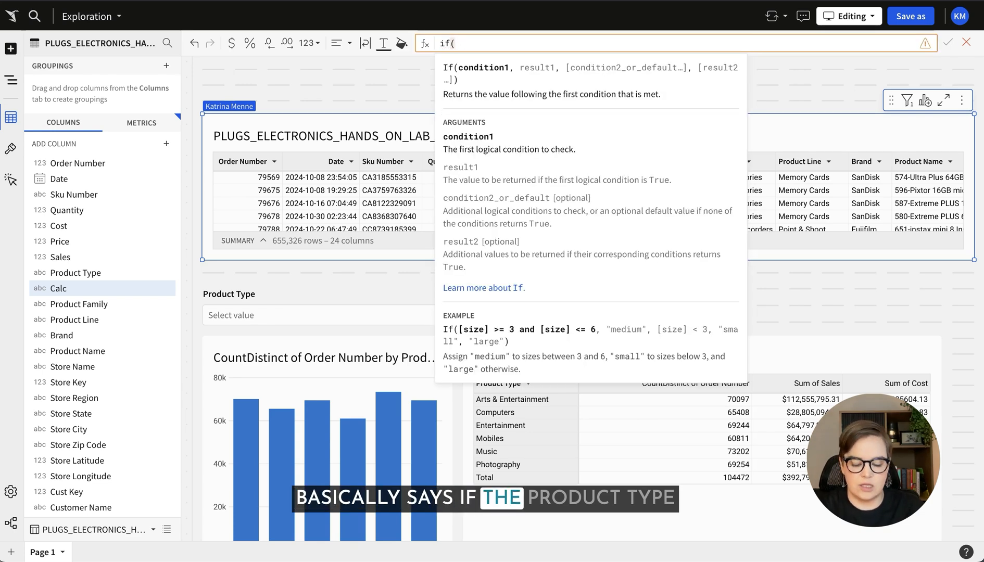
text(prod)
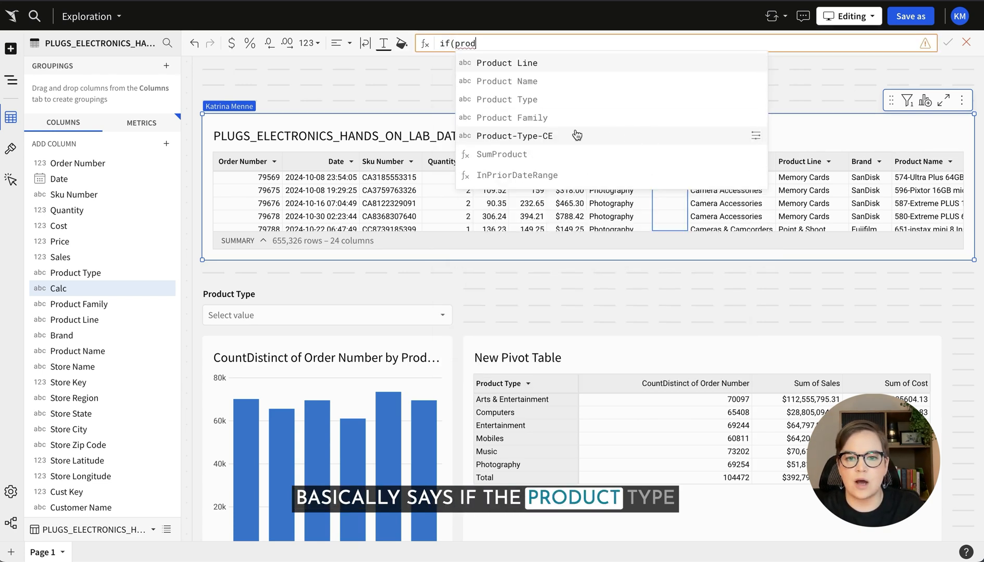
click(543, 134)
text(=)
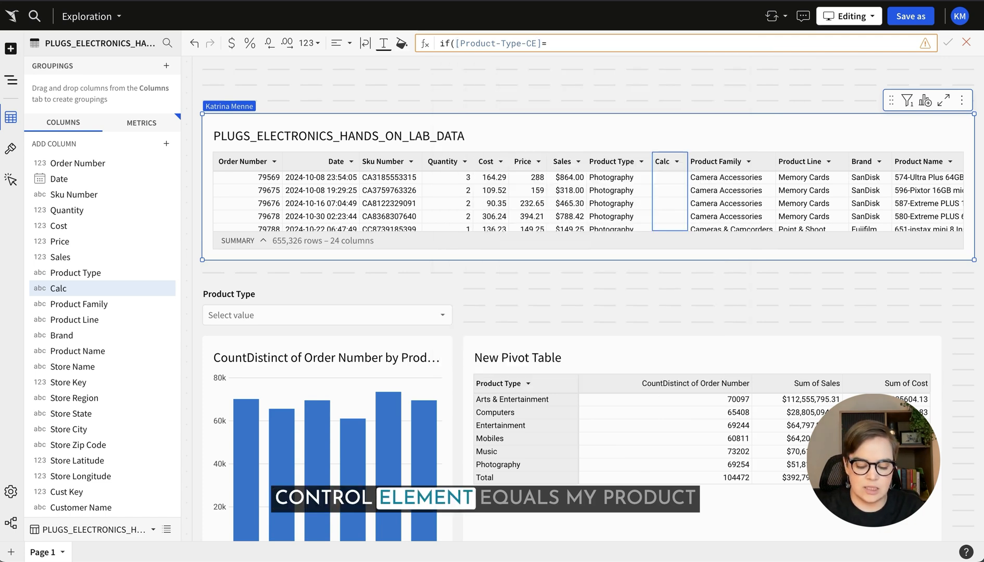
text(prod)
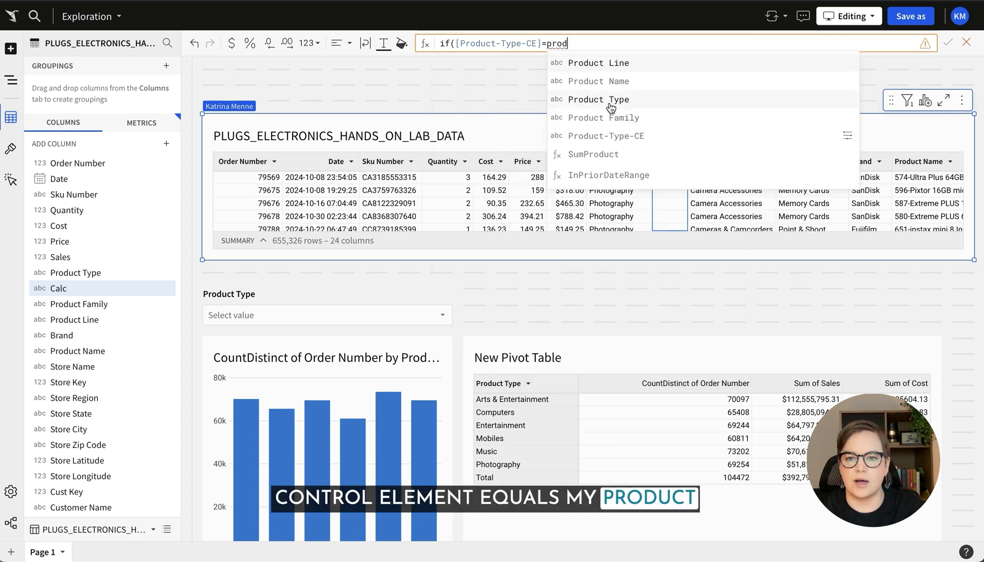
click(611, 102)
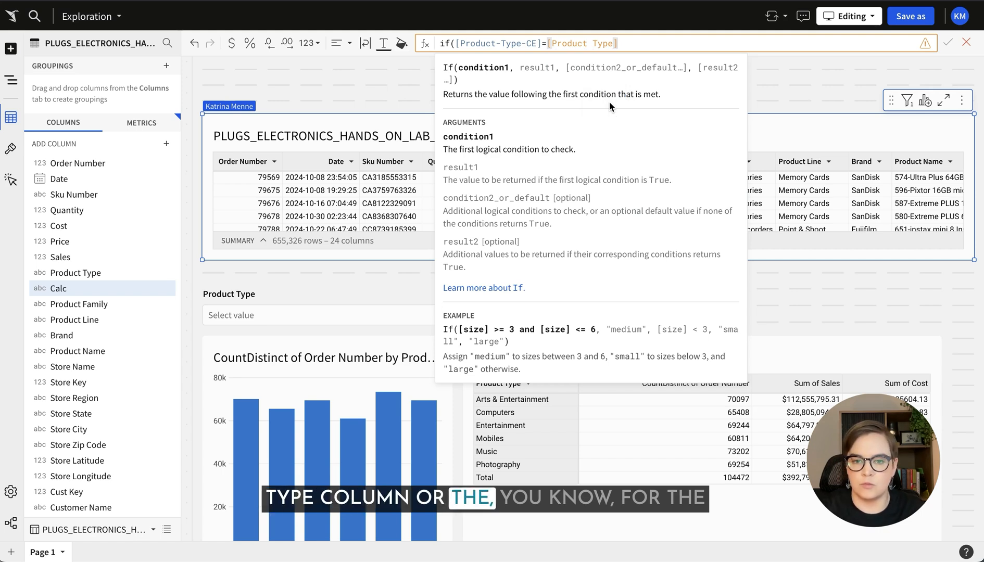
text(,1,0)
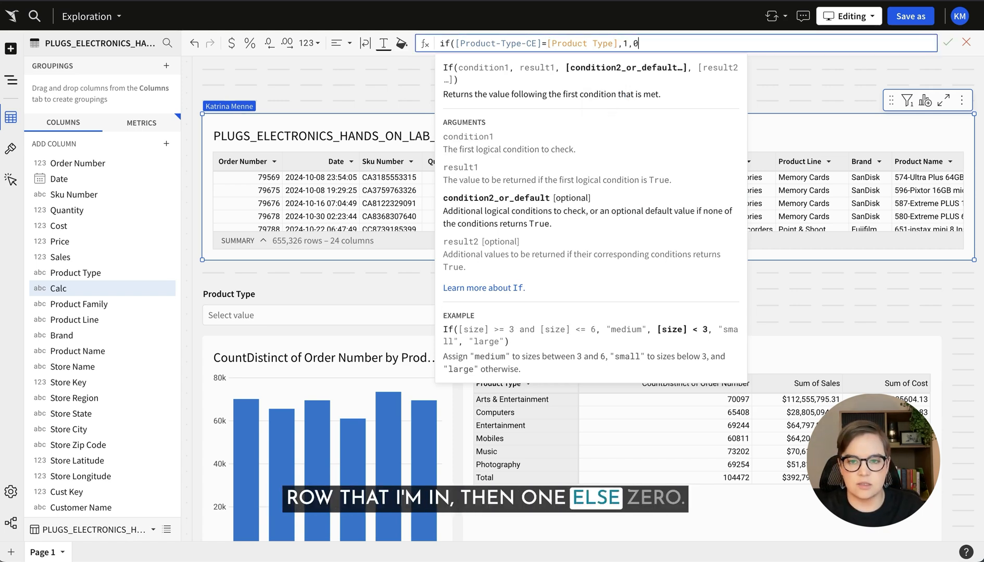
key(Return)
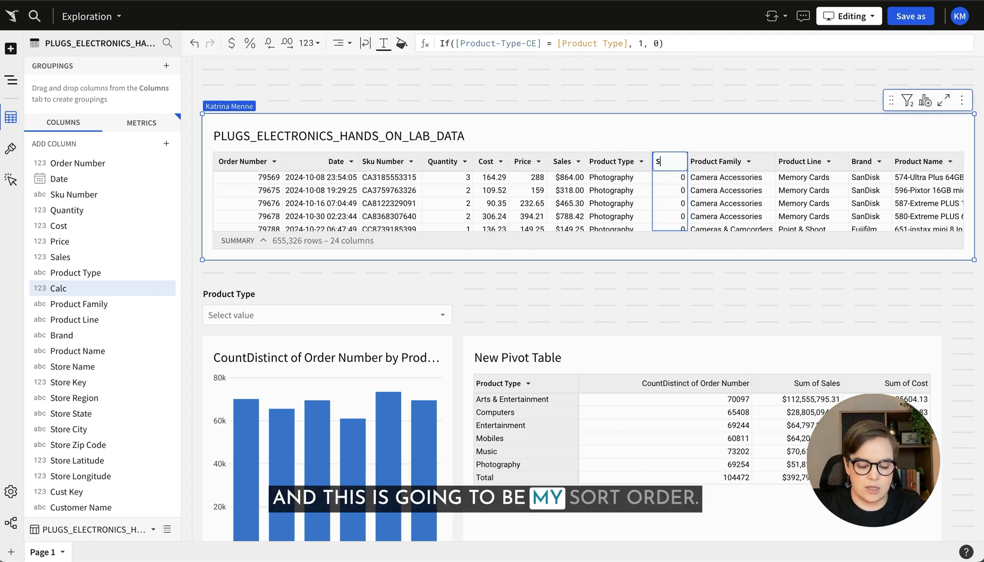
key(Return)
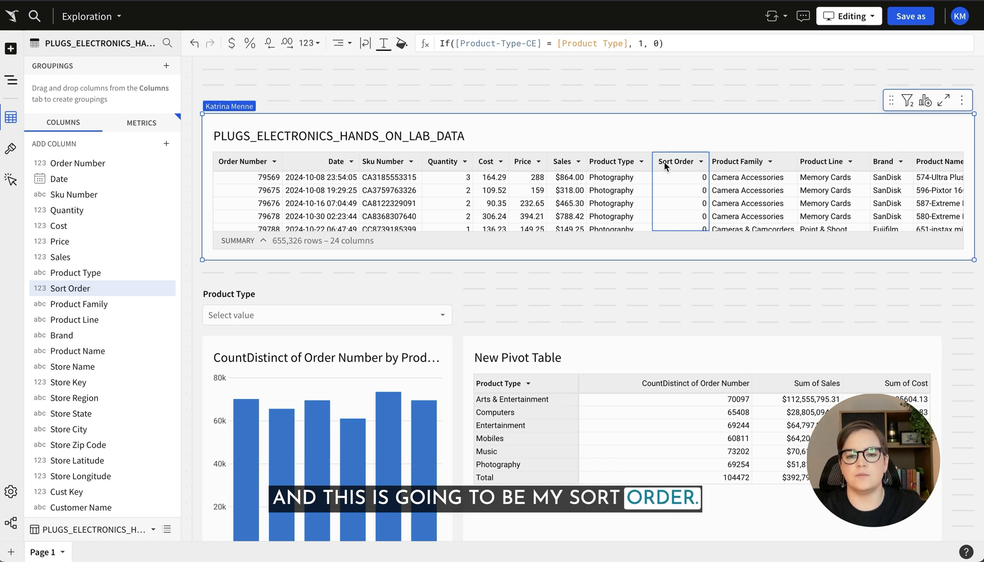
- Apply a custom sort to the line chart's Product Type color, by Sort Order, descending, with Sum aggregation
scroll(524, 268, down, 5)
scroll(522, 266, down, 3)
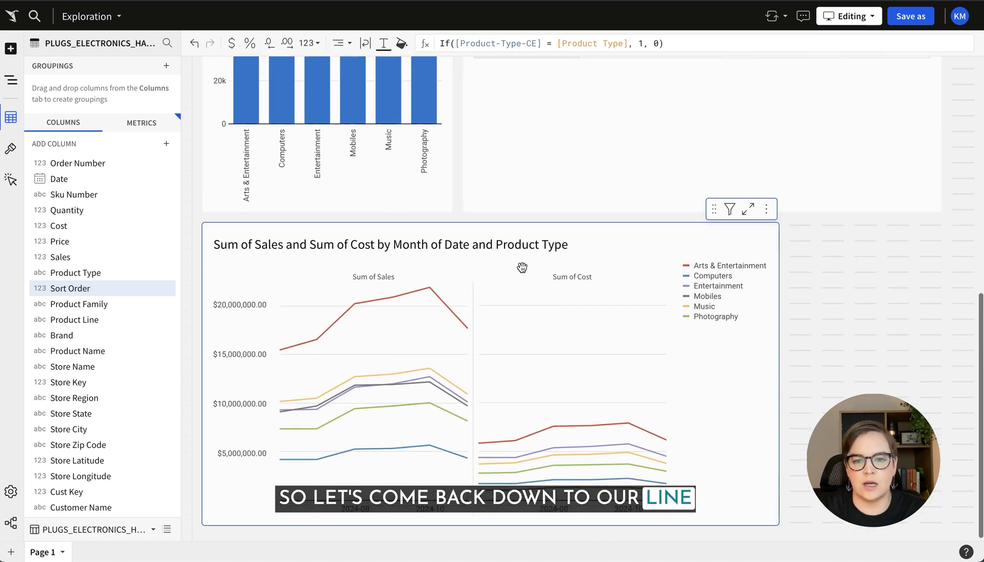
click(611, 233)
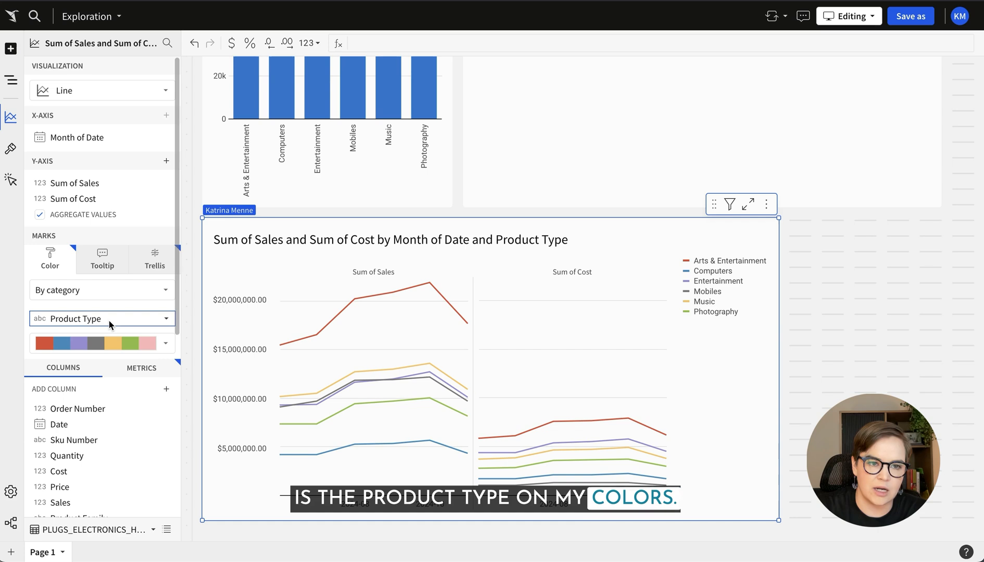
click(167, 320)
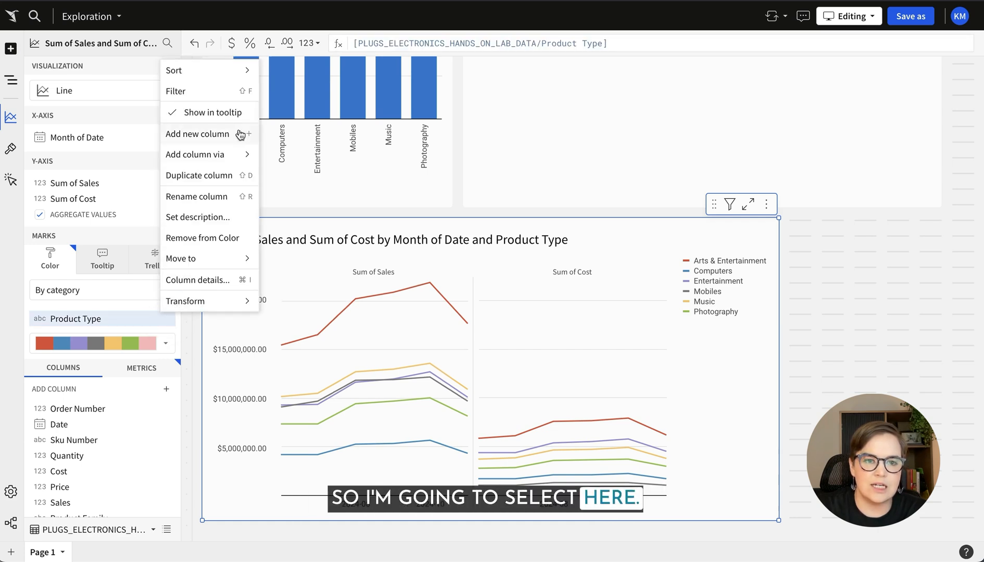
mouse_move(245, 75)
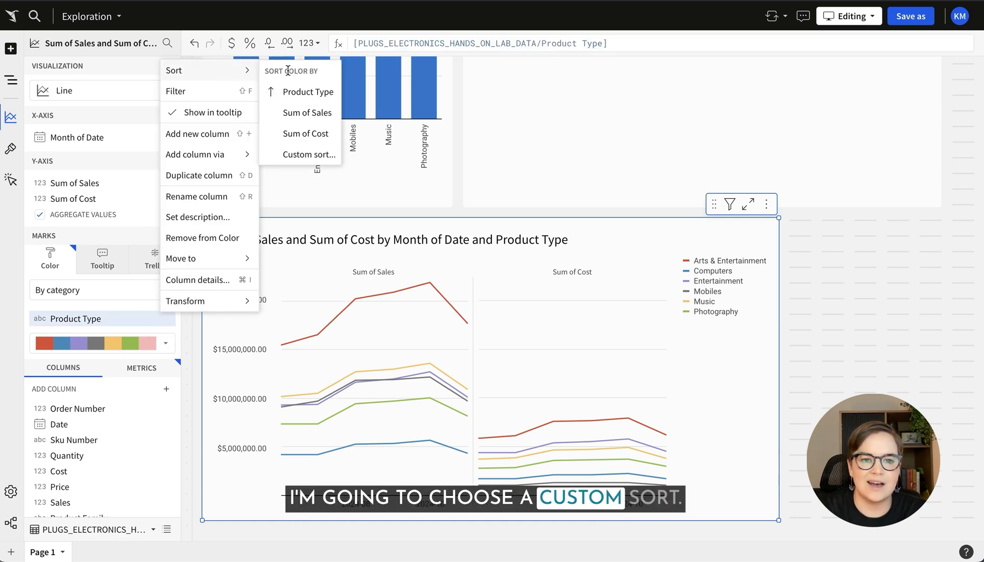
click(293, 154)
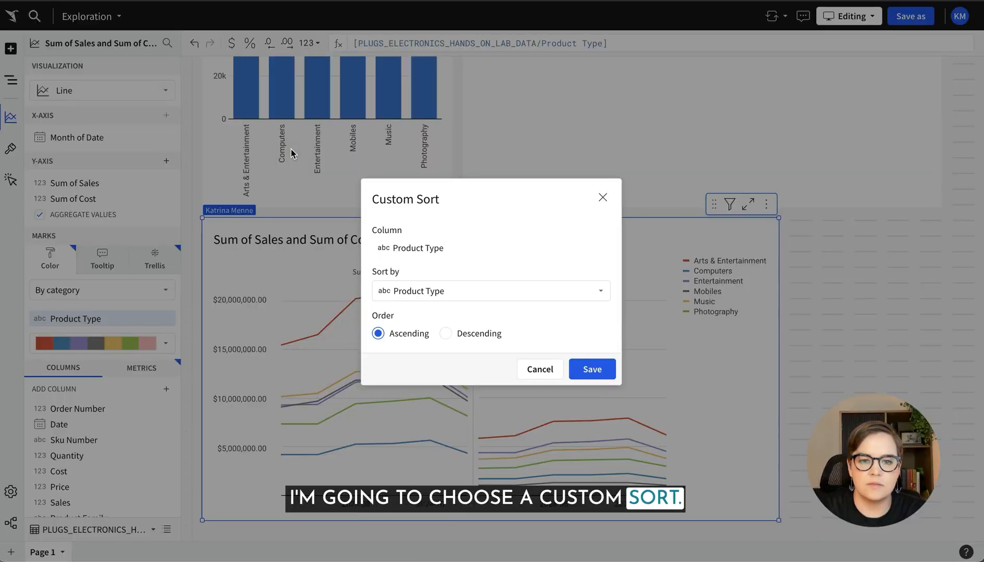
click(457, 287)
text(sort)
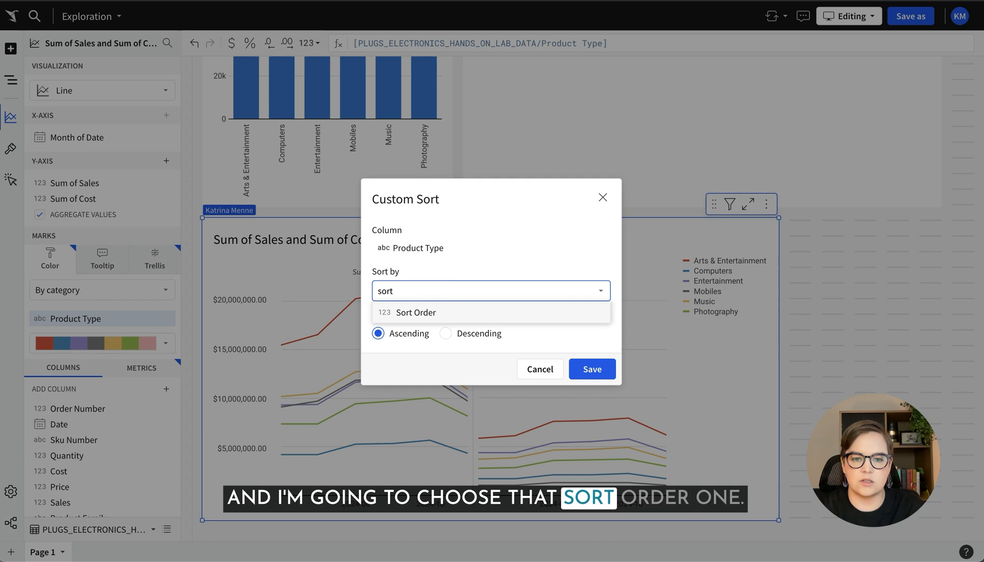
click(457, 311)
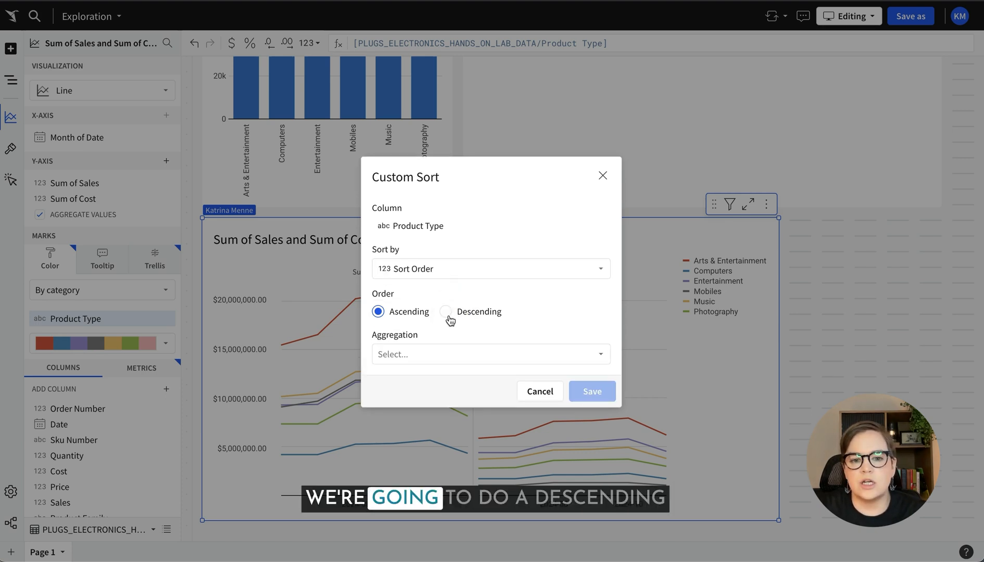
click(446, 312)
click(429, 354)
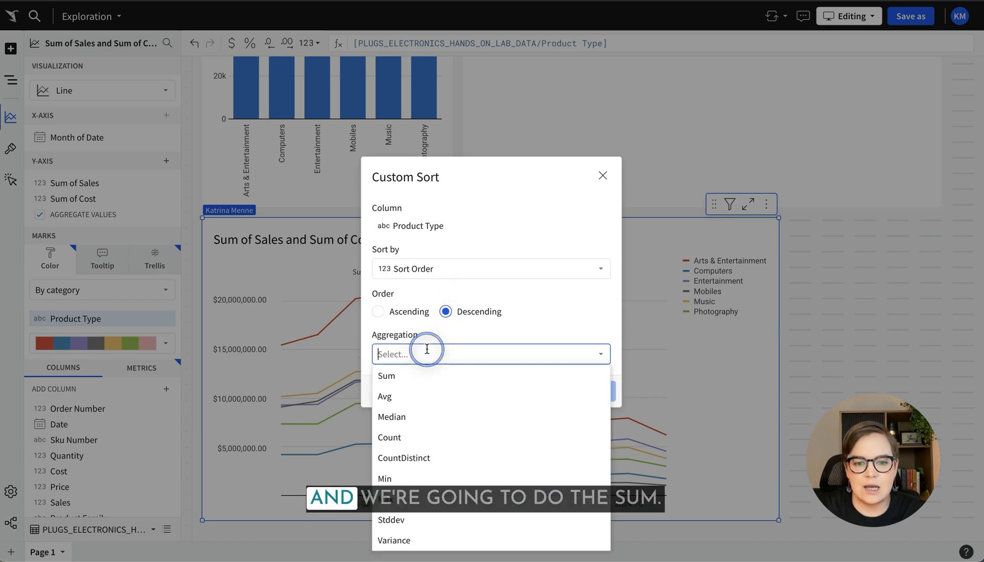
click(418, 376)
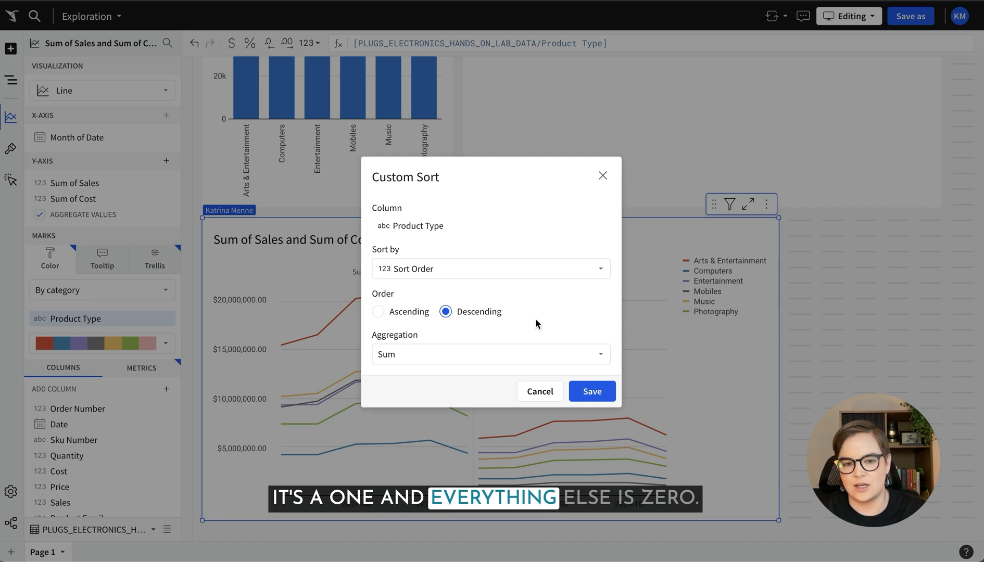
click(596, 393)
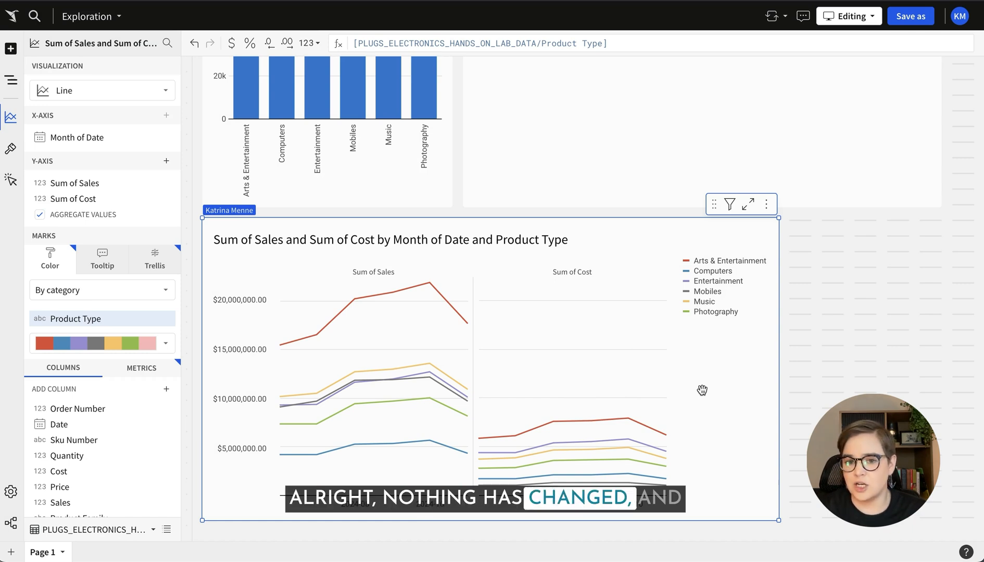
scroll(632, 334, up, 8)
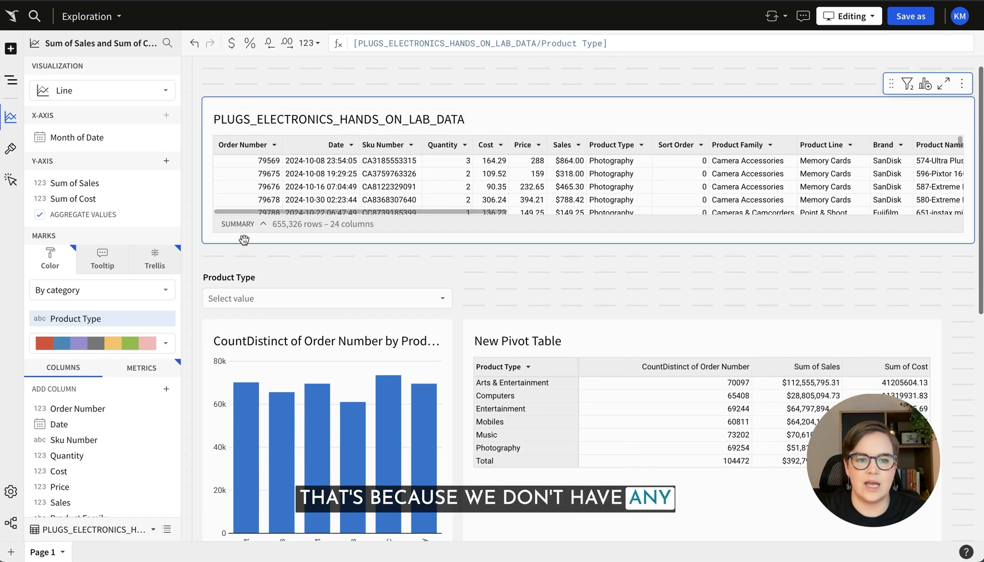
scroll(620, 469, down, 4)
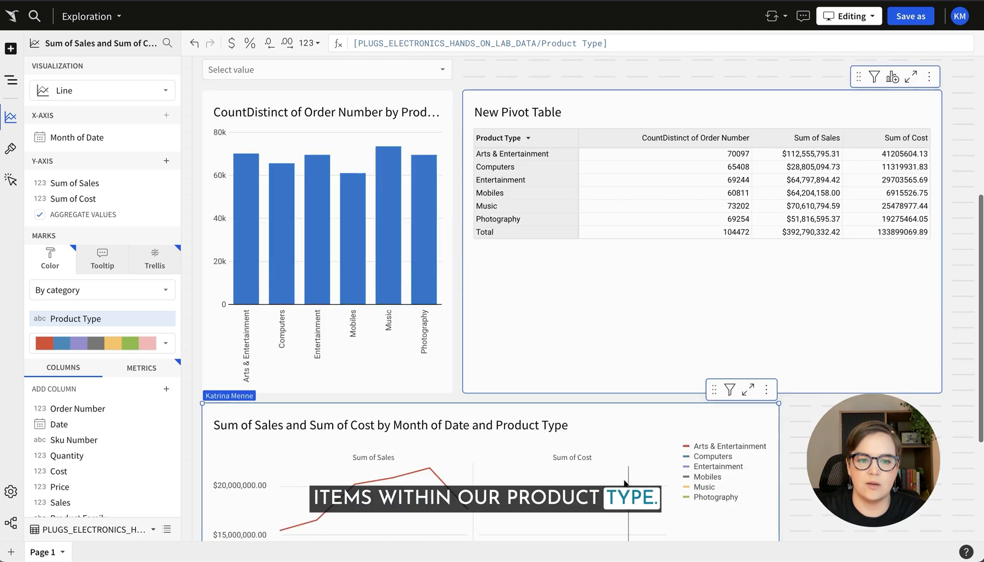
scroll(625, 483, down, 2)
scroll(694, 462, down, 2)
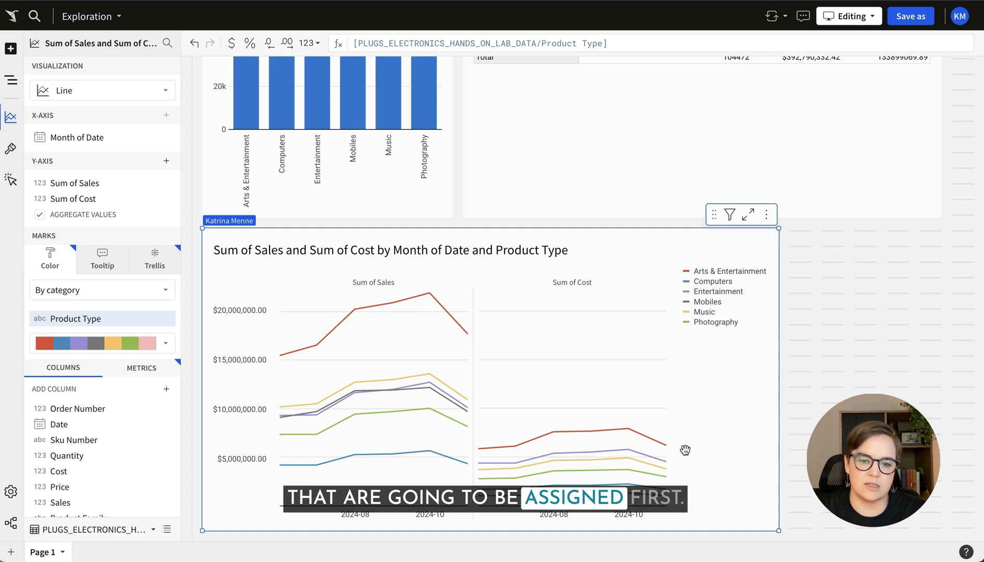
scroll(684, 450, down, 1)
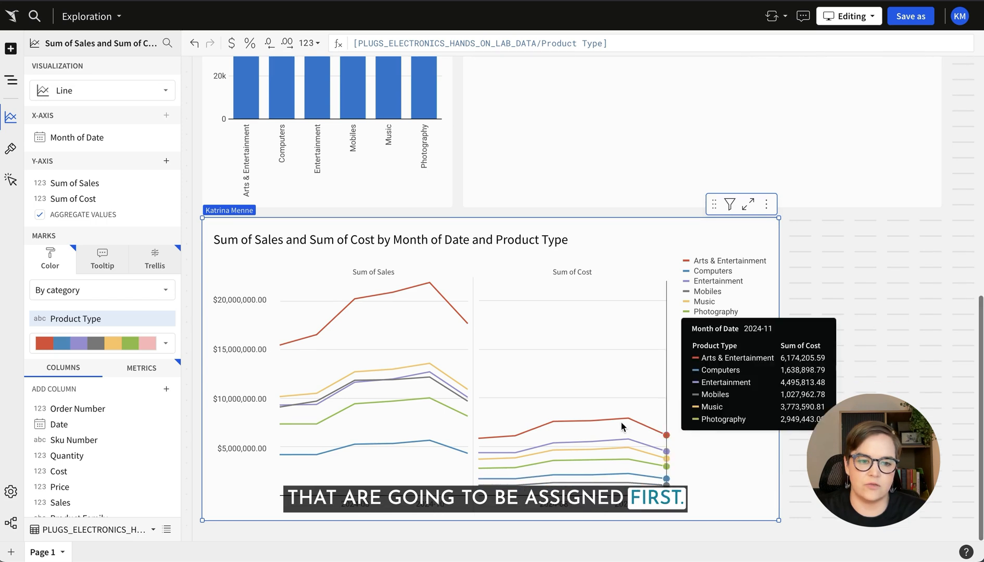
- Apply the palette starting with blue, yellow and red to the line chart and switch it to custom colors
click(169, 345)
click(204, 271)
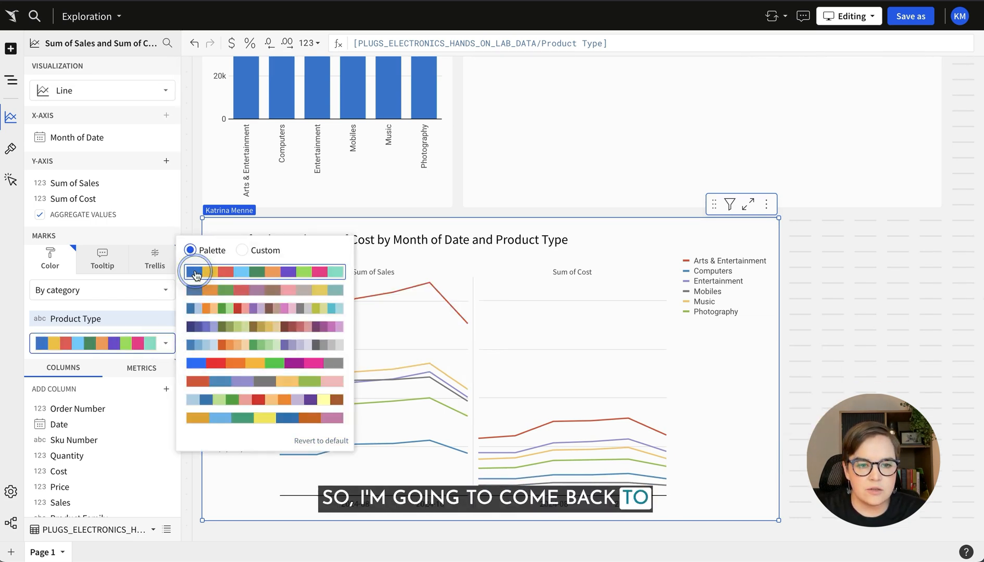
click(243, 251)
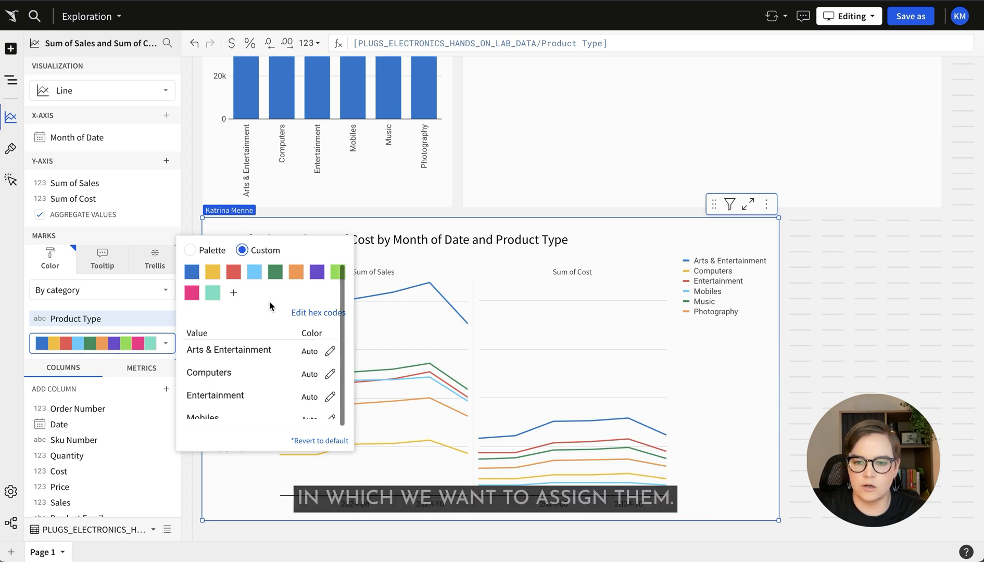
- Replace the line chart's custom color hex codes with #1976D2, #B4B4B4
click(324, 314)
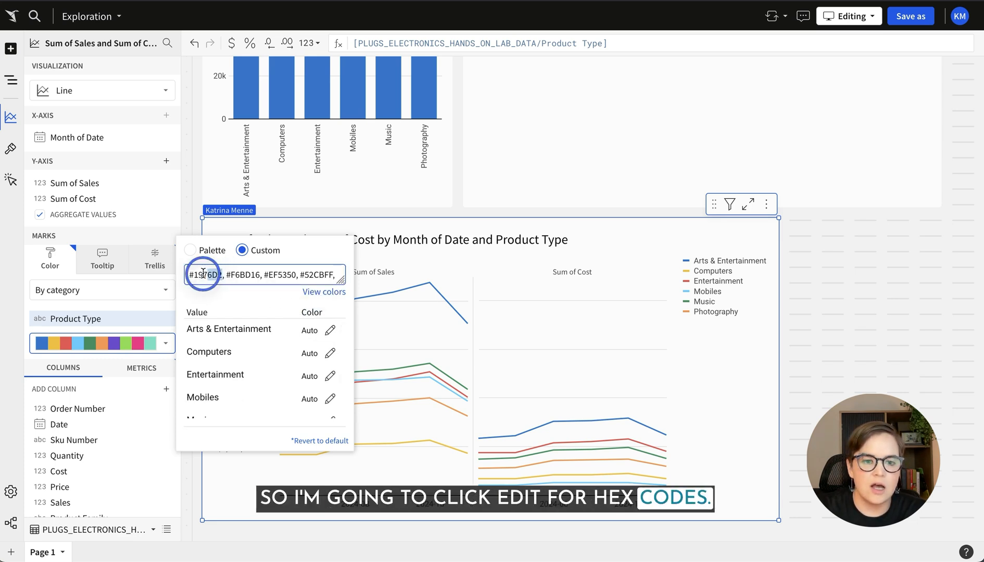
click(228, 273)
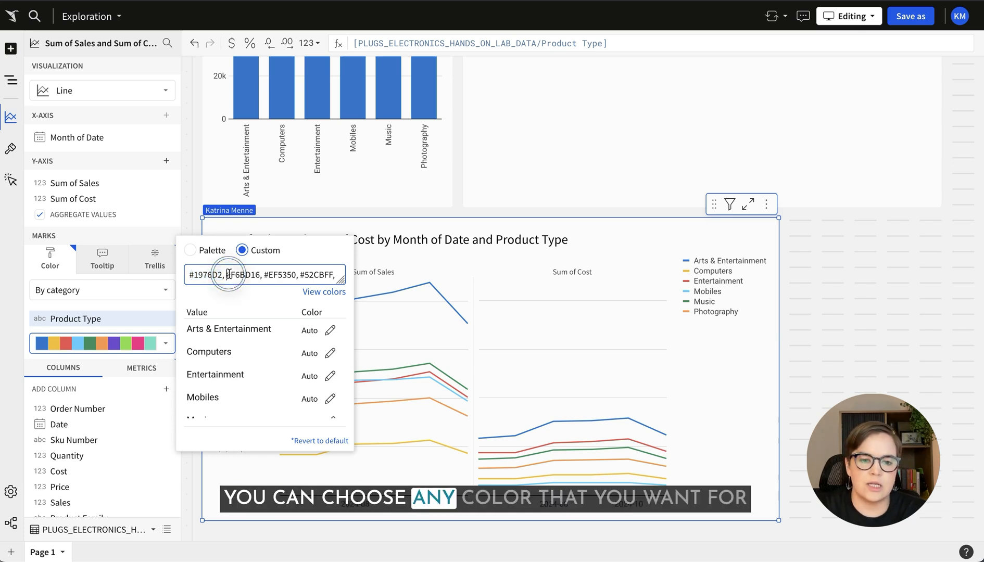
drag(228, 273, 357, 298)
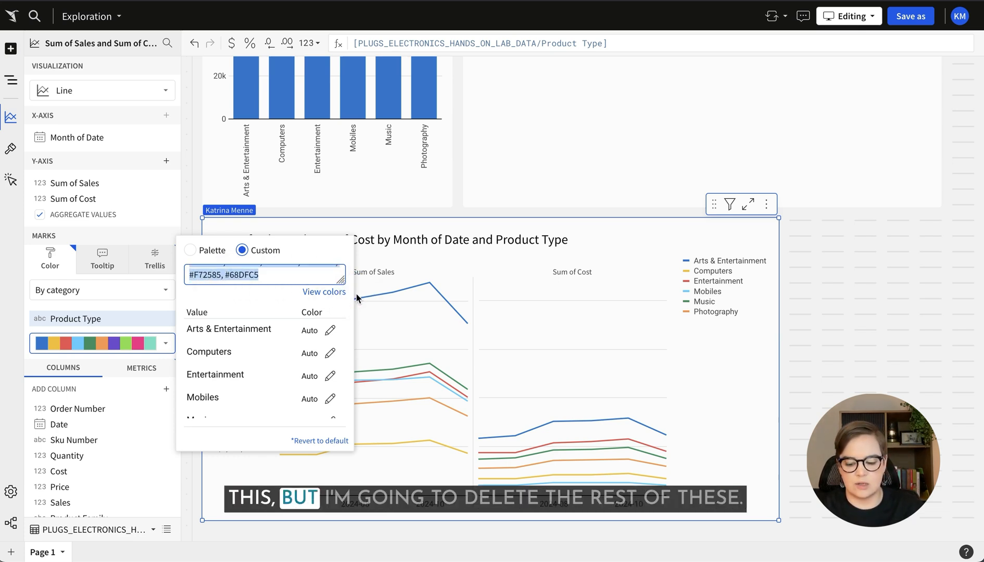
key(BackSpace)
text(#1976D2, #)
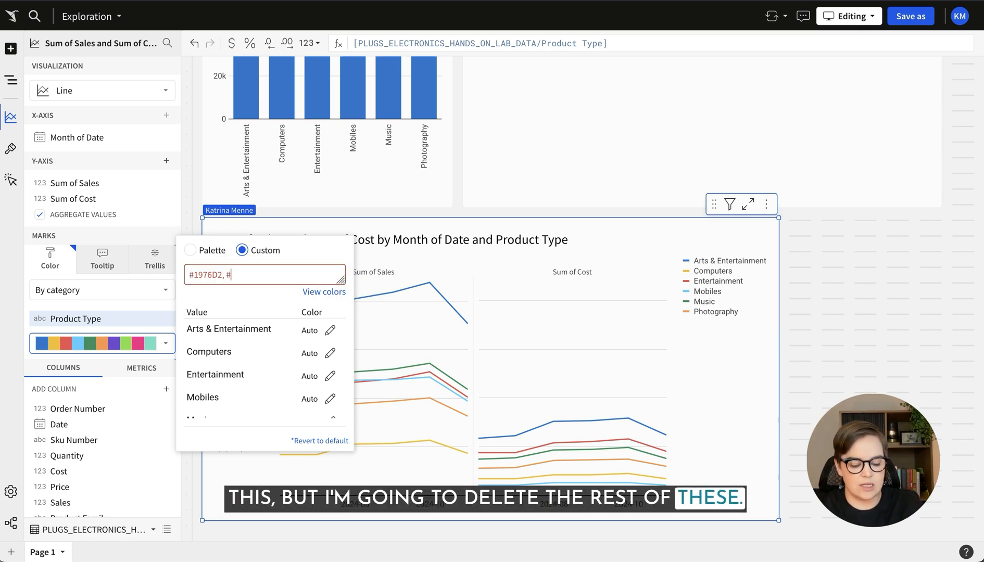
text(B4)
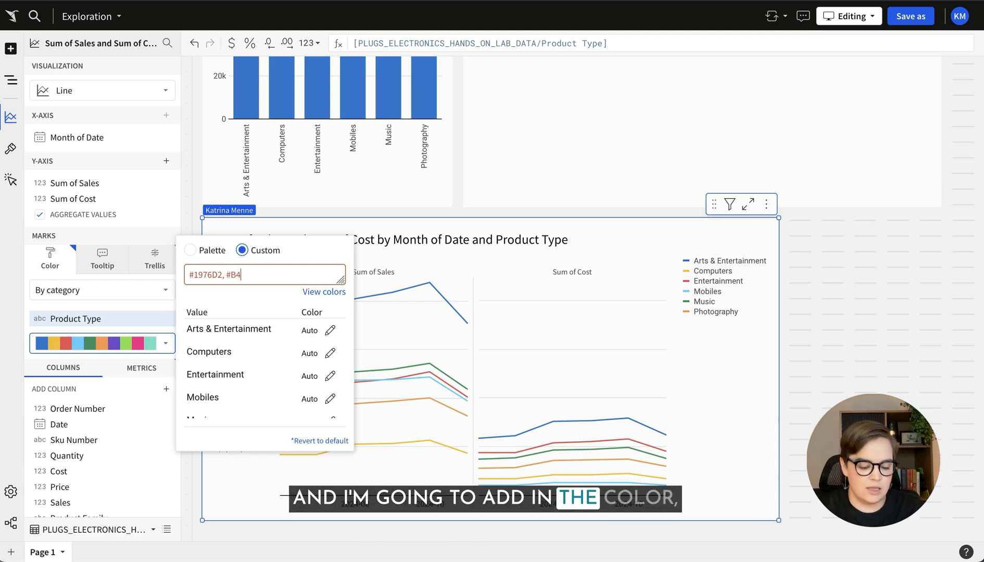
text(B4B4)
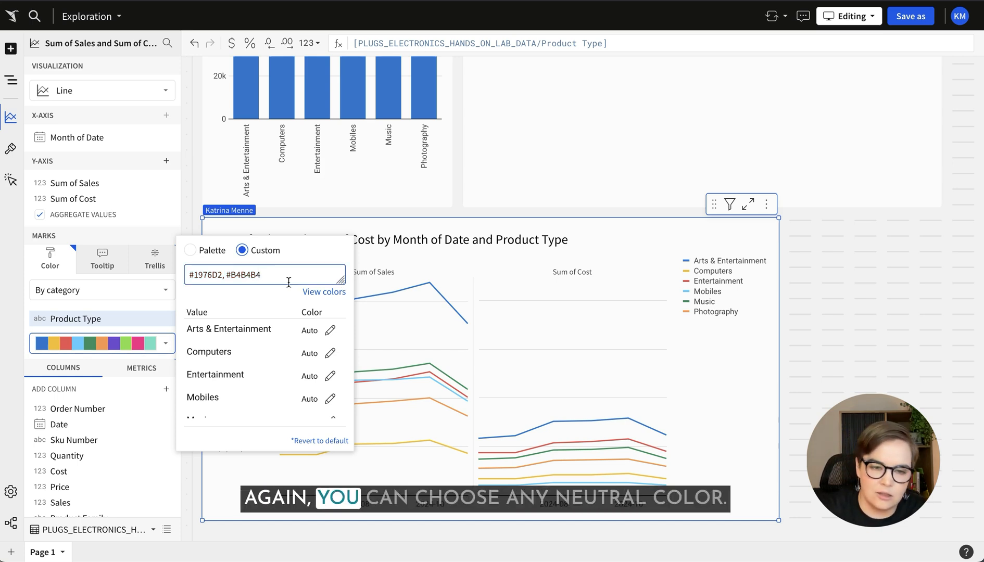
- Extend the line chart's hex list to one #1976D2 followed by nine #B4B4B4 entries and apply it
drag(262, 275, 227, 275)
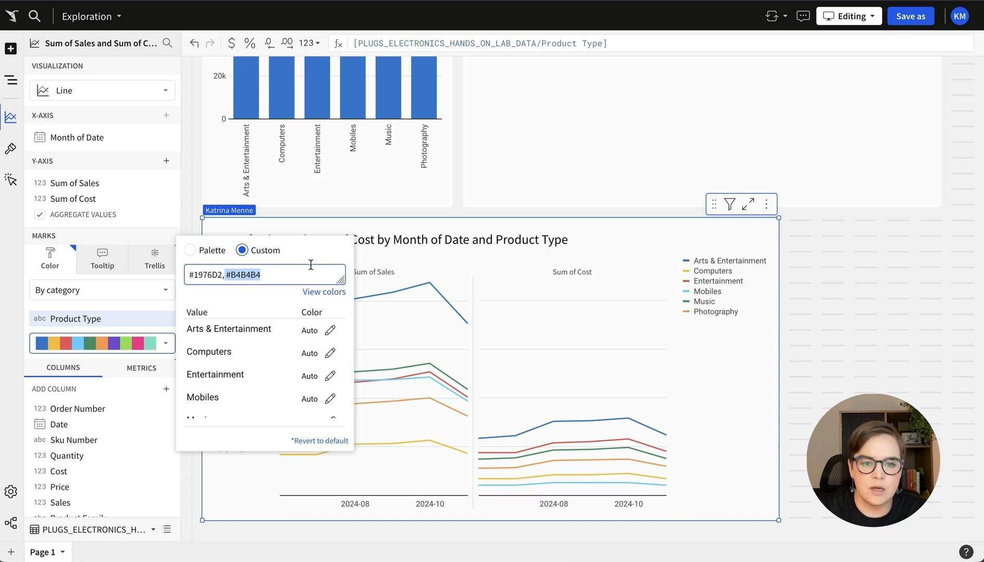
click(295, 280)
drag(273, 274, 223, 274)
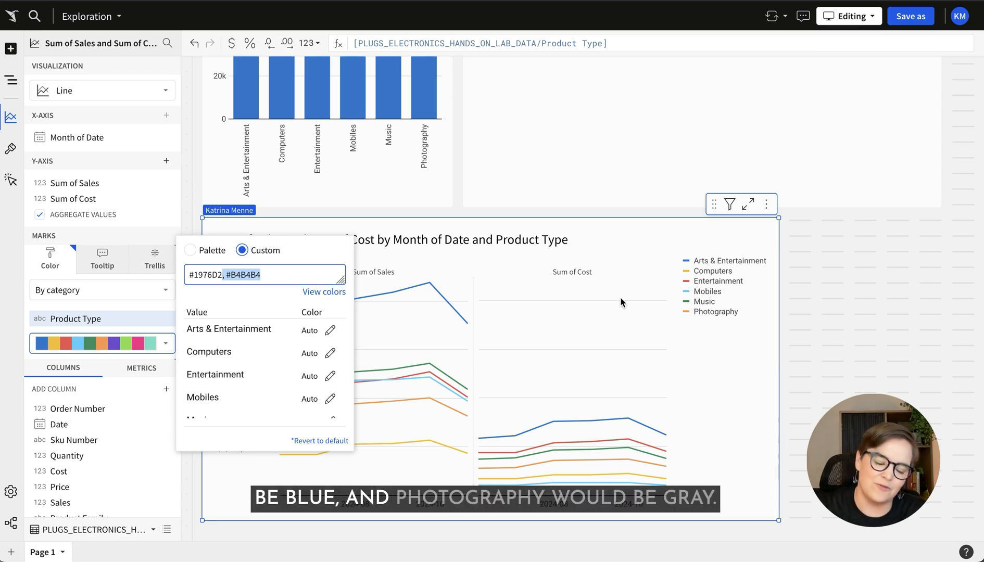
click(283, 271)
drag(283, 272, 221, 273)
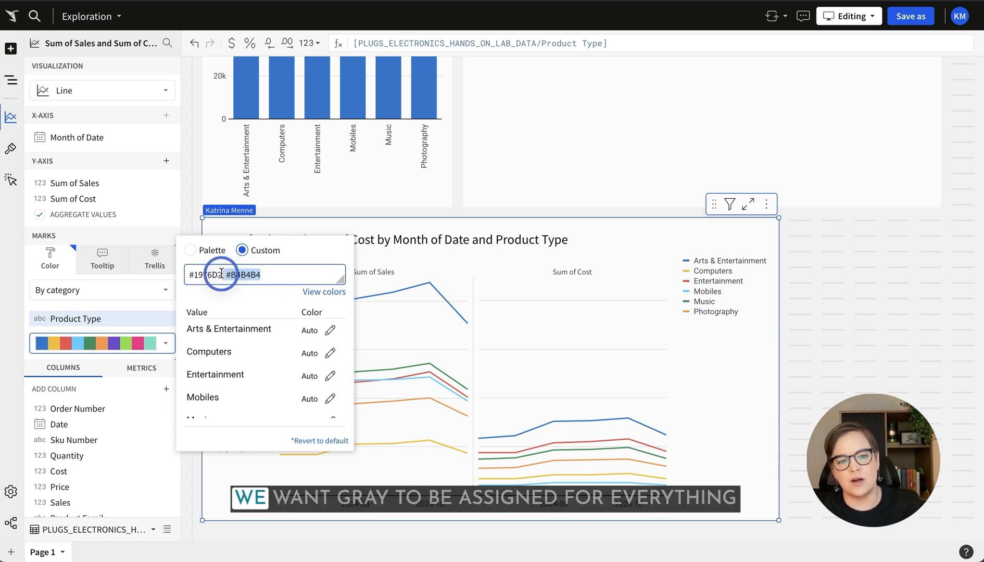
key(ctrl+c)
click(296, 276)
key(ctrl+v)
key(ctrl+v)
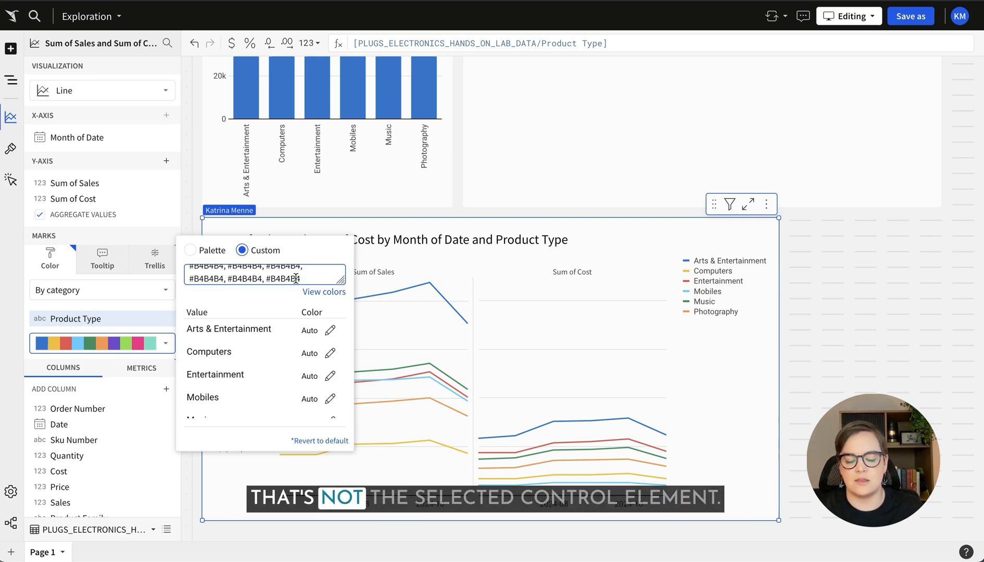
drag(346, 281, 334, 347)
key(ctrl+a)
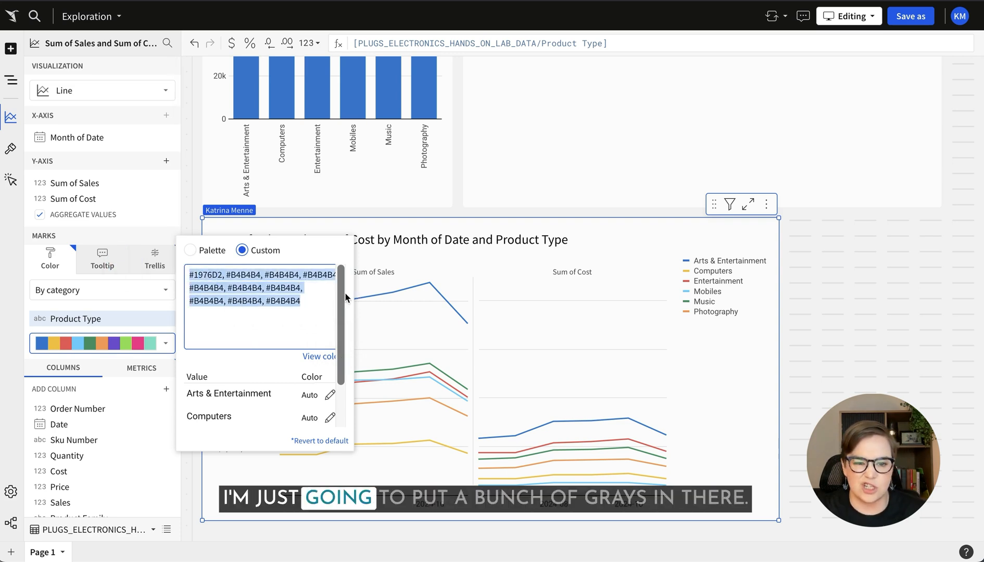
click(316, 306)
click(276, 366)
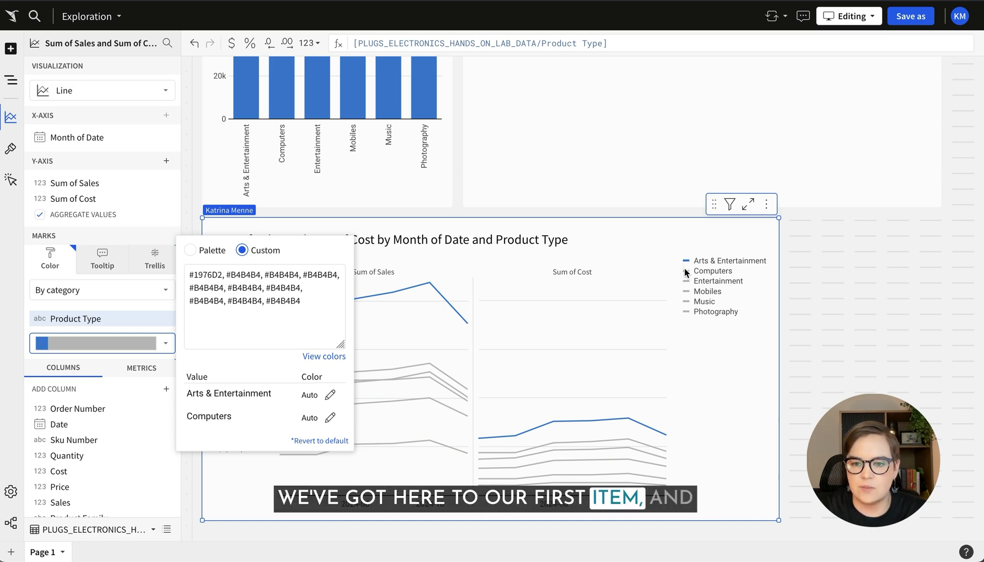
click(728, 395)
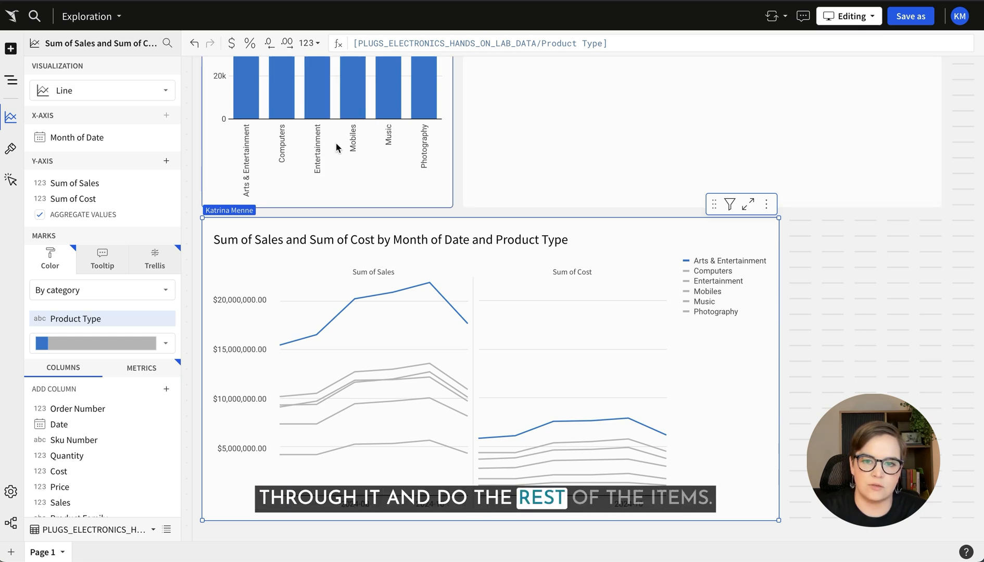
click(717, 399)
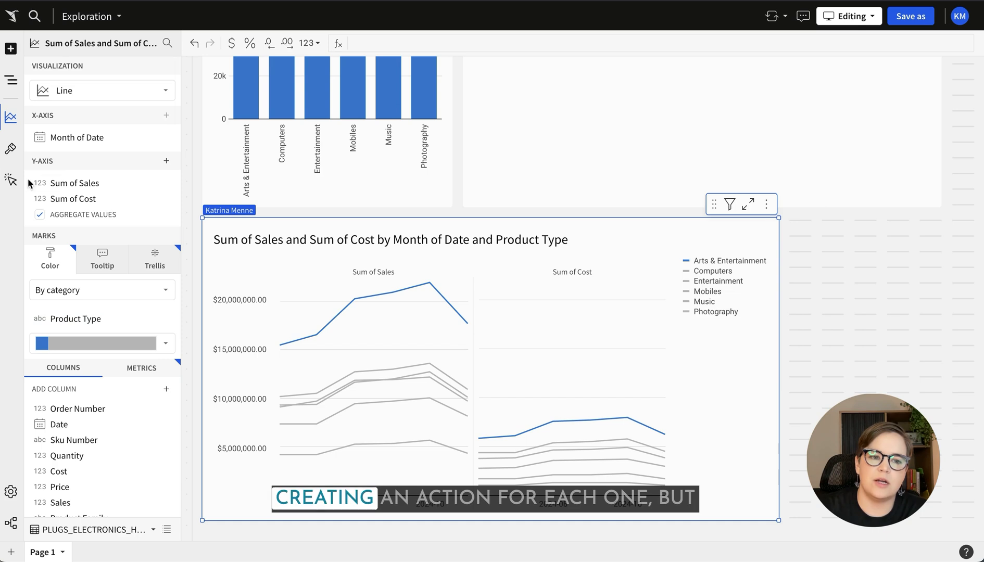
- Add an on-select action to the line chart that sets the Product Type control from the Product Type column
click(12, 180)
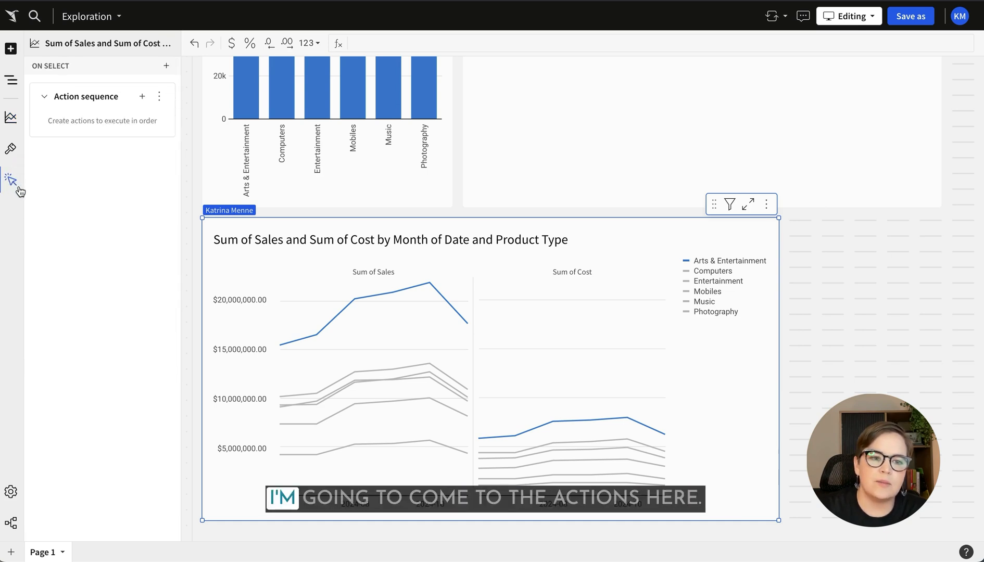
click(142, 97)
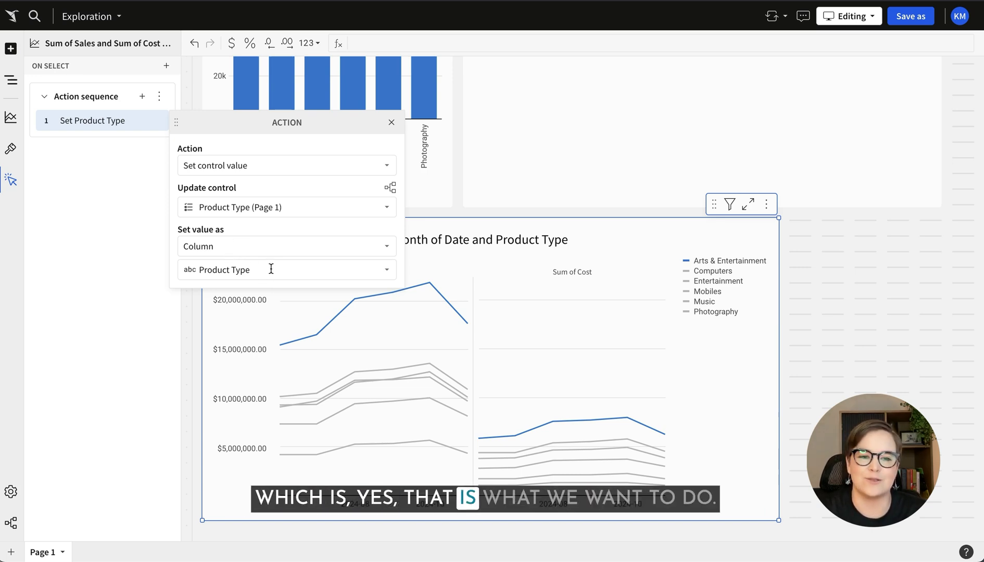
click(715, 367)
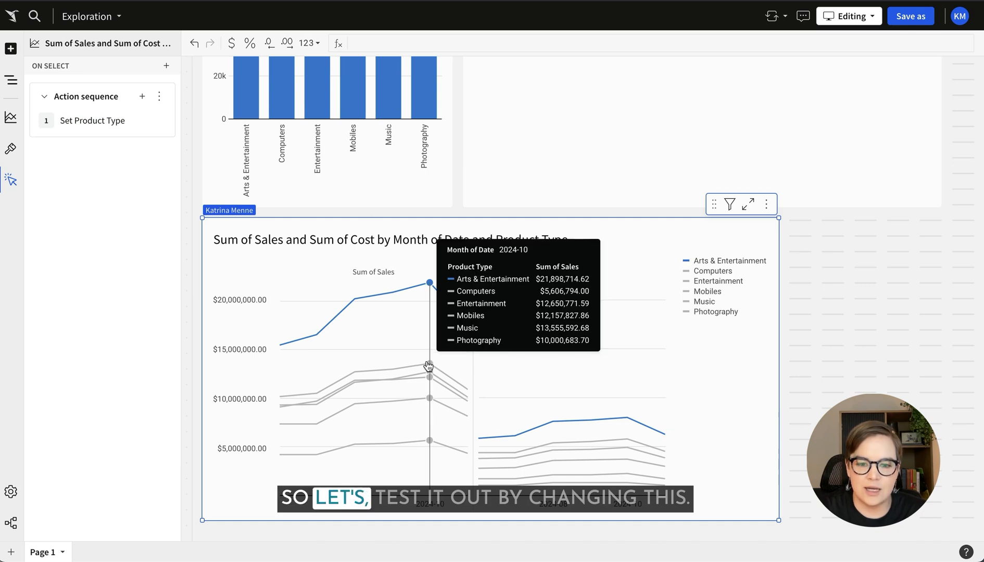
- Test the line chart's action by selecting the Music point for 2024-10, check the Product Type control, and clear the selection
click(430, 365)
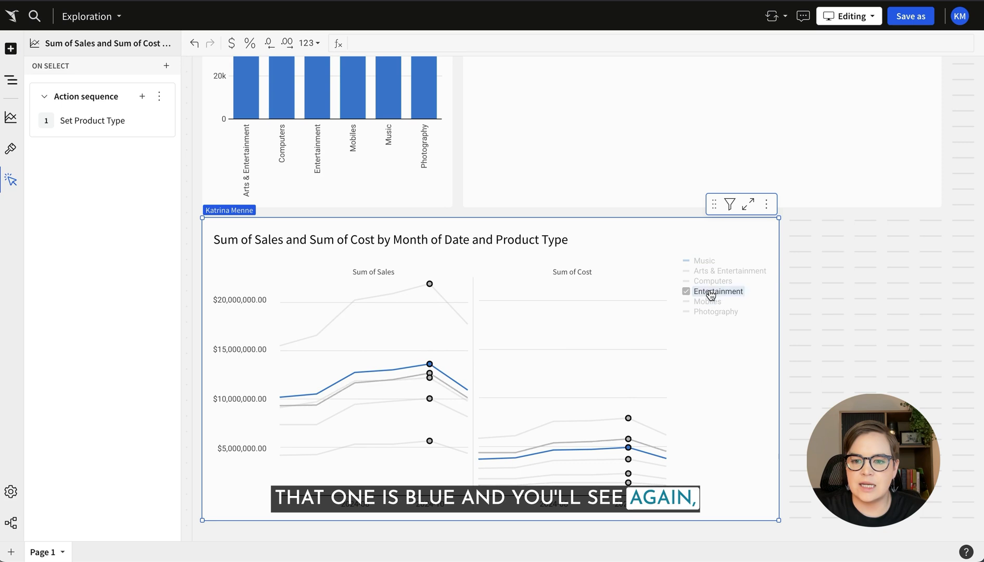
scroll(534, 249, up, 4)
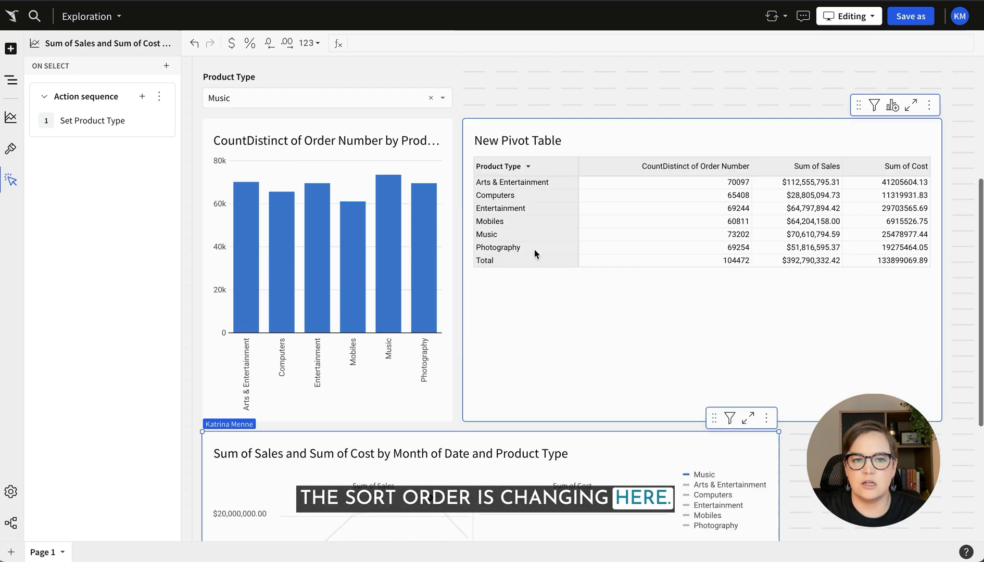
scroll(535, 249, up, 4)
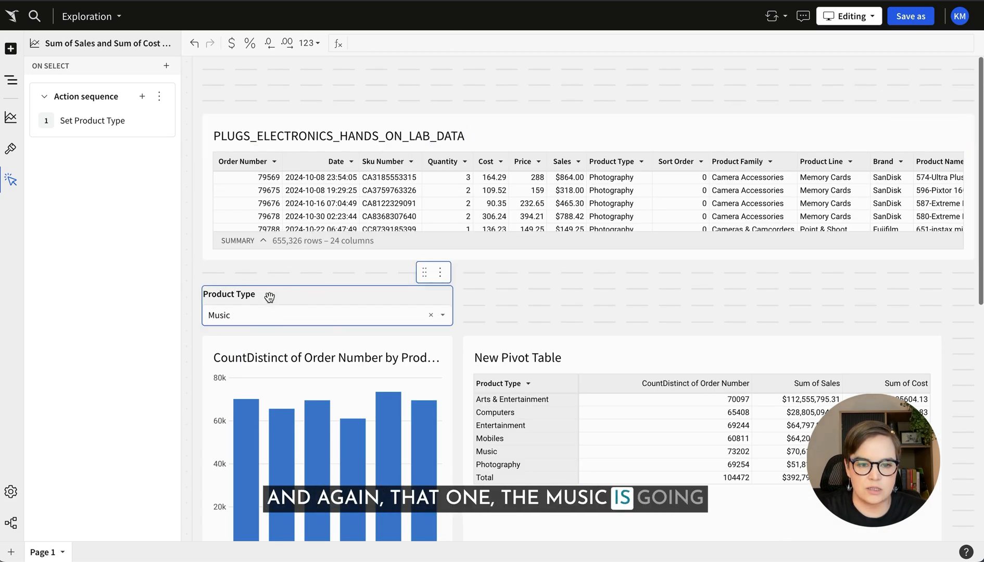
scroll(540, 289, down, 6)
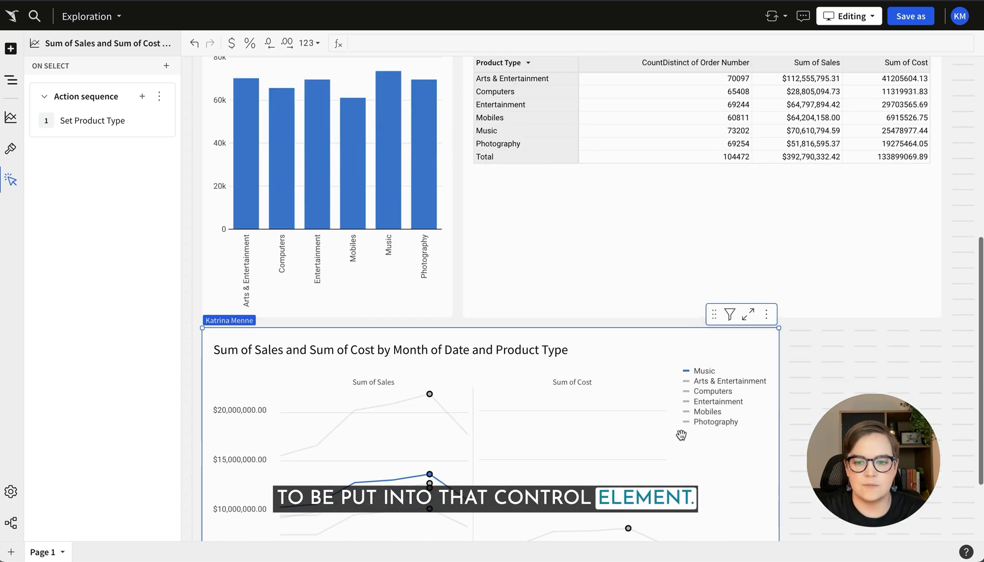
click(710, 453)
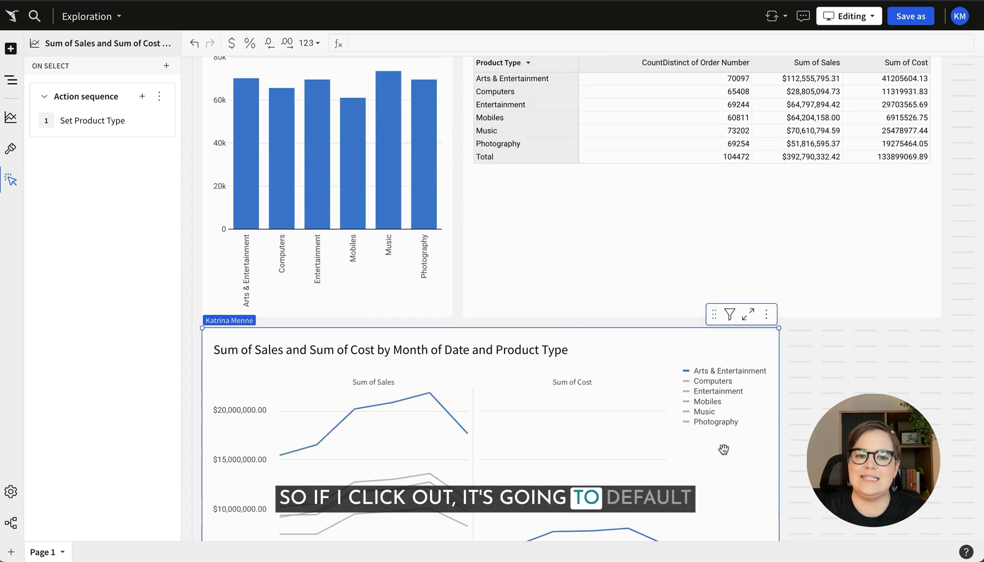
- Add an on-select action to the bar chart that sets the Product Type control from the Product Type column
scroll(724, 449, up, 2)
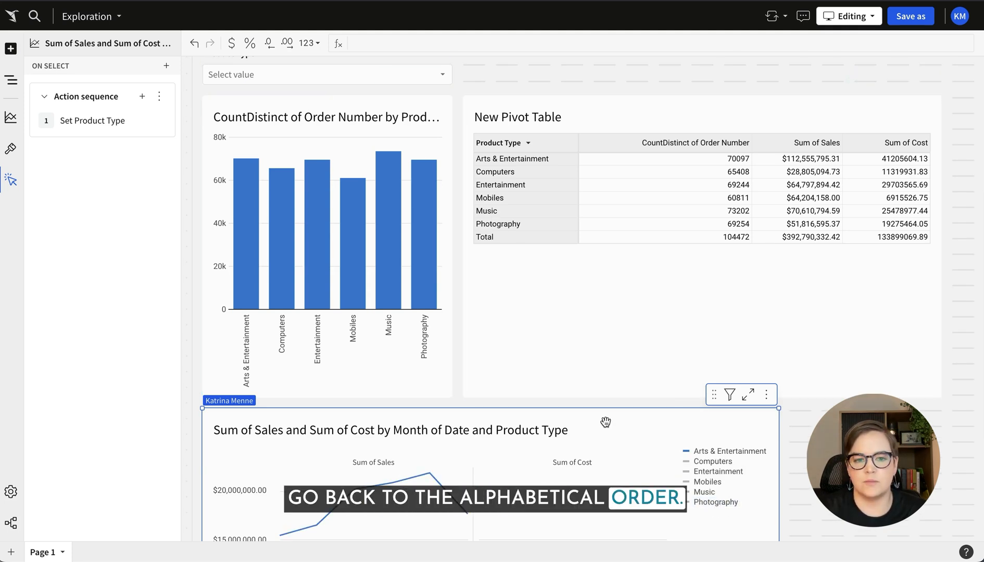
click(353, 381)
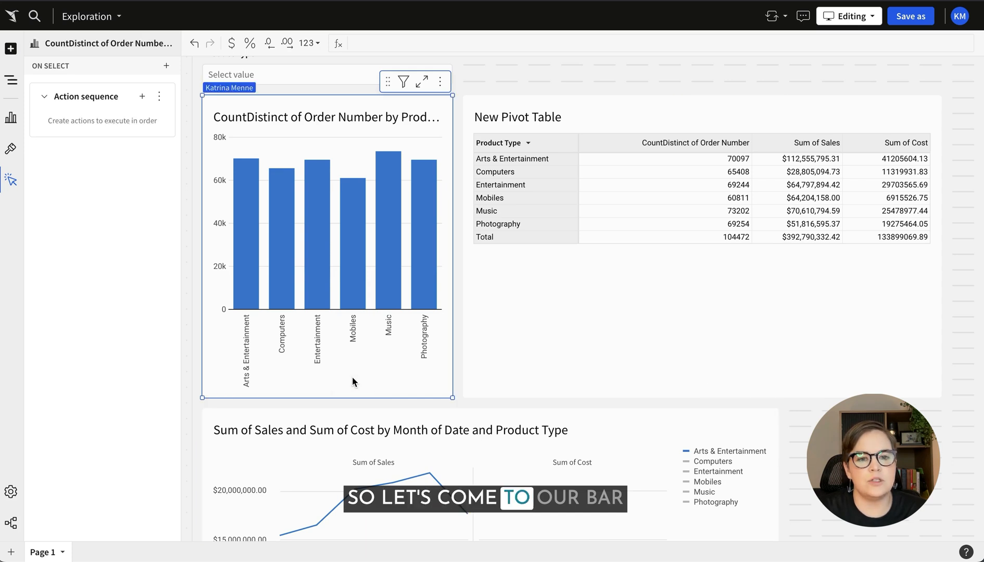
scroll(353, 377, up, 2)
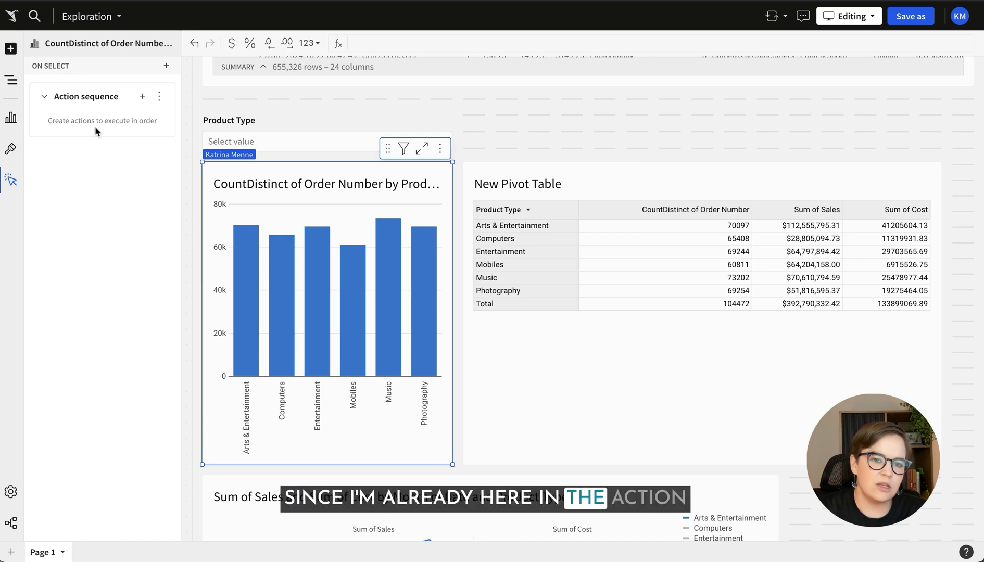
click(142, 96)
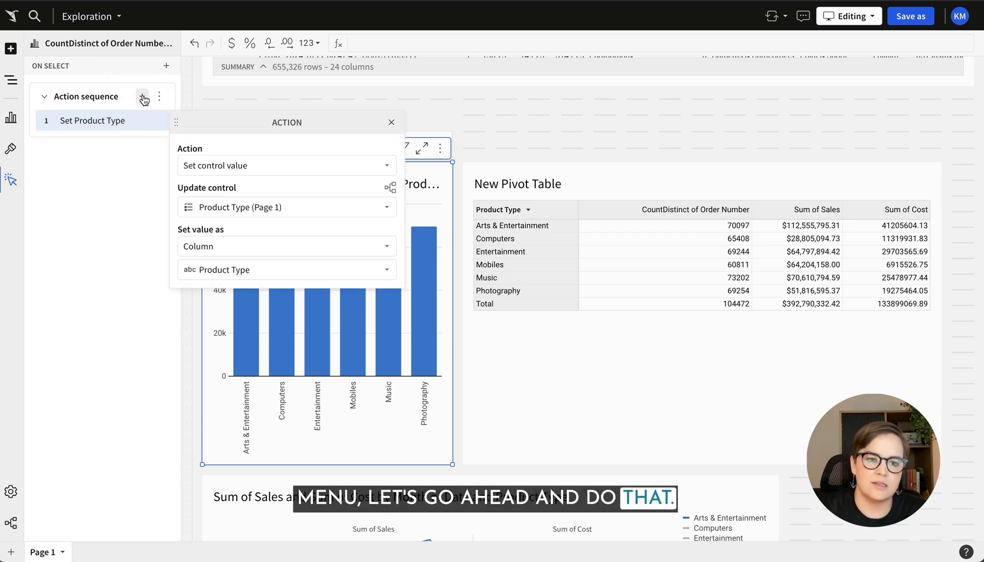
click(103, 253)
- Duplicate the bar chart's Product Type column and use Product Type to color the bars by category
click(21, 117)
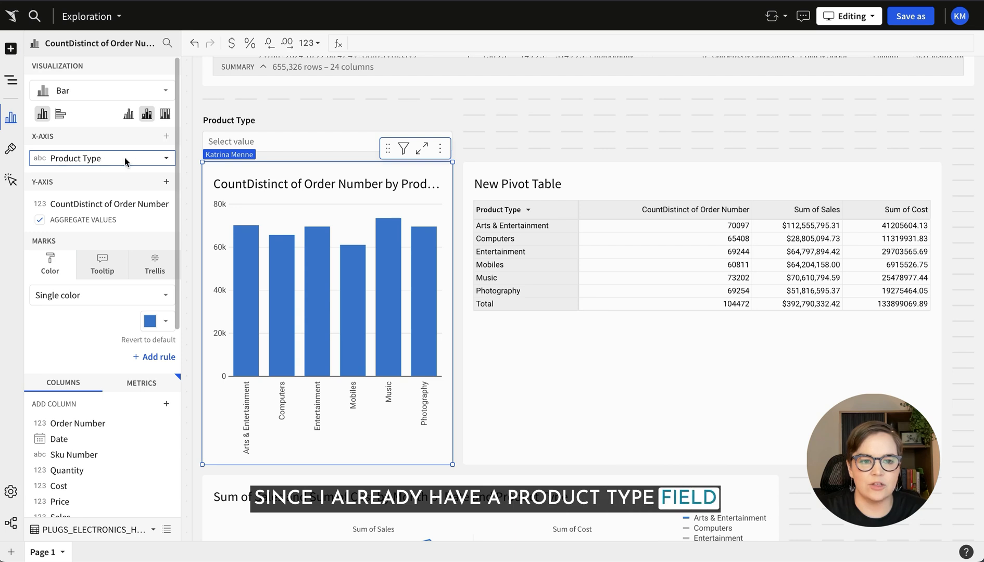
click(169, 162)
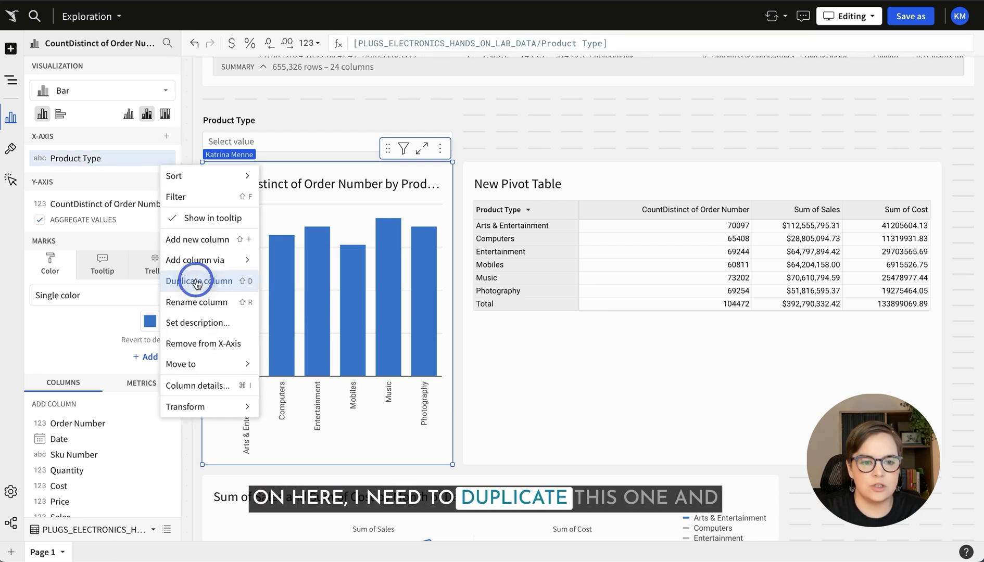
click(197, 279)
drag(86, 221, 58, 325)
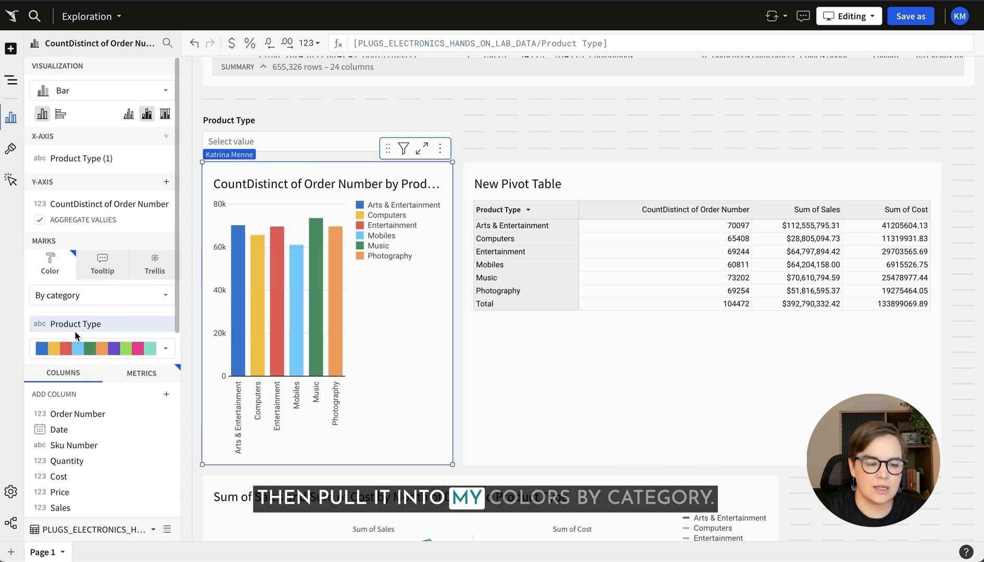
- Copy the full list of custom color hex codes from the line chart
scroll(198, 429, down, 3)
click(250, 430)
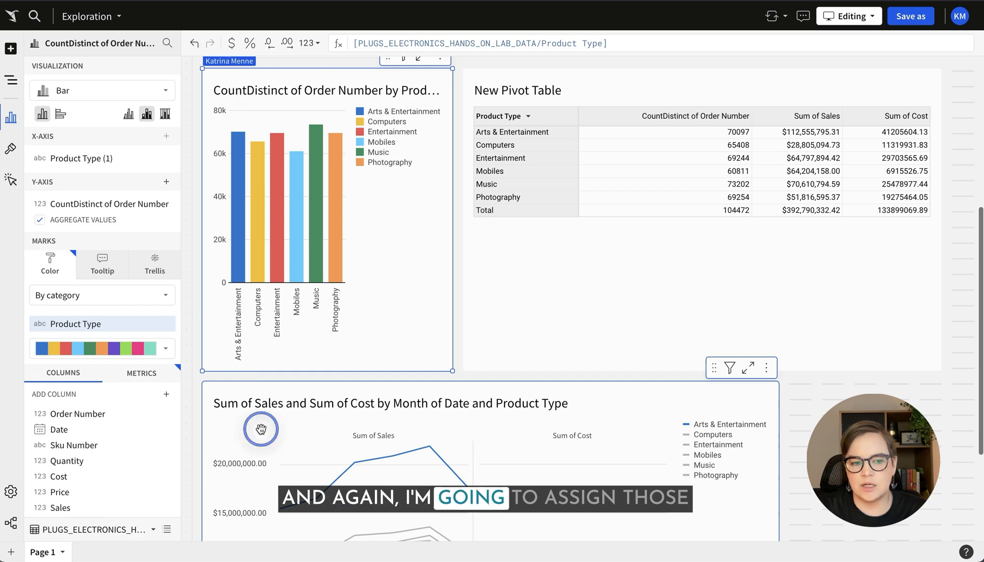
click(114, 344)
click(324, 313)
triple_click(275, 270)
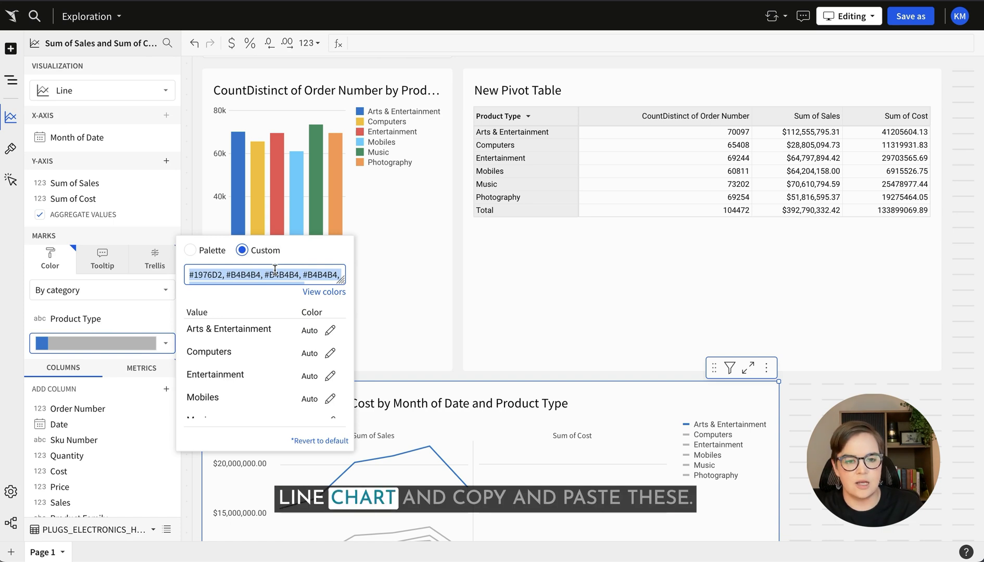
- Apply the copied hex codes as the custom colors for the bar chart's Product Type categories
click(397, 303)
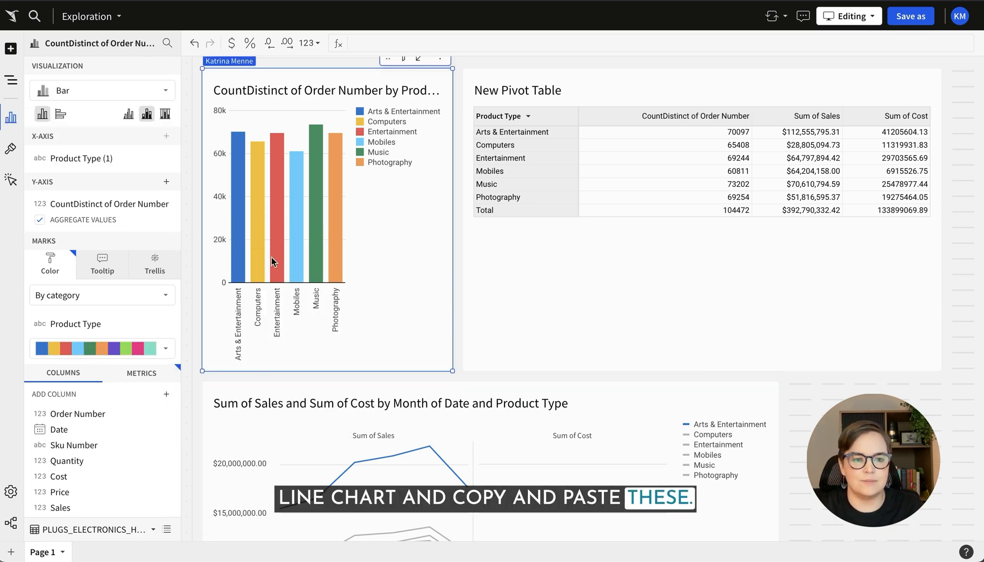
click(167, 353)
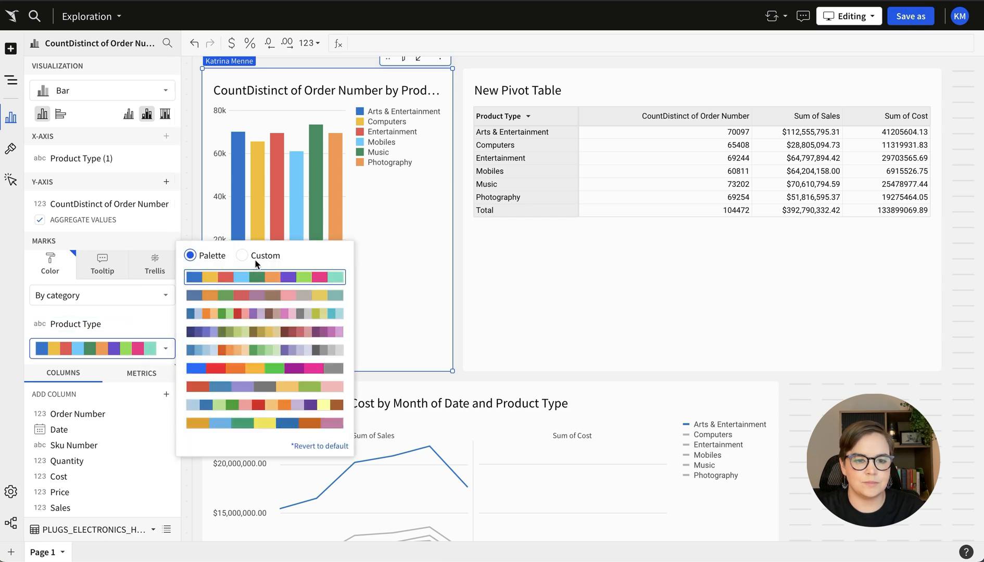
click(243, 256)
click(314, 317)
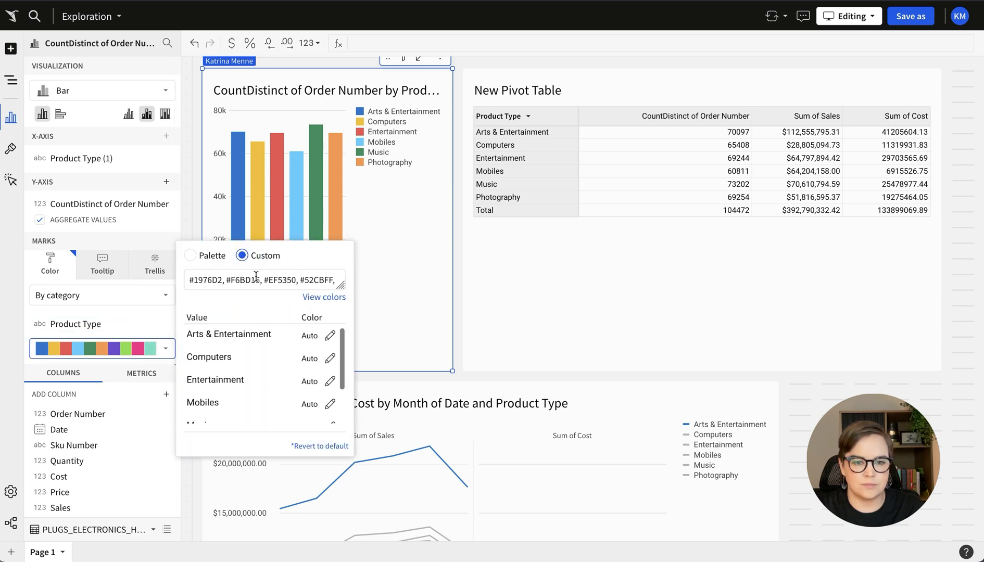
key(ctrl+v)
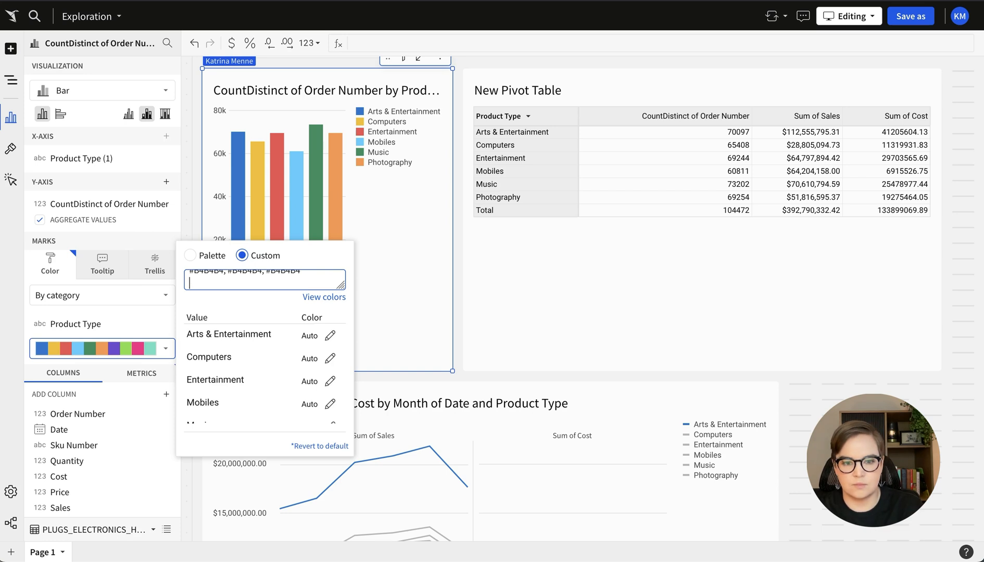
click(245, 302)
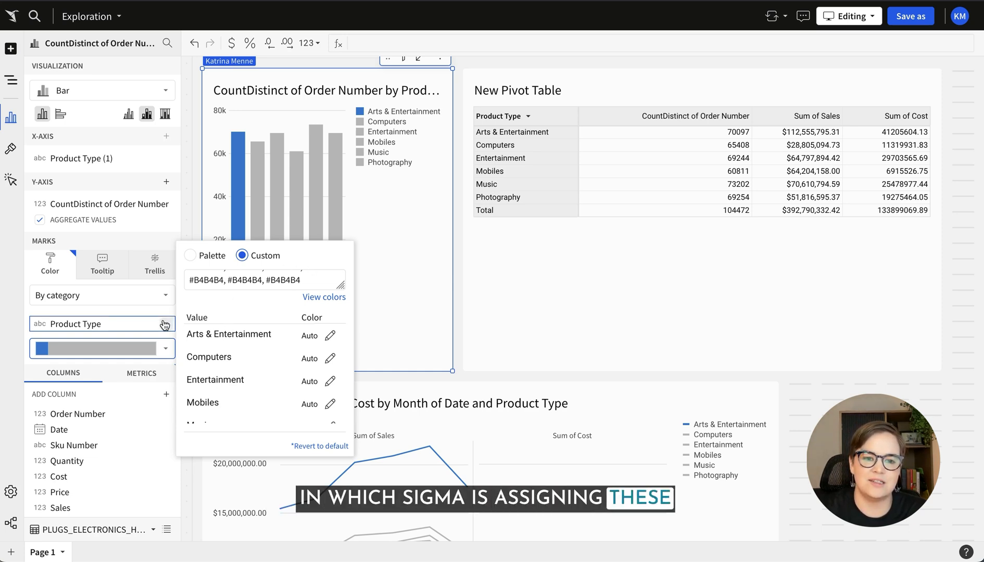
click(419, 308)
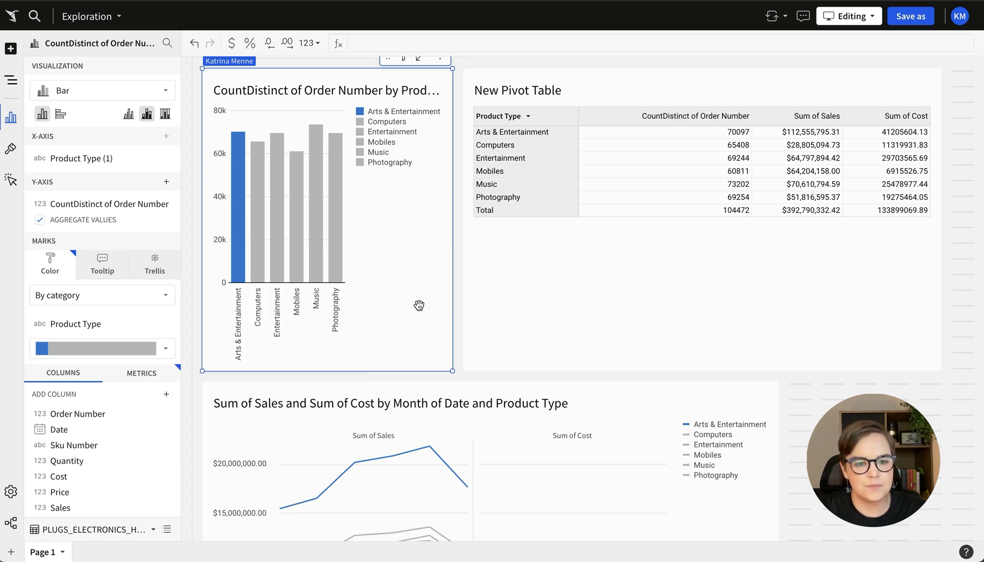
- Test the bar chart's action by selecting the Mobiles bar, check the coloring in both charts, and clear the selection
click(298, 207)
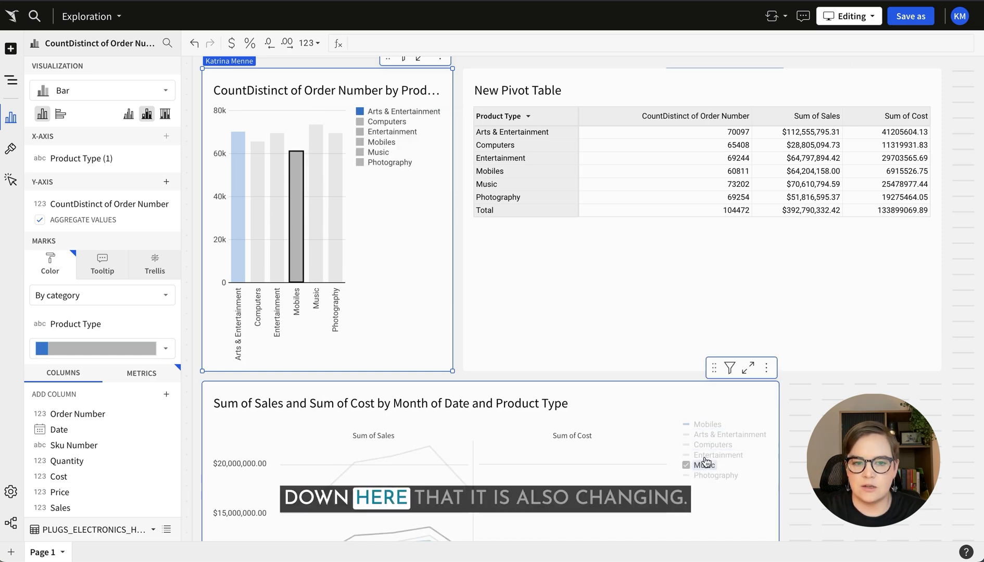
click(419, 281)
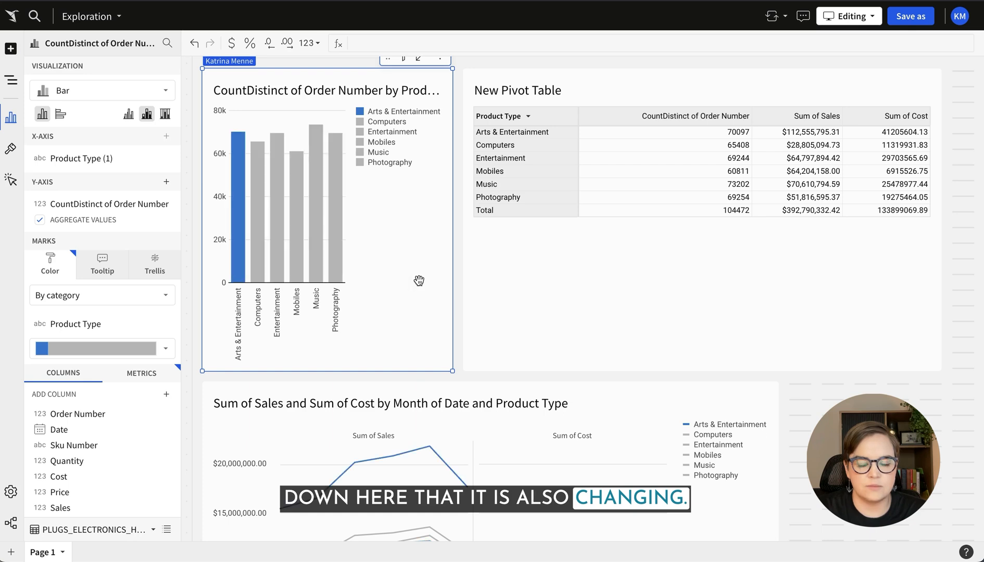
mouse_move(291, 248)
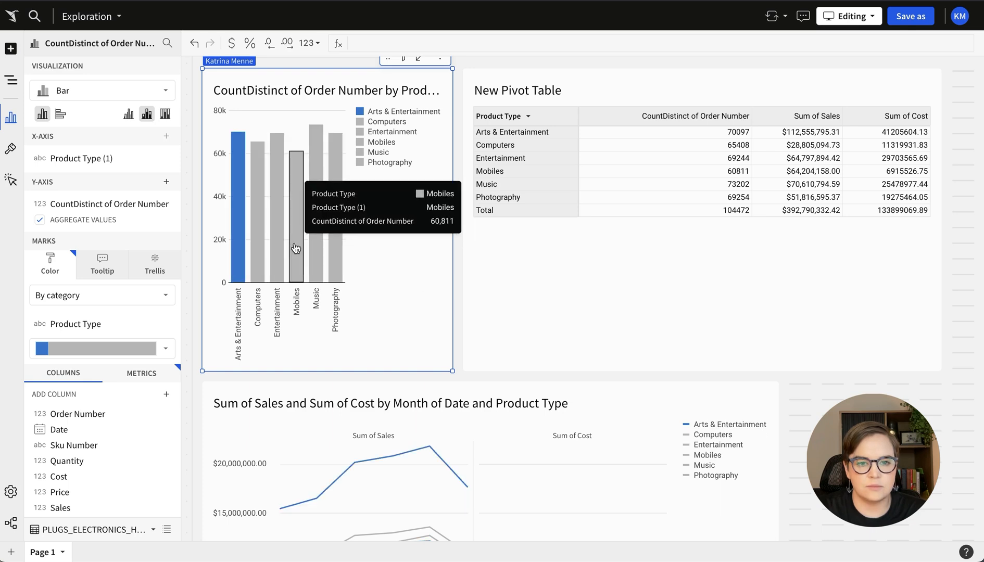
click(295, 249)
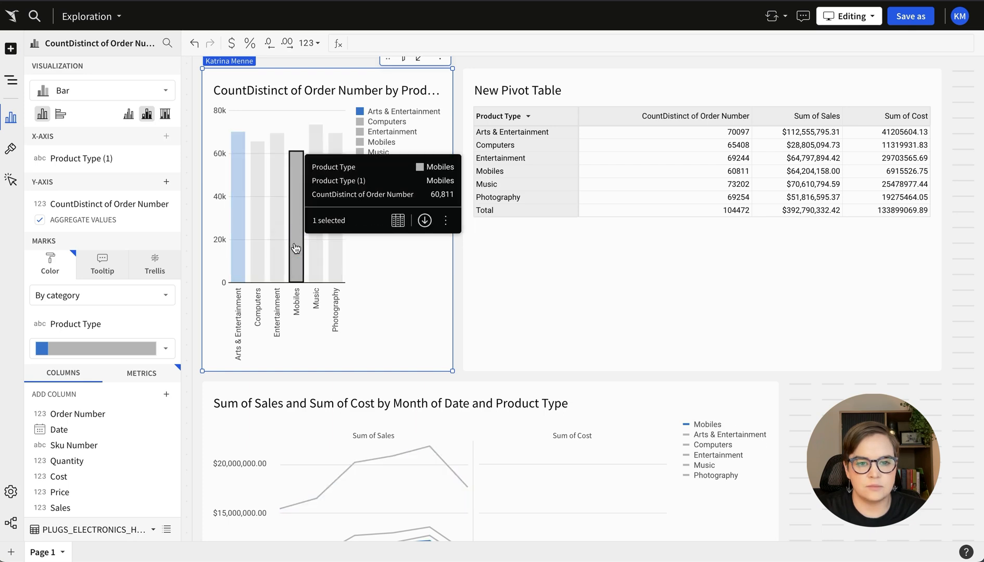
click(296, 249)
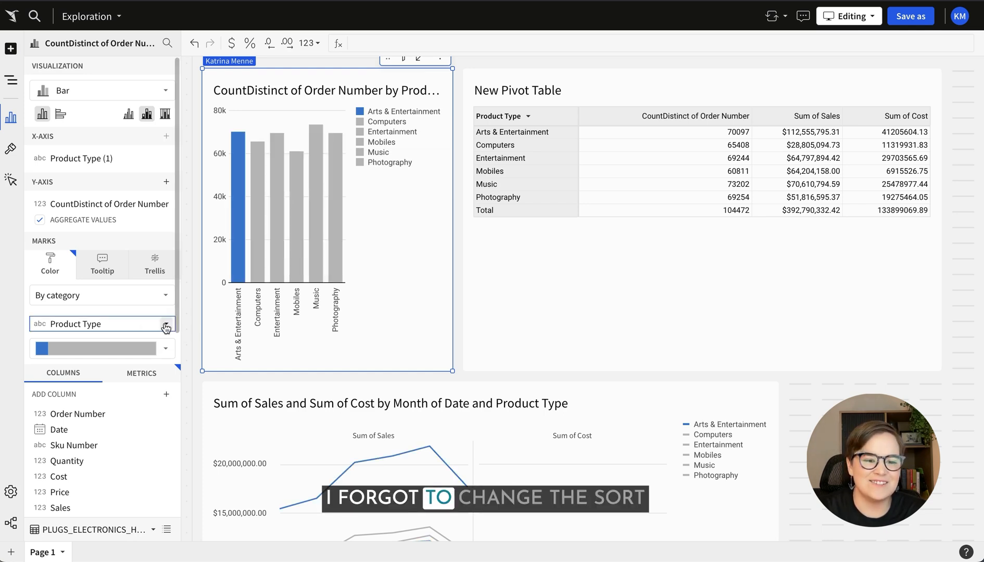
- Give the bar chart's Product Type color column a custom sort by Sort Order, descending, with Sum aggregation
click(165, 327)
mouse_move(222, 83)
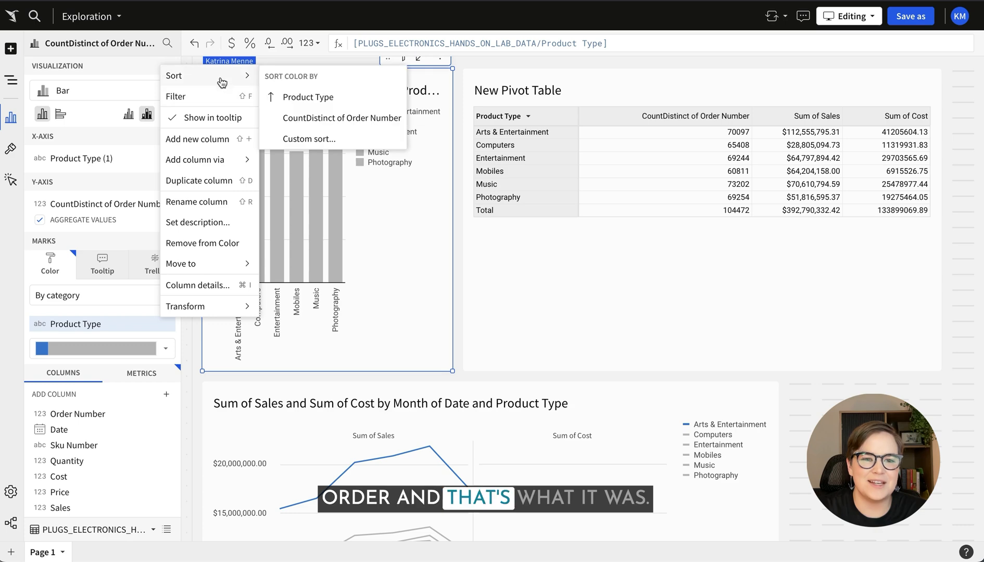
click(311, 139)
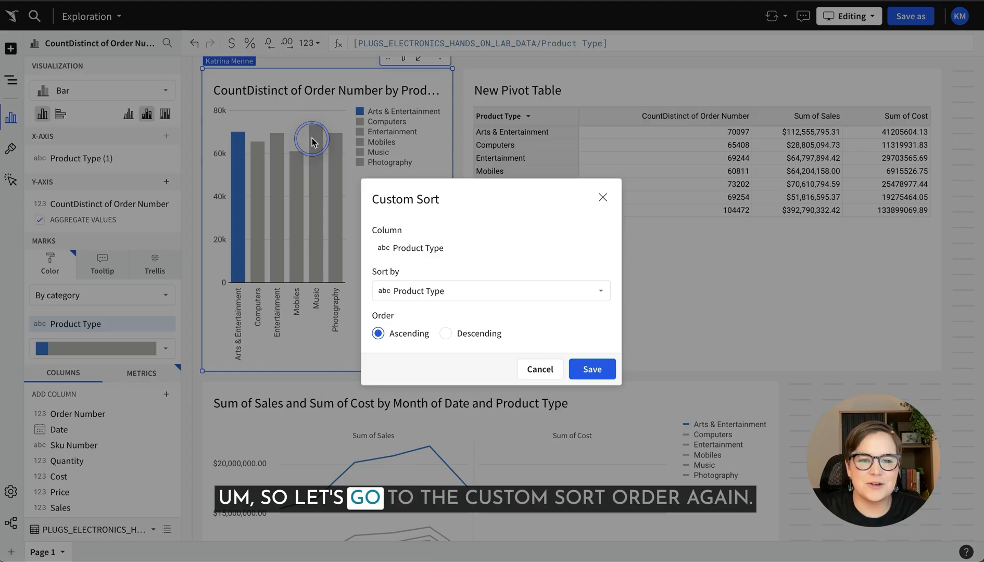
click(433, 293)
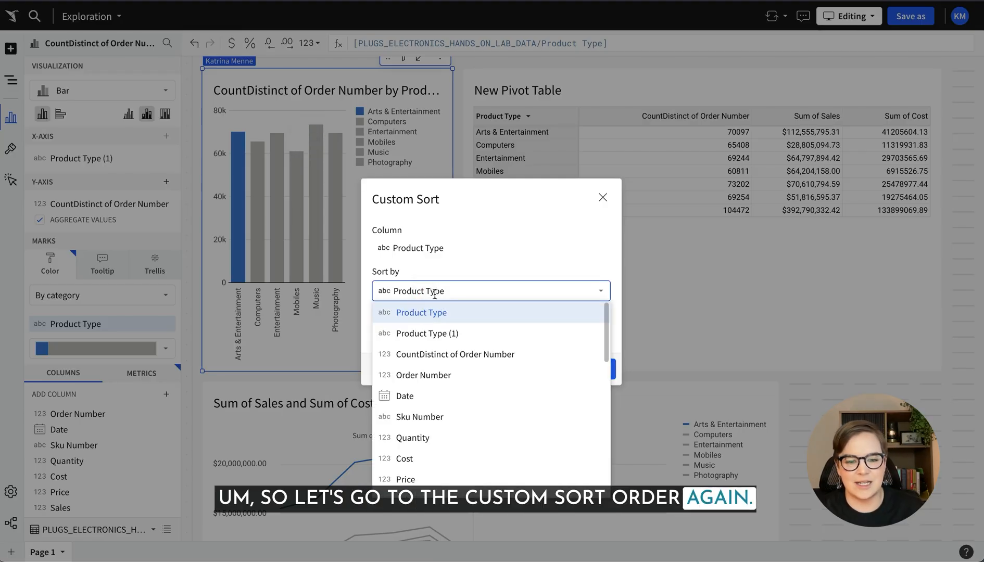
text(sort)
click(443, 314)
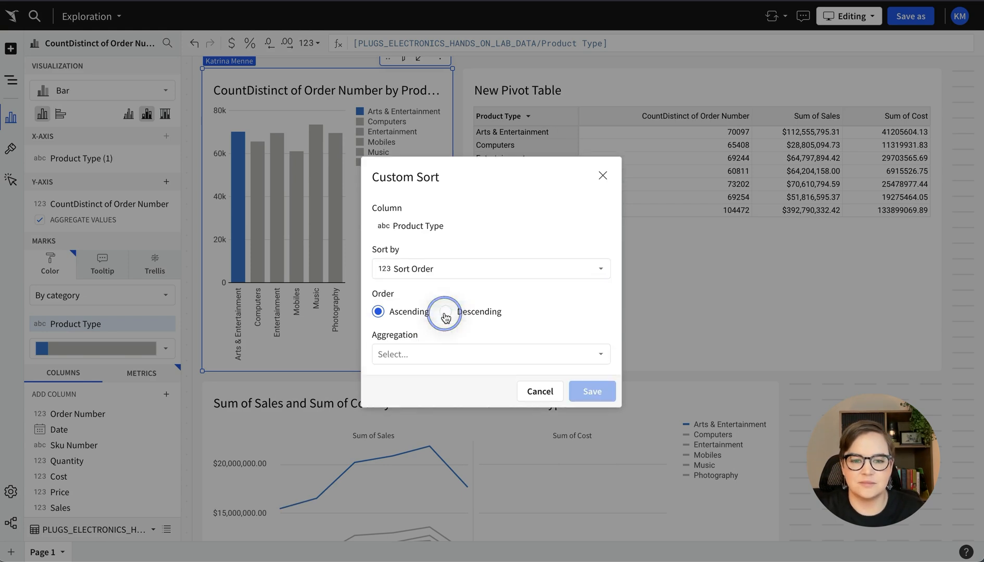
click(437, 354)
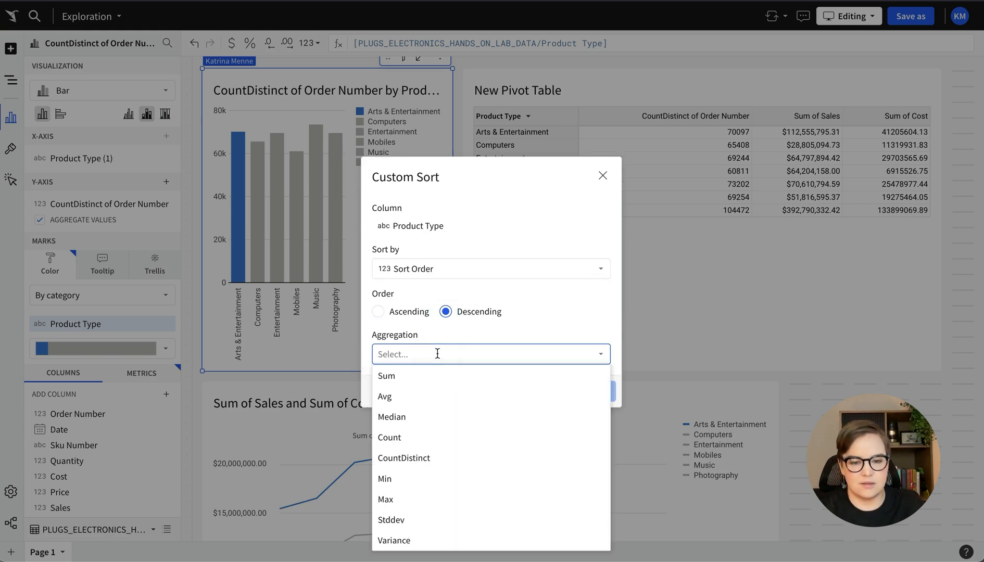
click(440, 375)
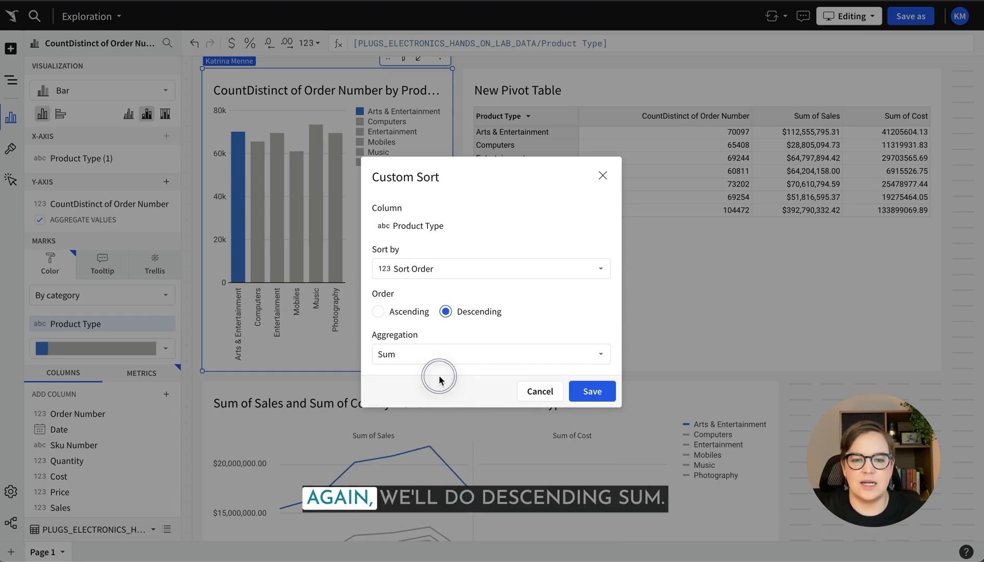
click(589, 391)
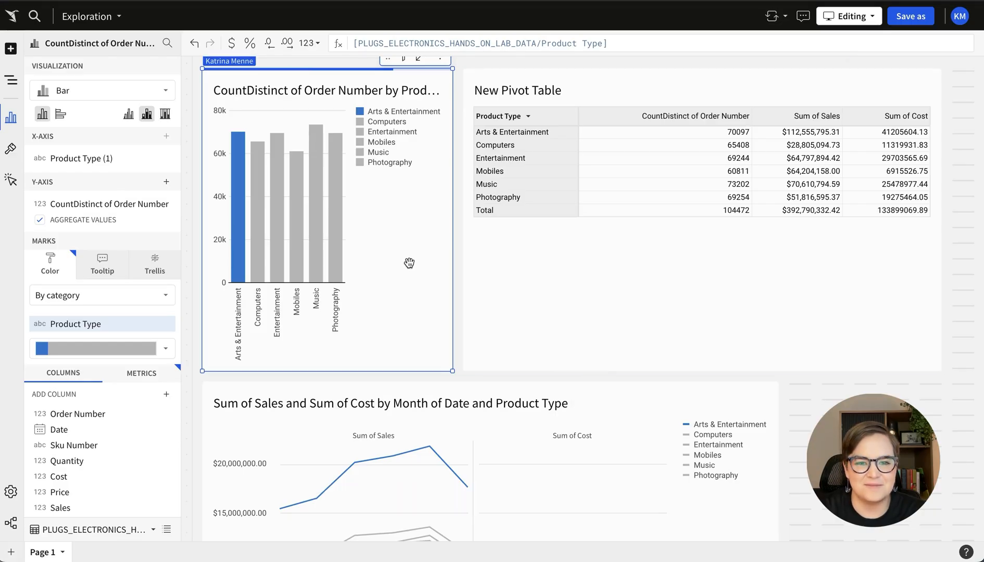
- Test the highlighting by selecting the Mobiles bar and the Music bar in turn, and clear the selection
click(297, 243)
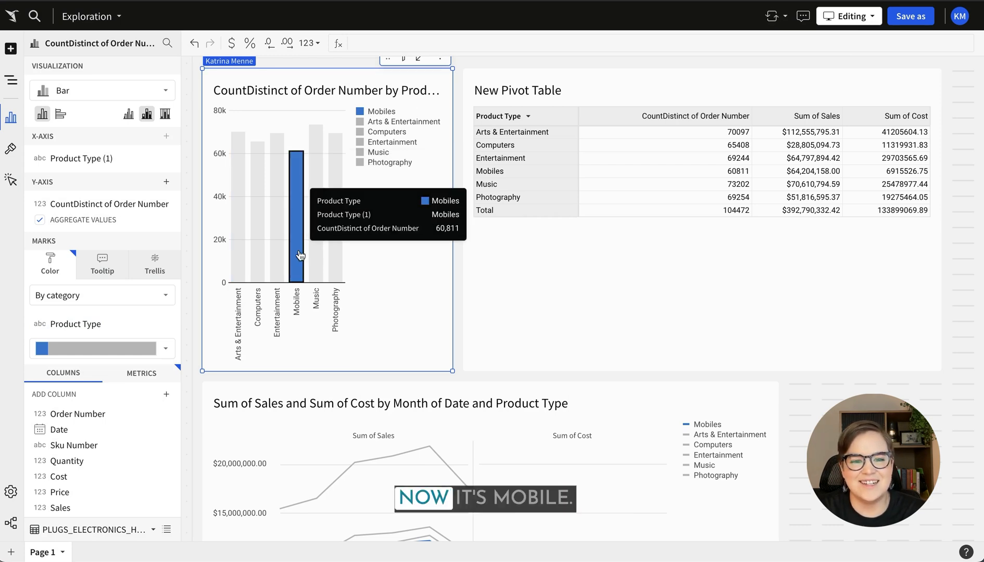
click(317, 254)
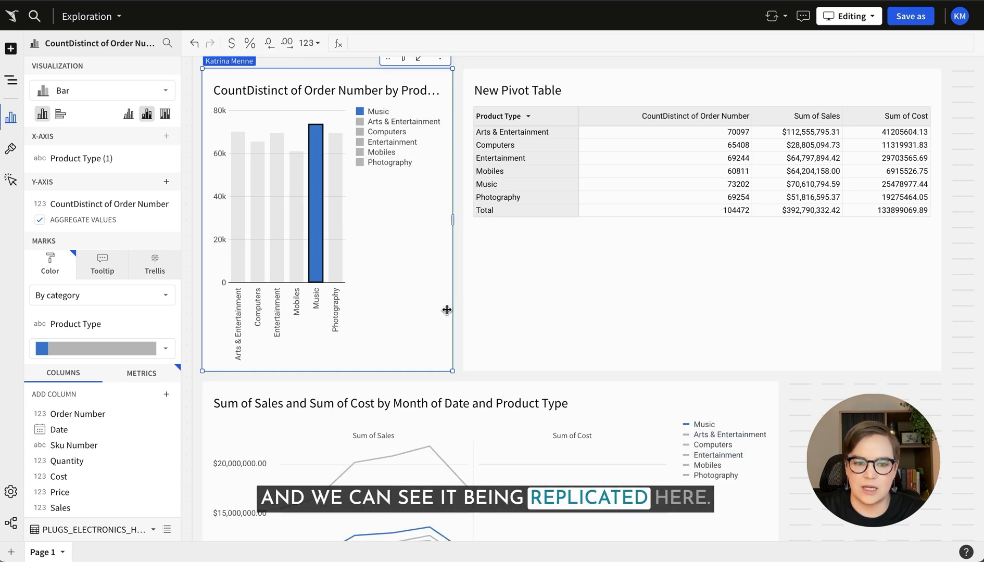
click(412, 301)
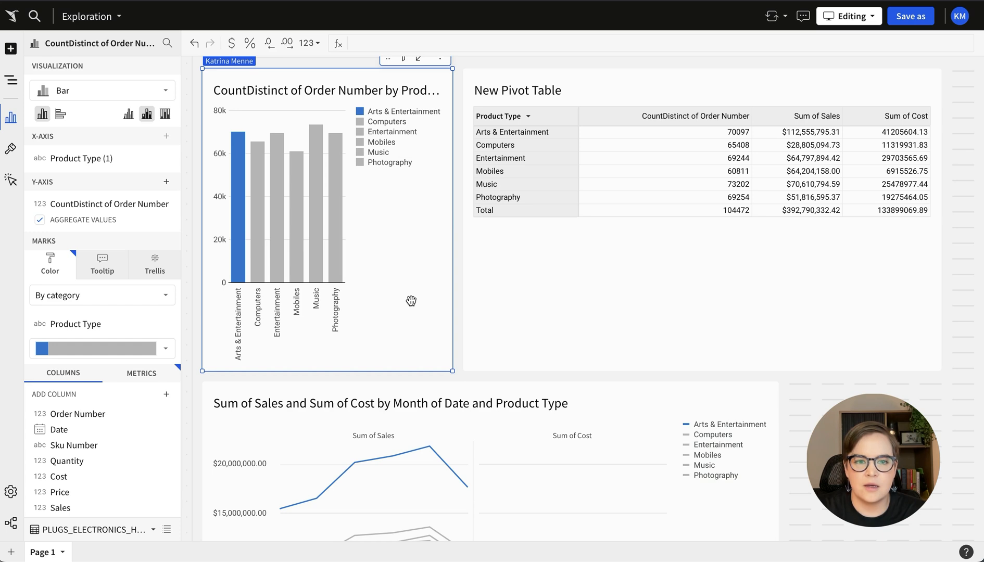
- Add a conditional formatting rule to the pivot table and apply it to all columns
scroll(411, 299, up, 3)
click(601, 155)
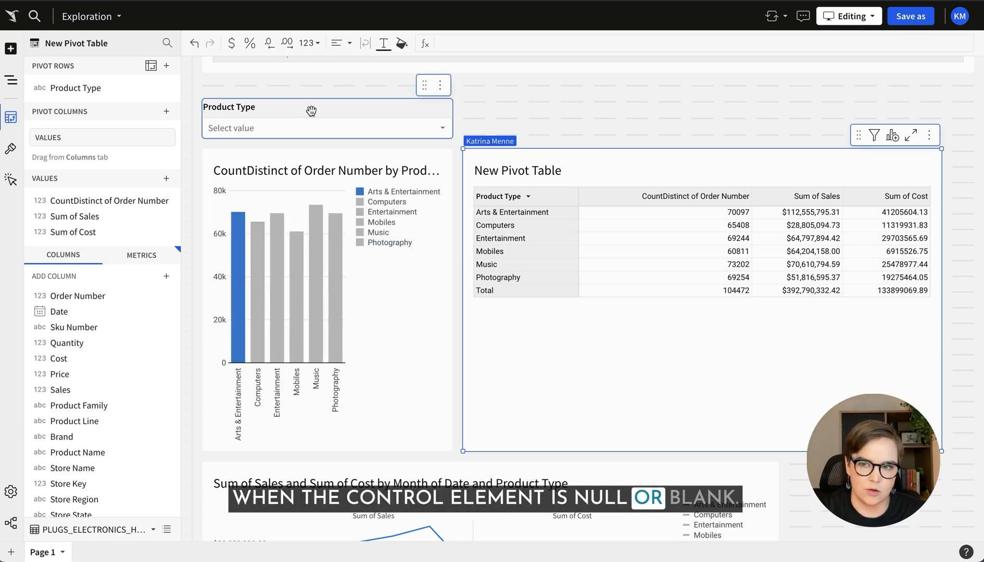
mouse_move(234, 307)
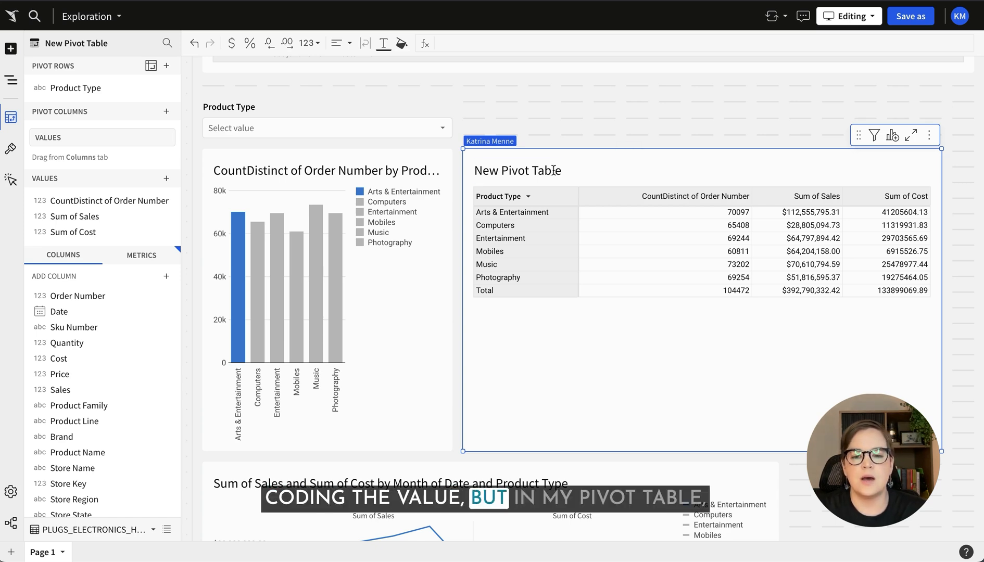
click(11, 180)
click(11, 150)
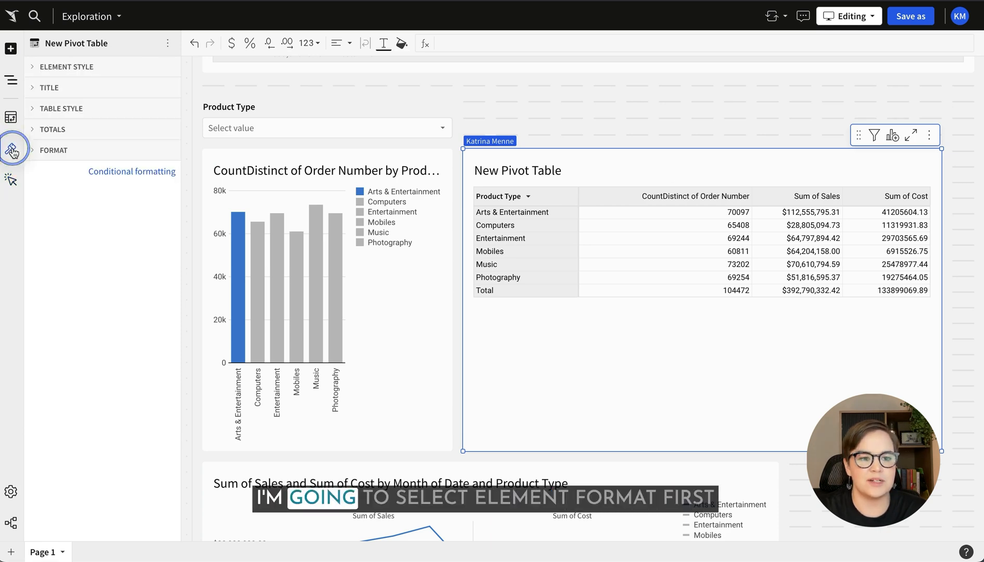
click(129, 176)
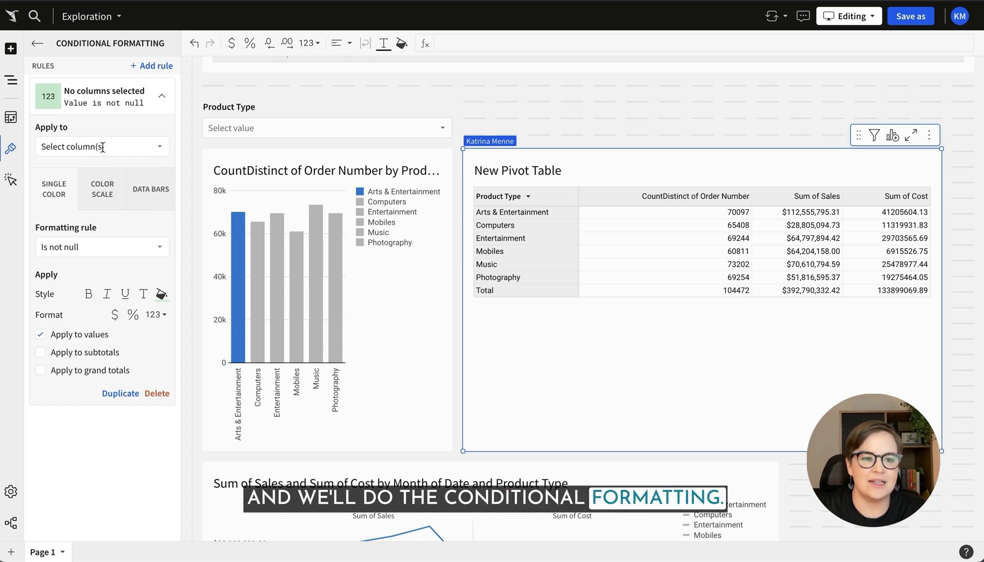
click(107, 147)
click(103, 167)
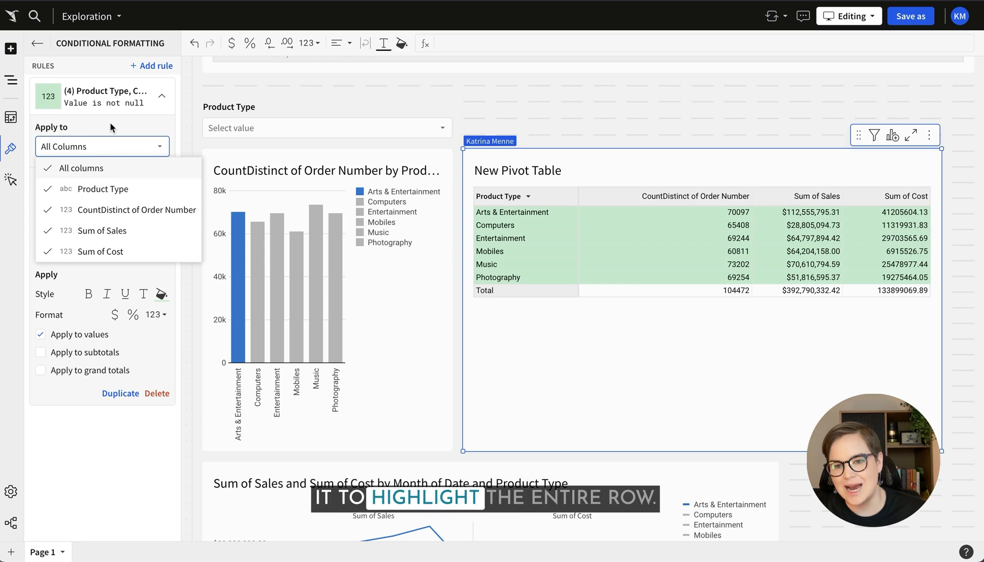
click(128, 125)
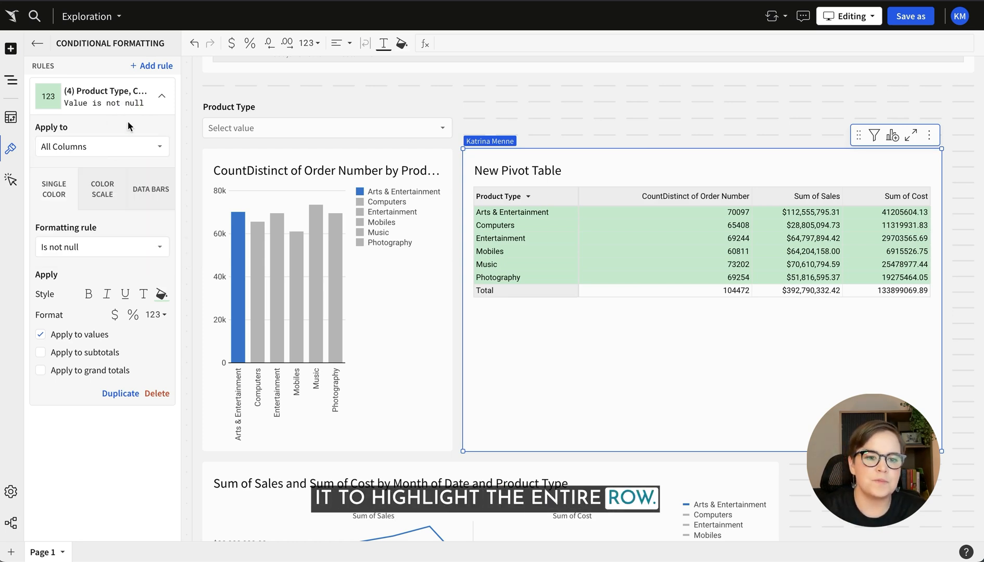
- Change the formatting rule to a custom formula and begin it with If(IsNull([Product-Type-CE],"Arts & Entertainment"
click(108, 248)
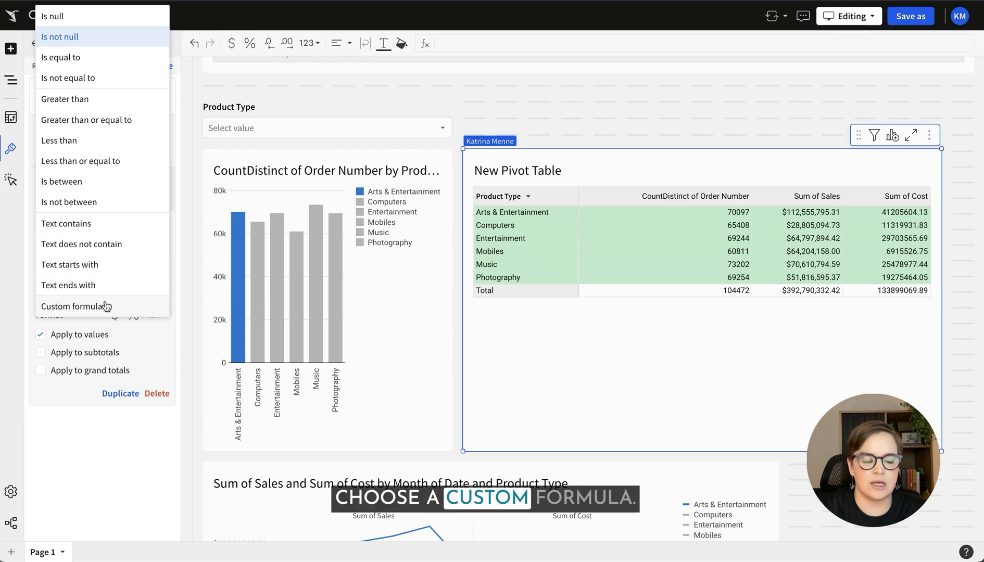
click(106, 306)
click(144, 280)
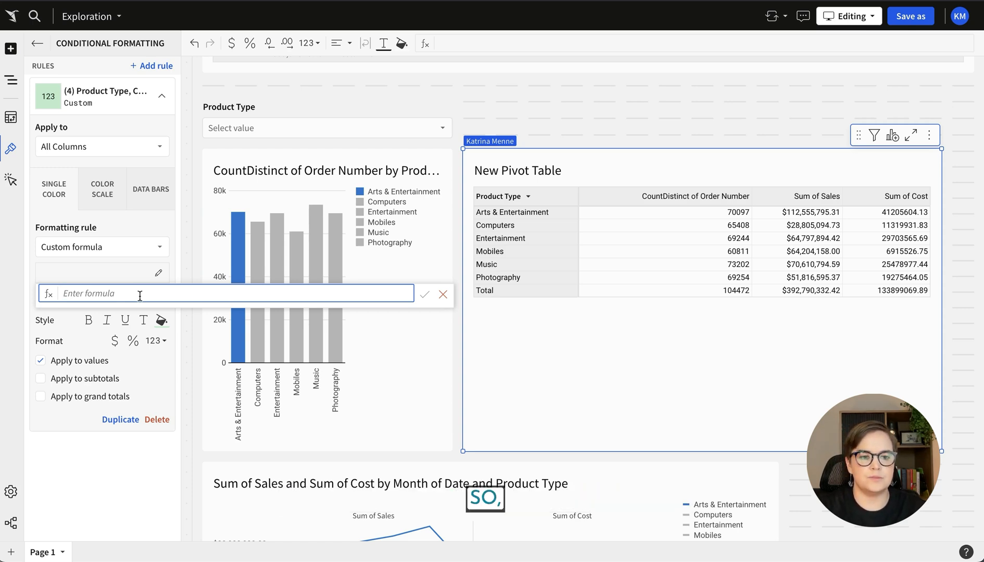
text(If(isn)
key(Tab)
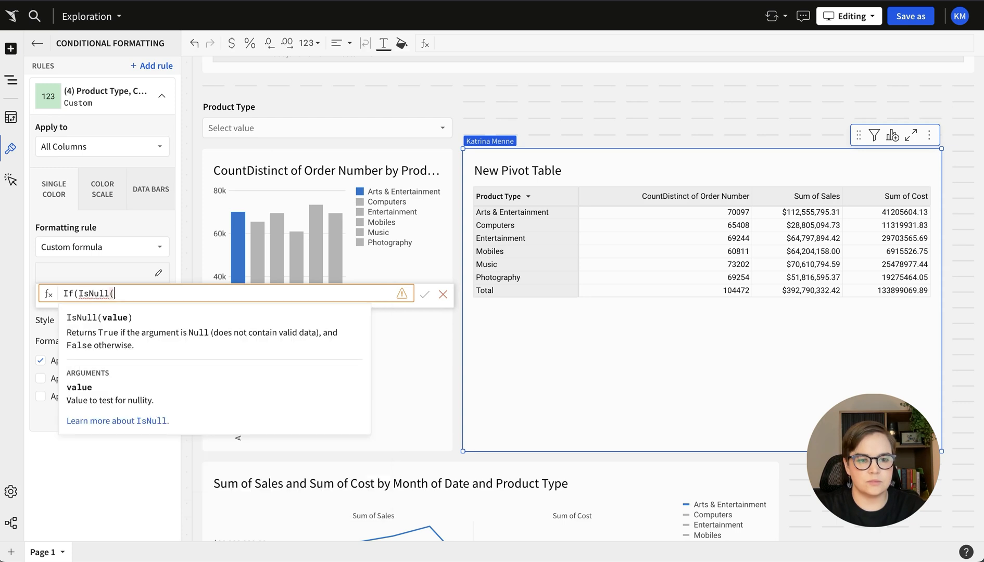
text(Prod)
key(Down)
key(Down)
key(Down)
key(Down)
key(Tab)
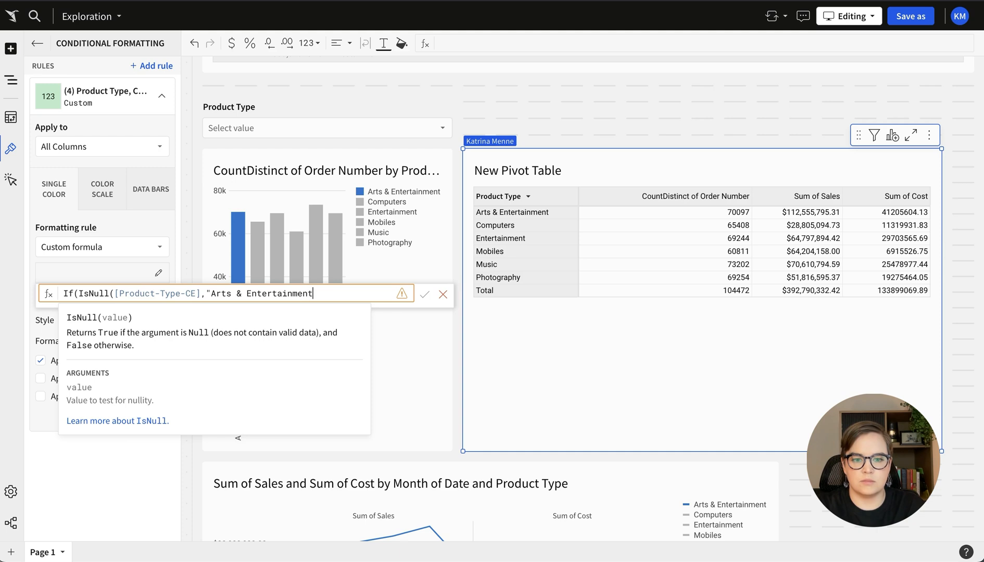
- Continue the custom formula with the [Product-Type-CE] control as the fallback result, and compare the whole expression to [Product Type]
text(produ)
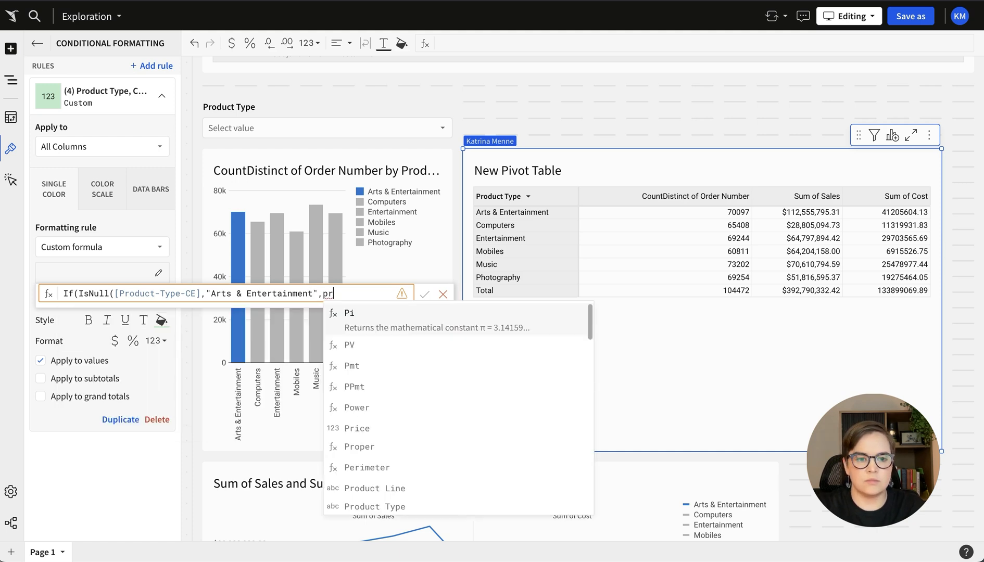
key(Down)
key(Down)
key(Down)
key(Down)
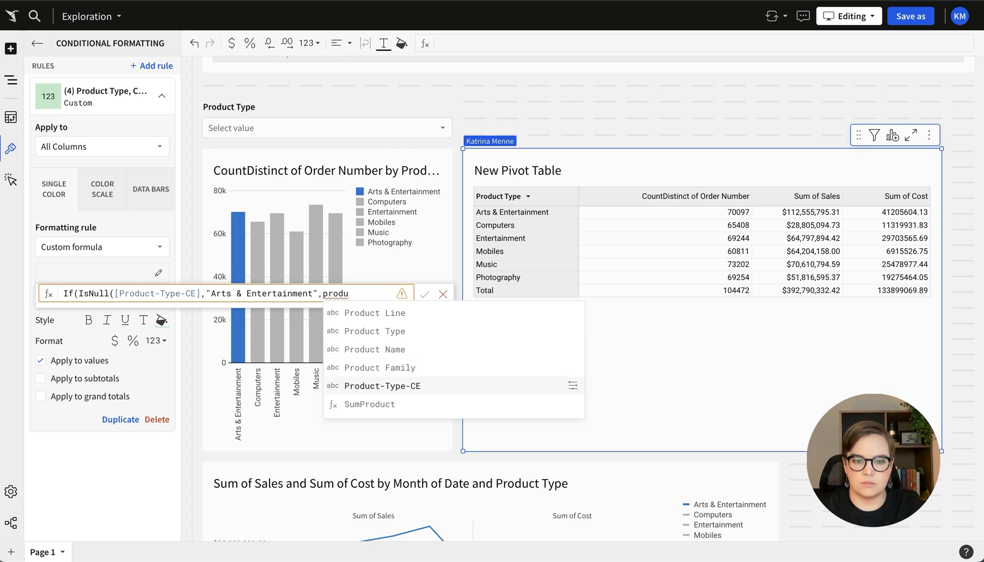
key(Return)
text()=)
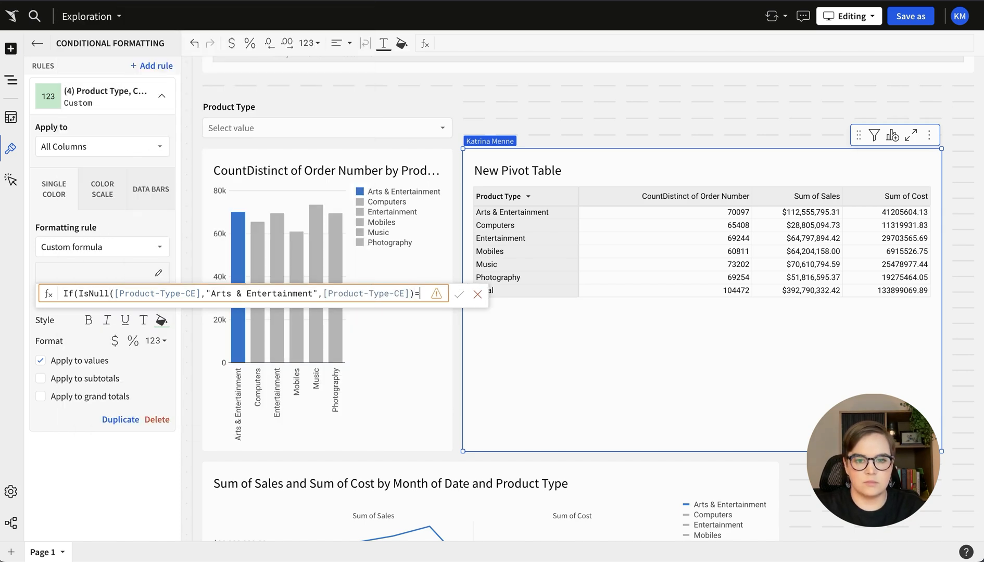
text(prod)
key(Down)
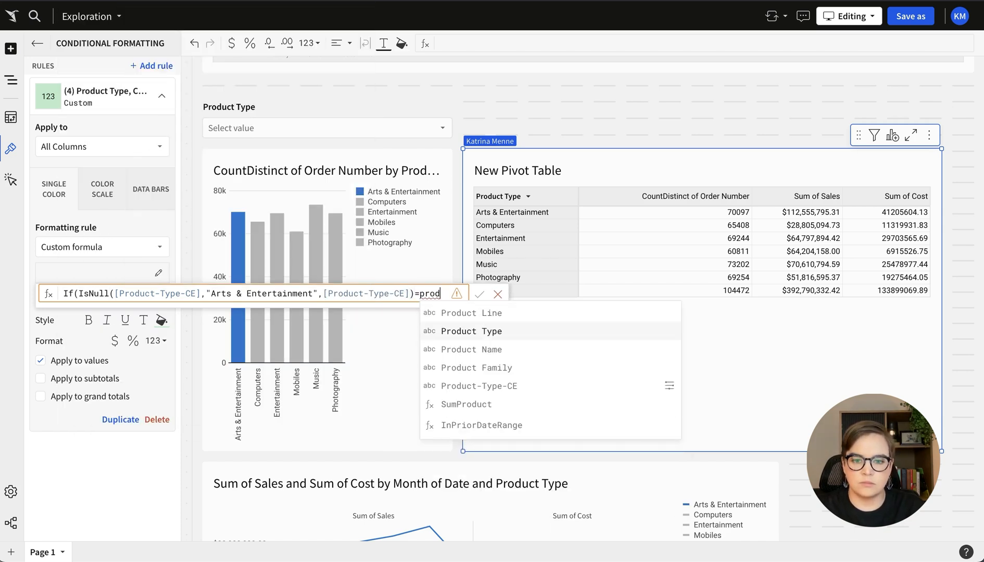
key(Return)
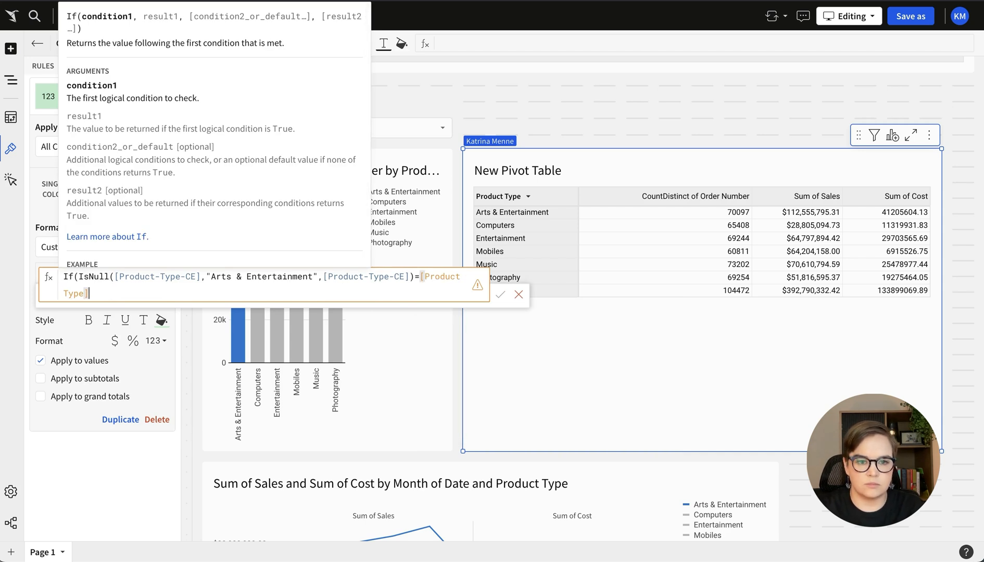
- Add the missing closing parenthesis after IsNull([Product-Type-CE] and apply the custom formula to the formatting rule
click(201, 275)
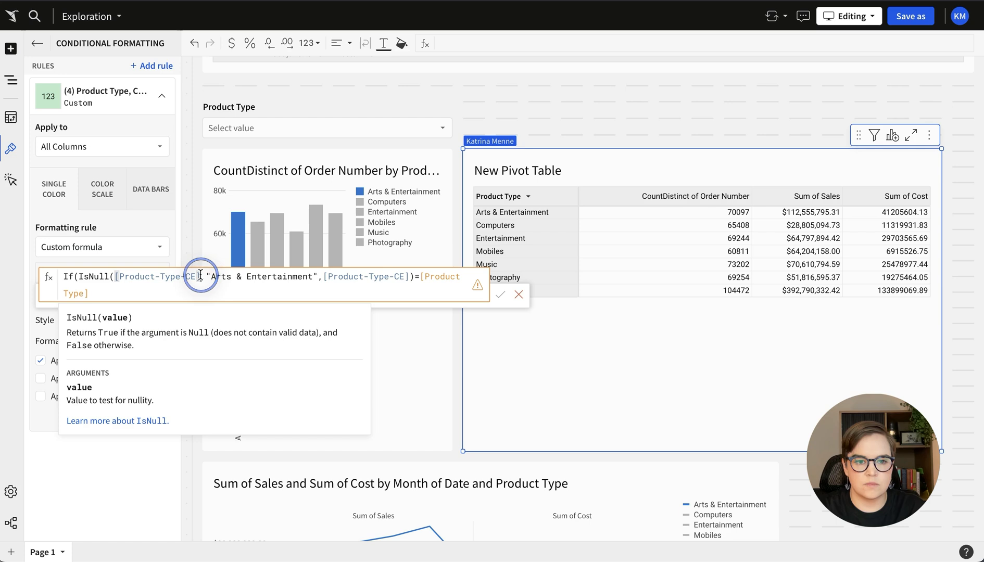
text())
click(198, 288)
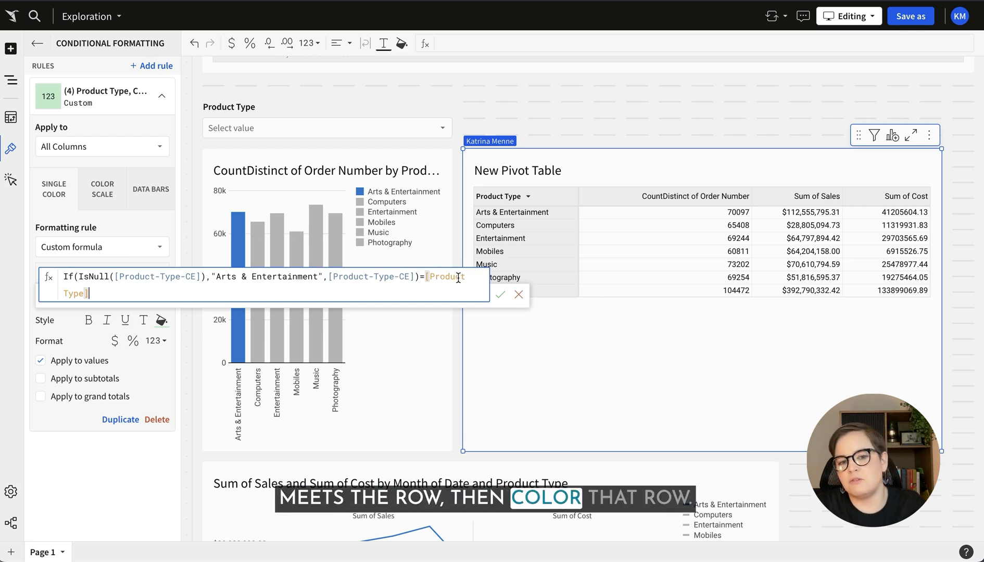
click(499, 297)
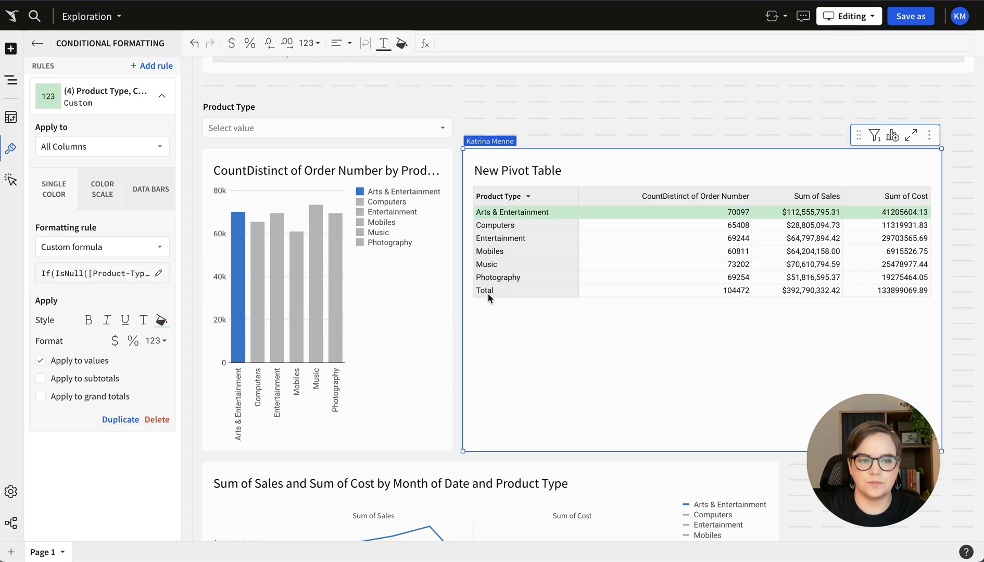
- Set the rule's fill color to the recently used blue 4E79A7 and try to sample the bar chart's blue instead
click(161, 320)
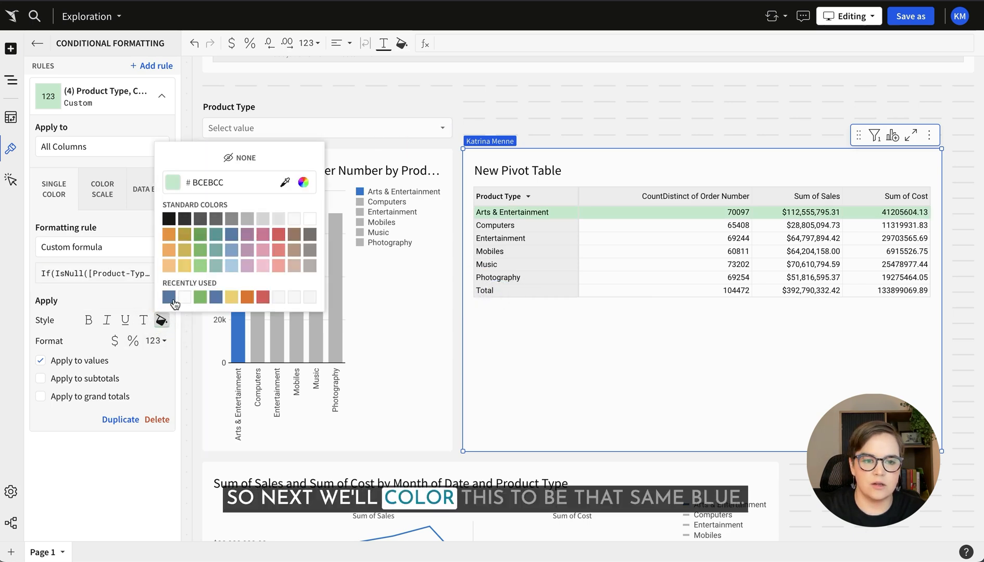
click(169, 298)
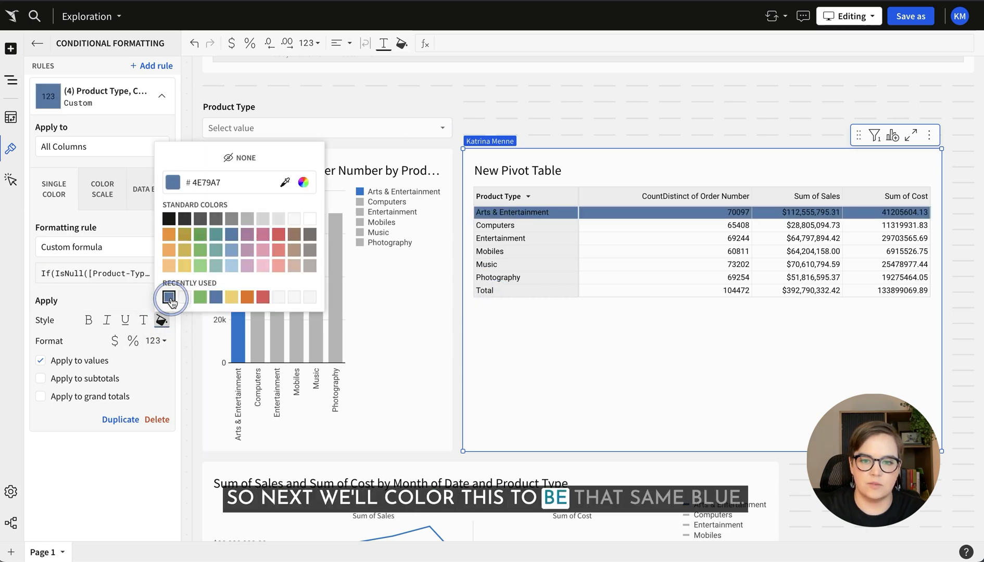
click(287, 184)
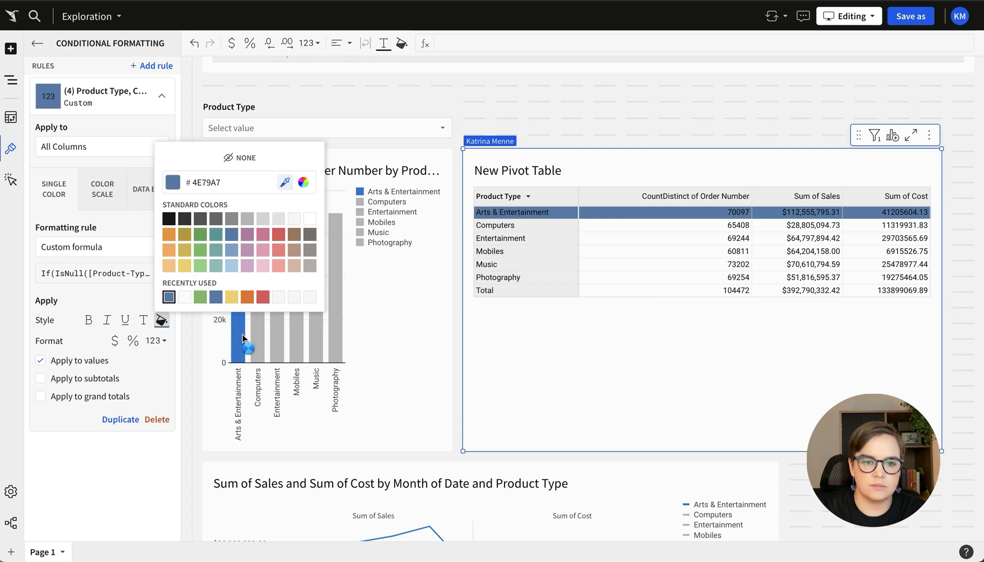
click(242, 338)
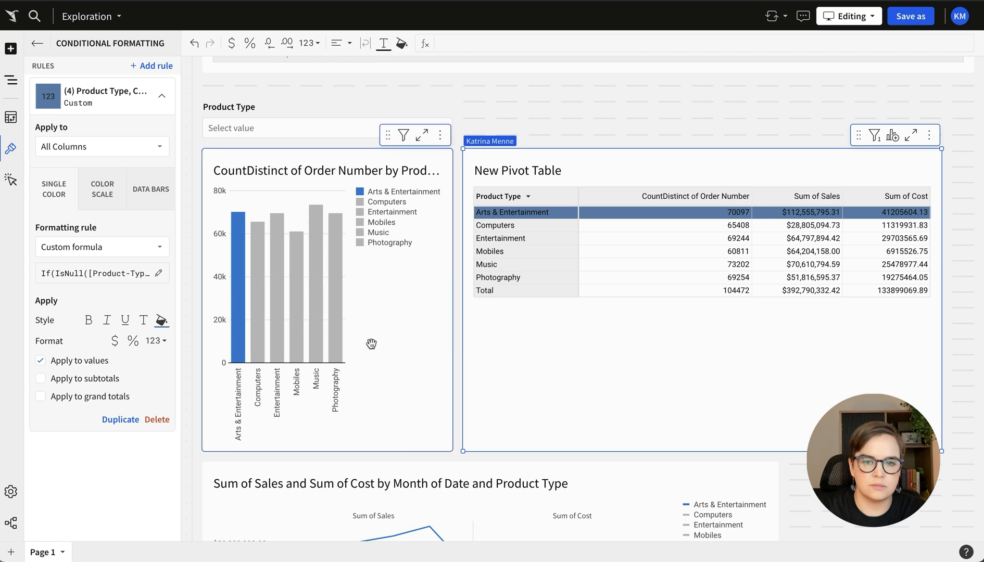
- Copy the hex code 1976D2 from the first color of the bar chart's custom color palette
click(392, 326)
click(168, 352)
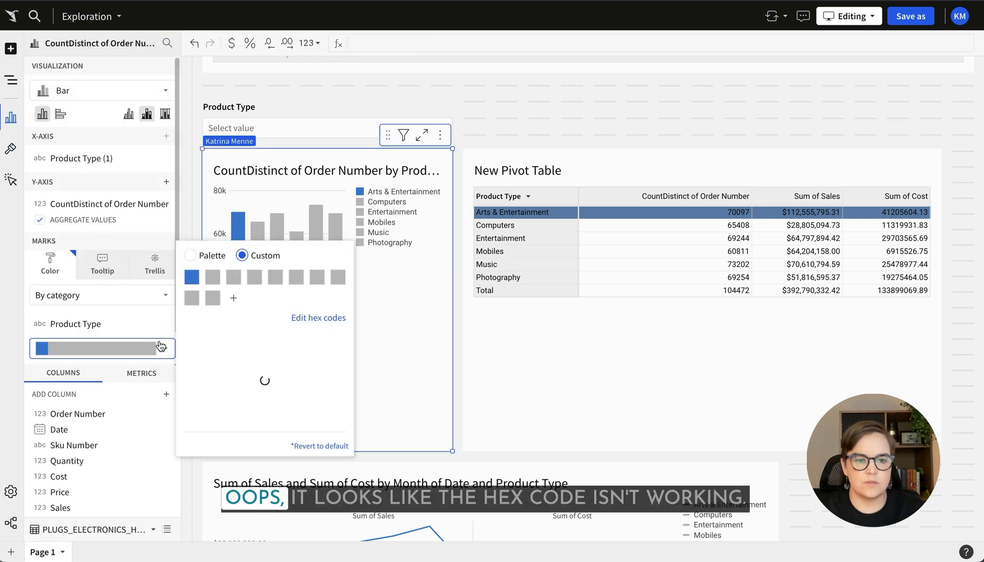
click(192, 277)
drag(178, 308, 135, 307)
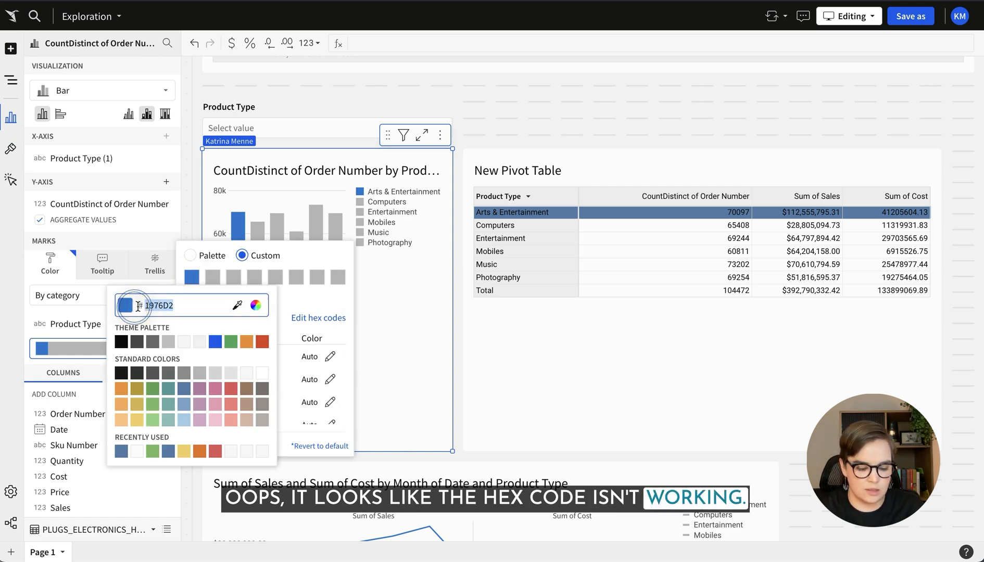
click(380, 290)
- Set the fill color of the pivot table's conditional formatting rule to 1976D2
click(615, 158)
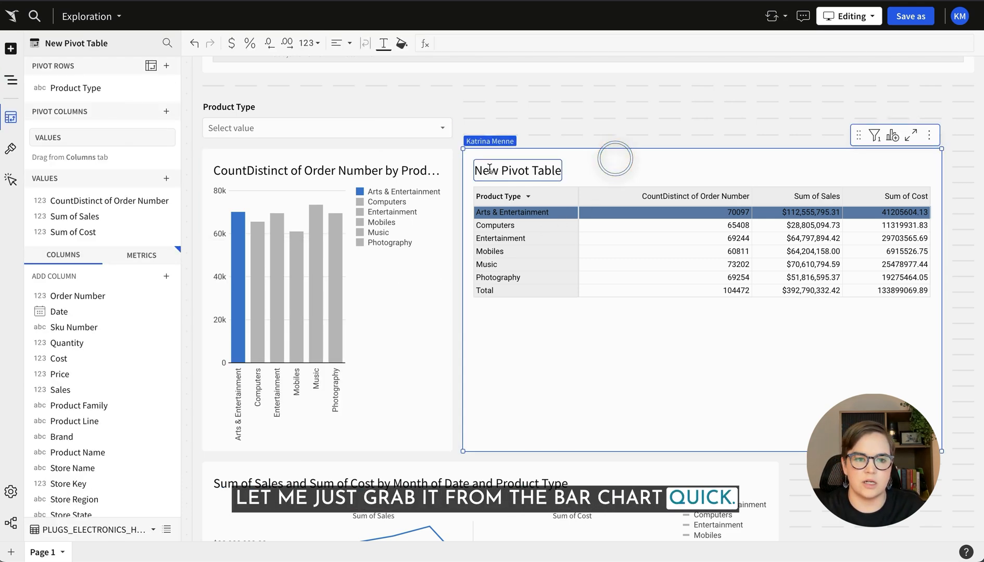
click(11, 149)
click(123, 172)
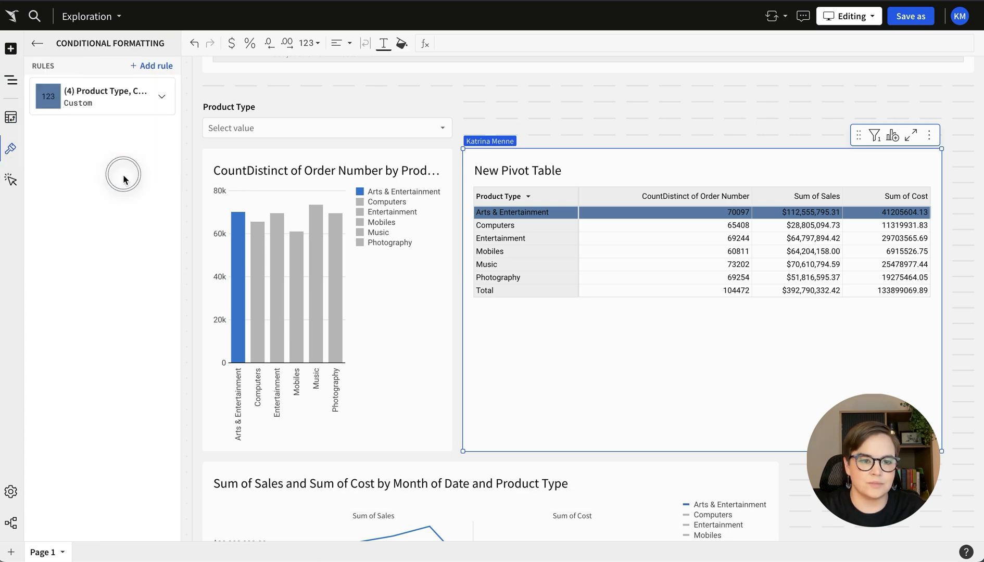
click(117, 113)
click(162, 320)
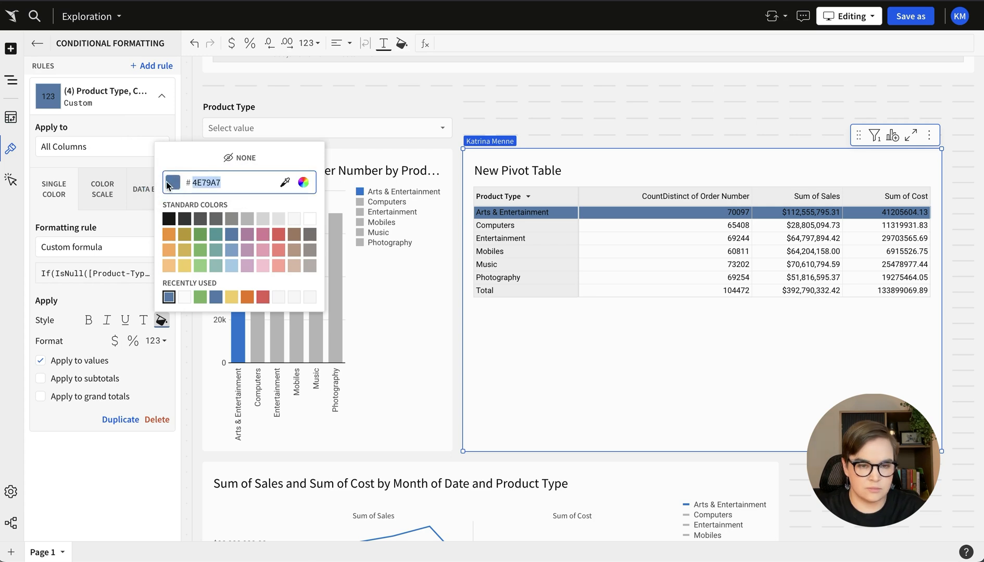
key(Return)
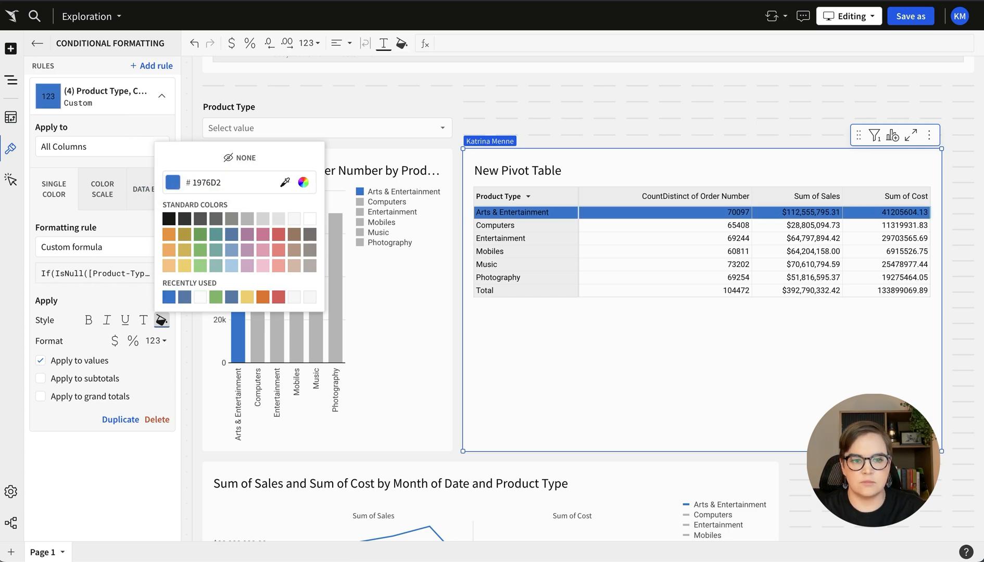
click(577, 397)
- Add an action to the pivot table that sets the Product Type control from the selected cell's Product Type column
click(11, 180)
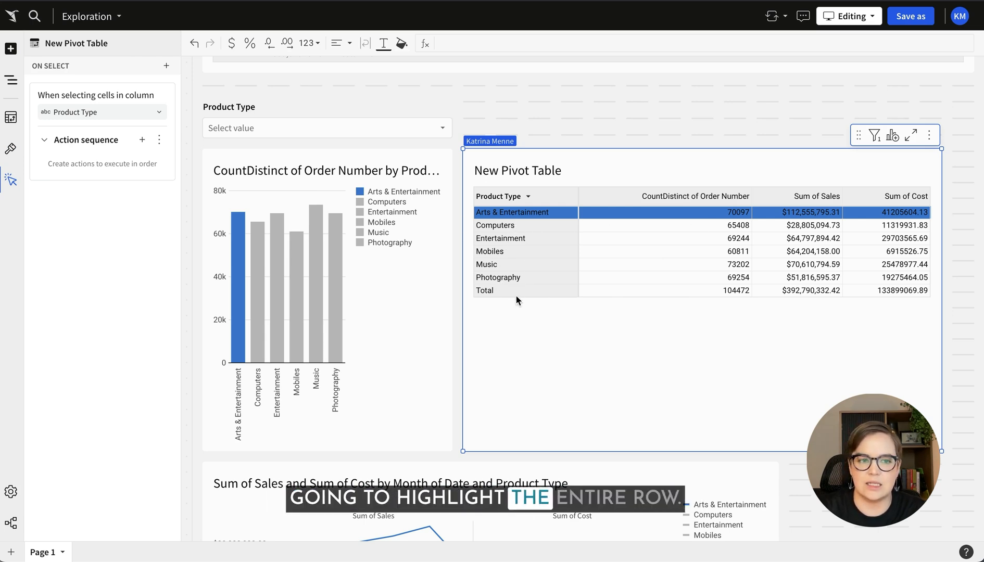
click(142, 141)
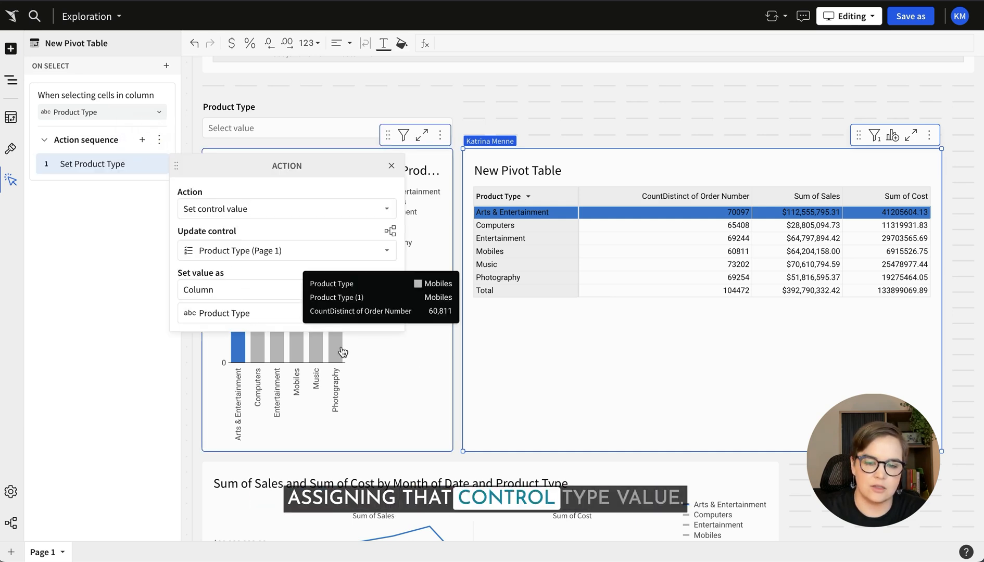
click(561, 377)
- Test the highlighting by selecting Entertainment in the pivot table and the Arts & Entertainment bar in turn, and clear the bar selection
scroll(568, 382, down, 3)
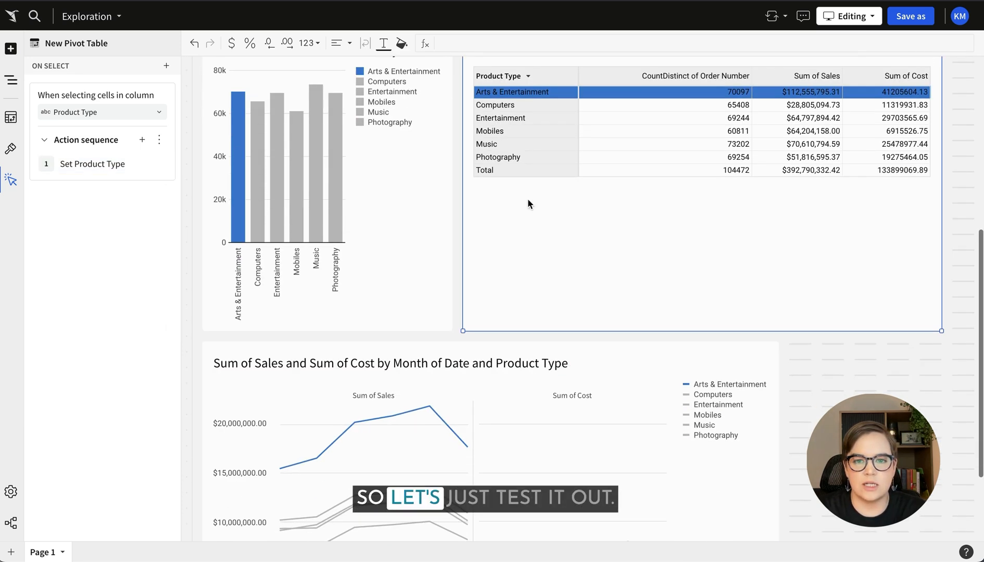
click(500, 119)
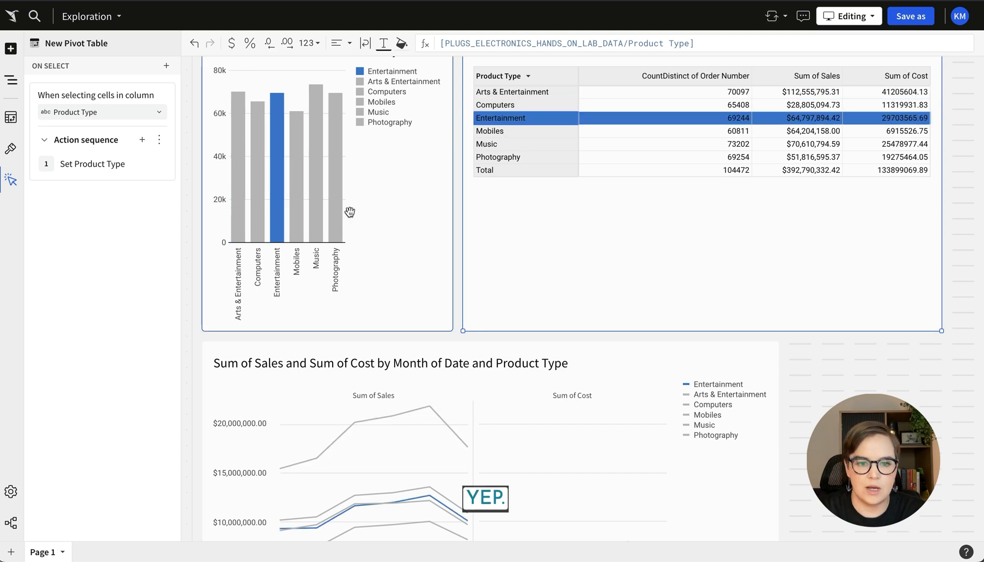
click(238, 216)
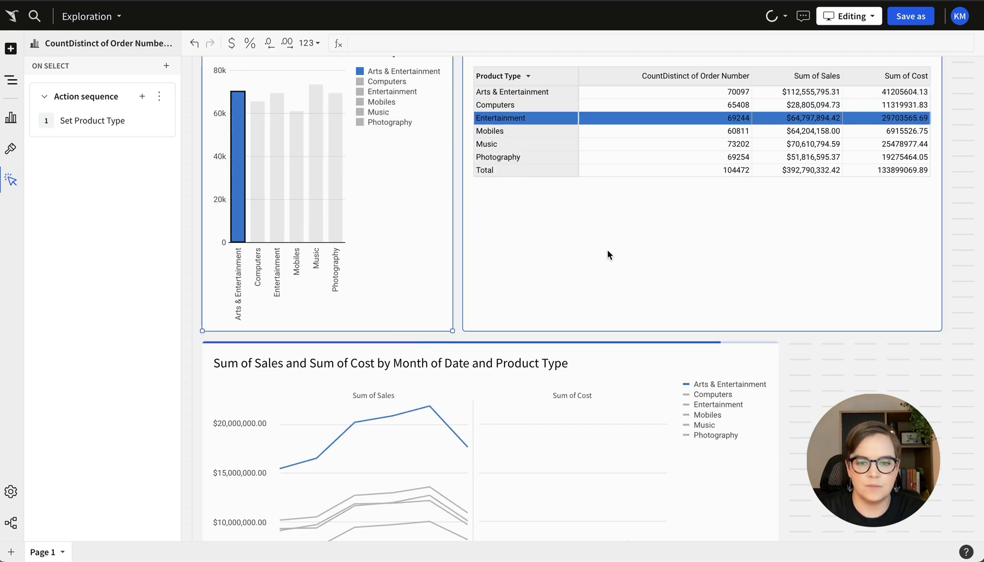
scroll(607, 249, down, 1)
scroll(607, 249, down, 2)
scroll(607, 249, up, 3)
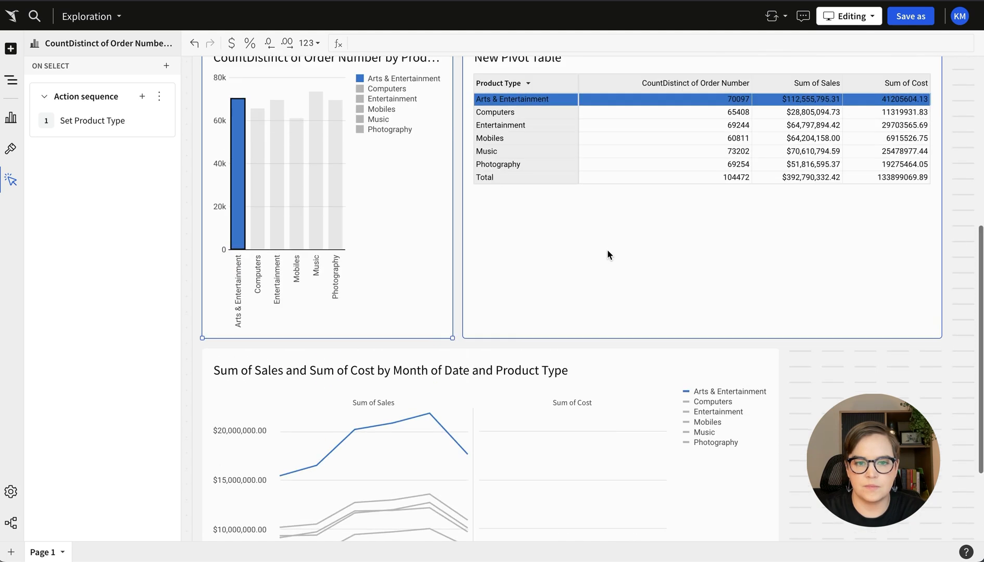
click(607, 249)
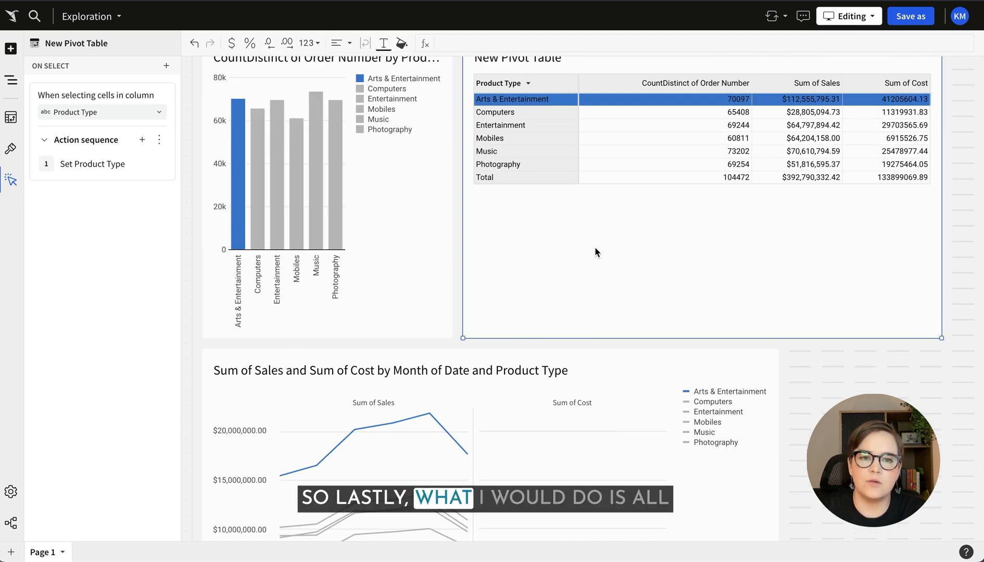
scroll(594, 247, up, 2)
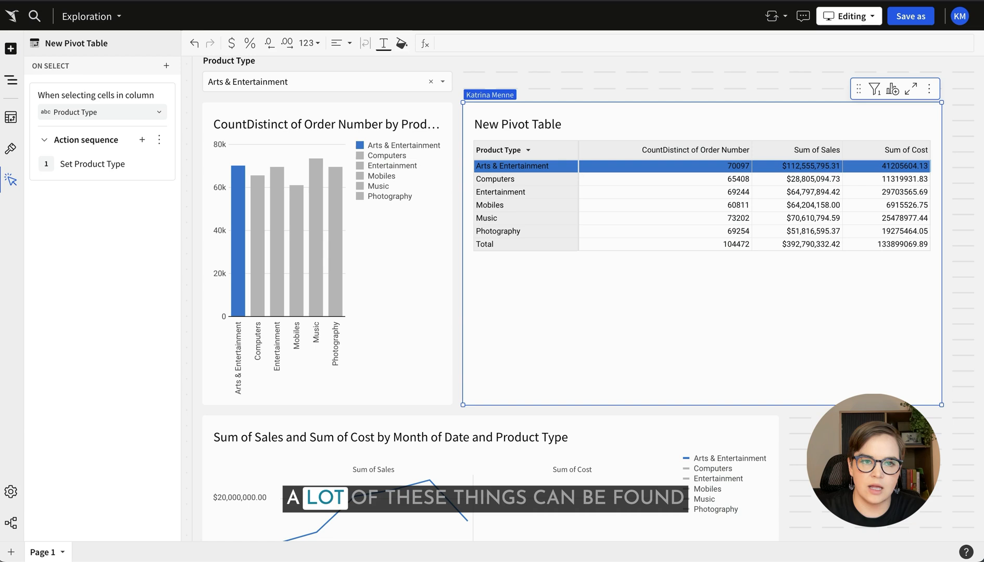
click(252, 224)
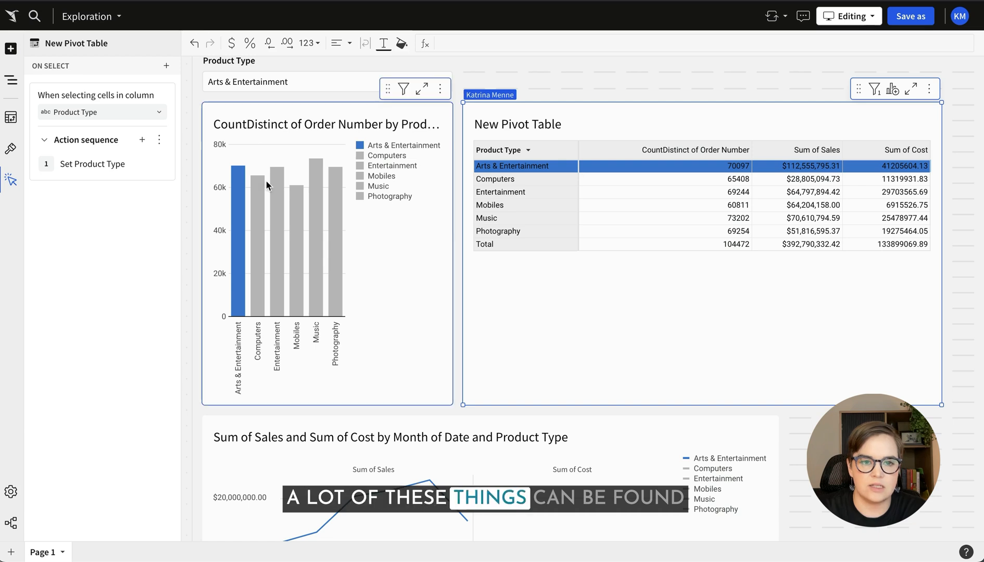